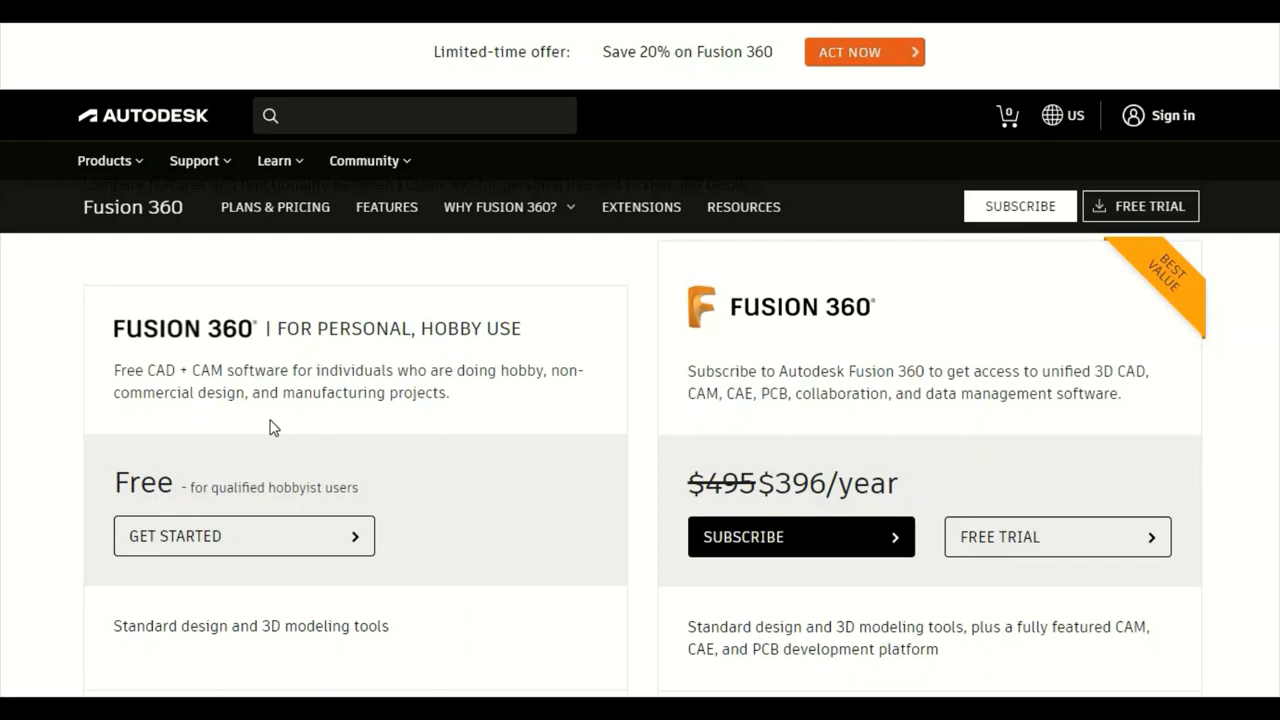
Step: Compare the price and included features of the free personal-use and paid Fusion 360 plans
scroll(272, 428, "down", 2)
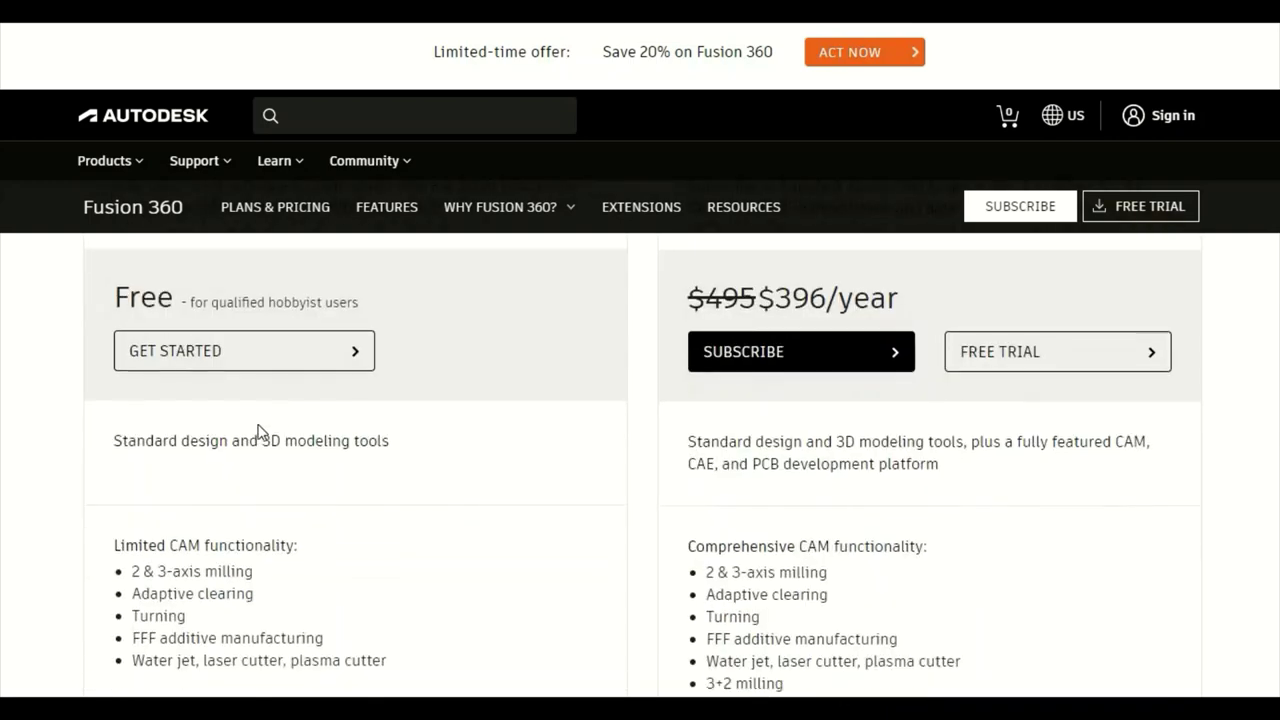
scroll(275, 530, "up", 1)
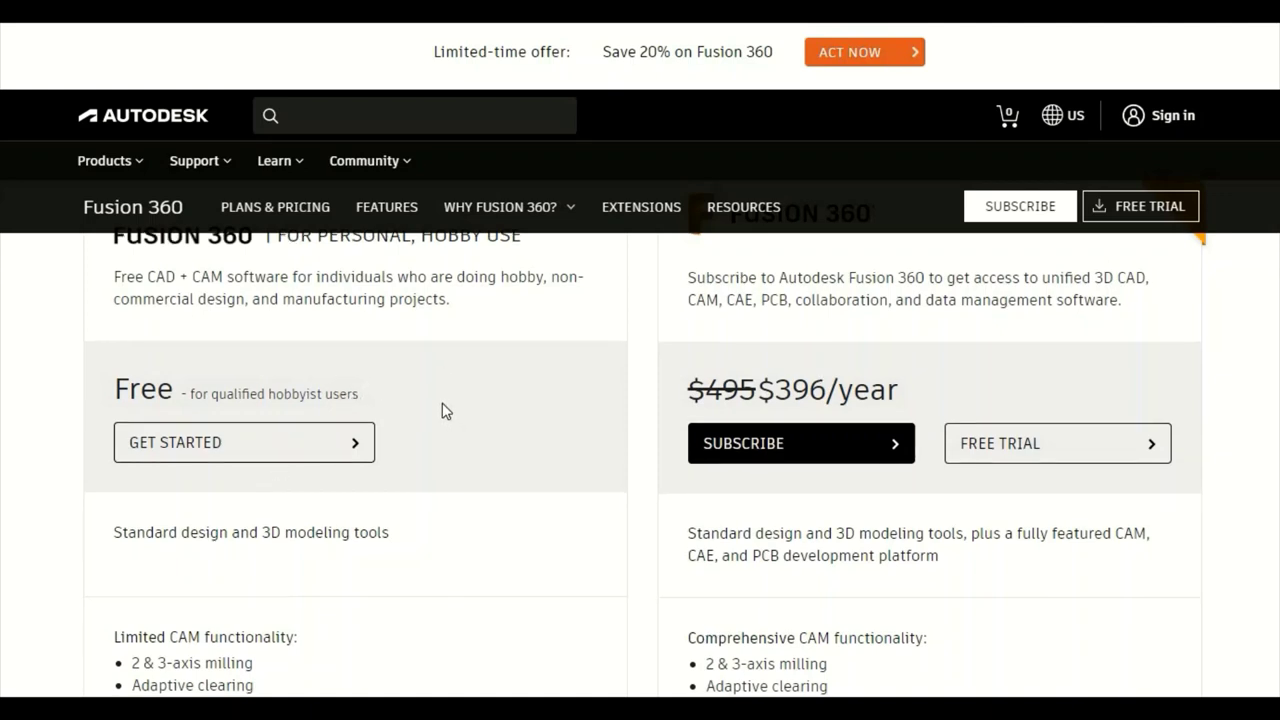
scroll(445, 410, "down", 2)
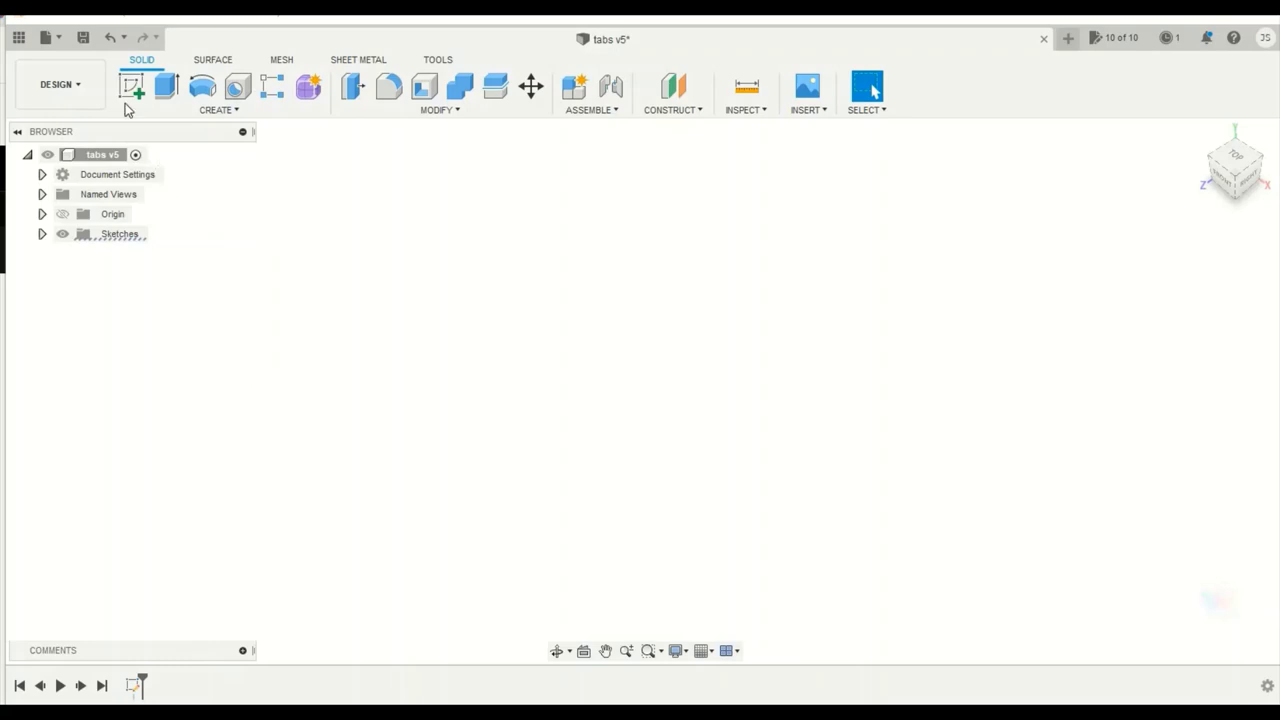
Step: Delete the existing sketch from the tabs v5 design's timeline
left_click(52, 38)
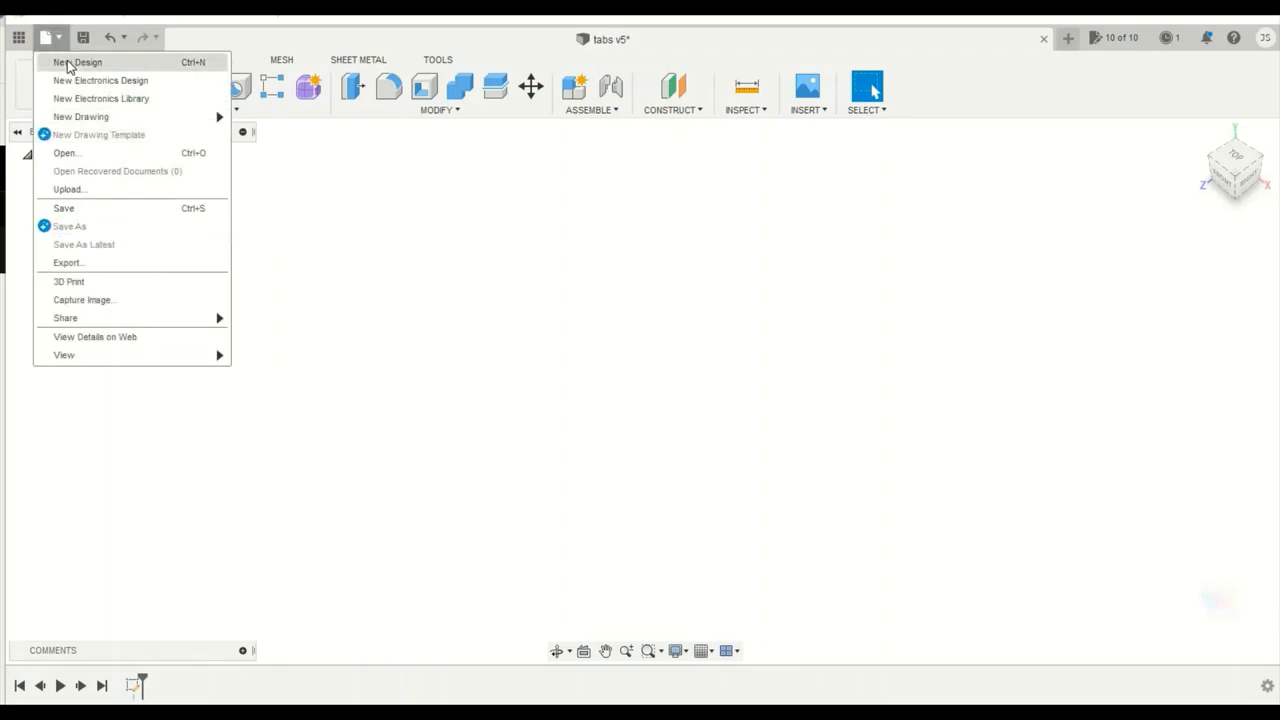
left_click(724, 372)
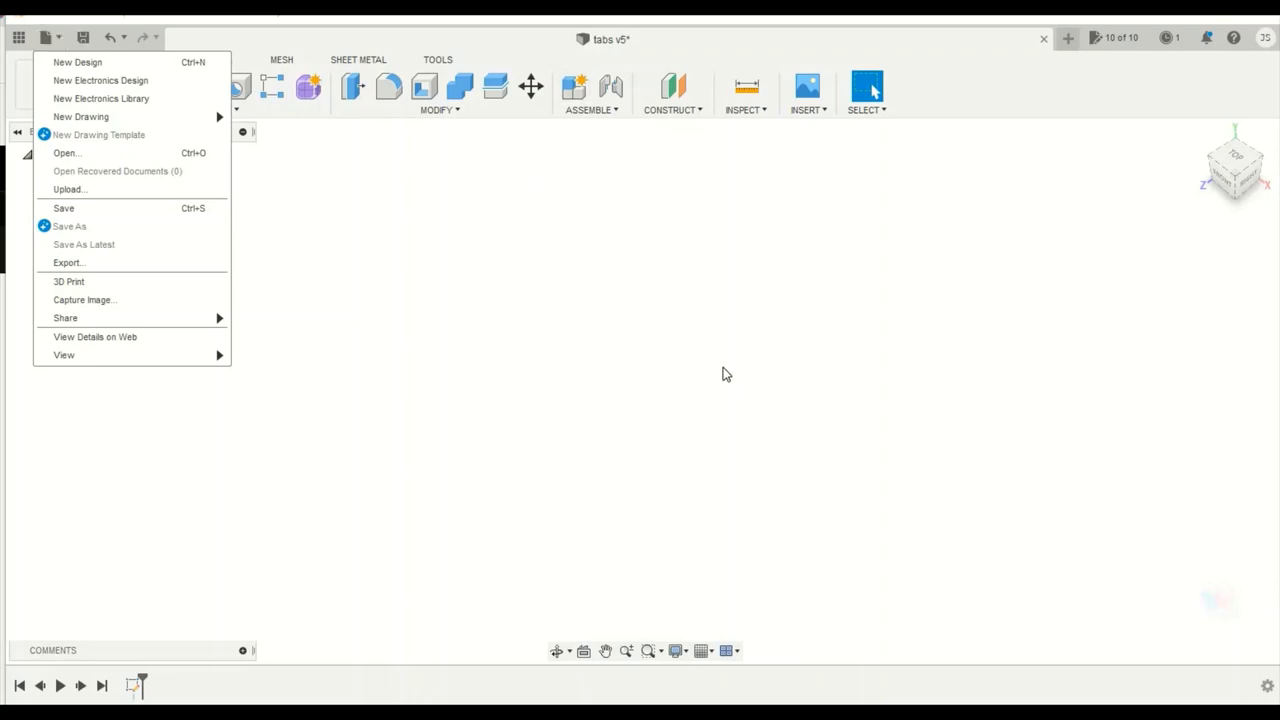
left_click(130, 685)
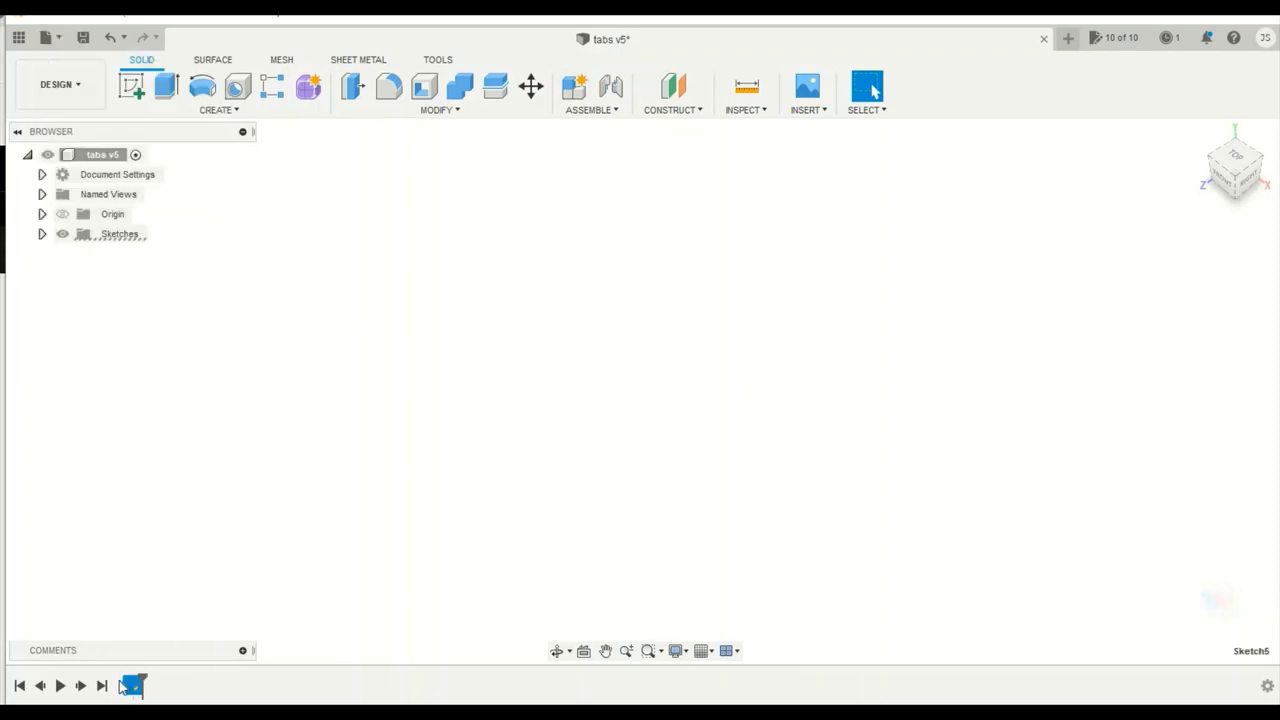
key("Delete")
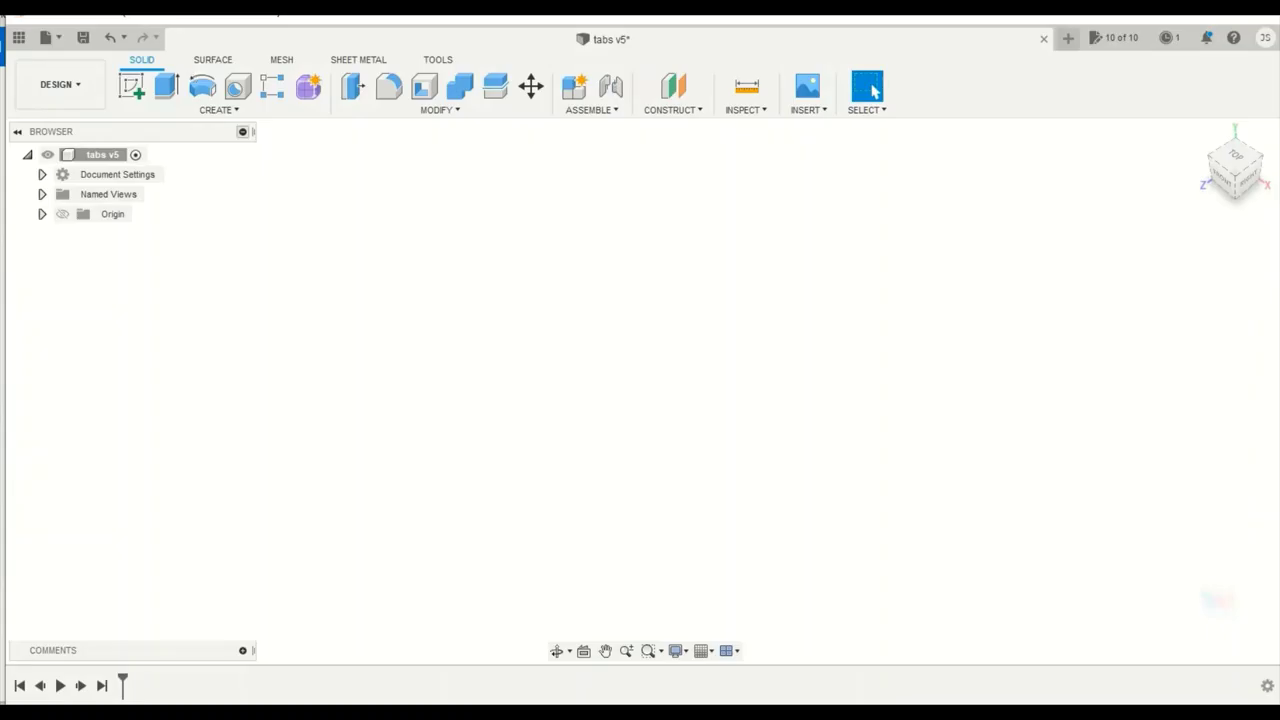
Step: Sketch a 1.5 in diameter circle centred on the origin on the front plane and finish the sketch
left_click(130, 86)
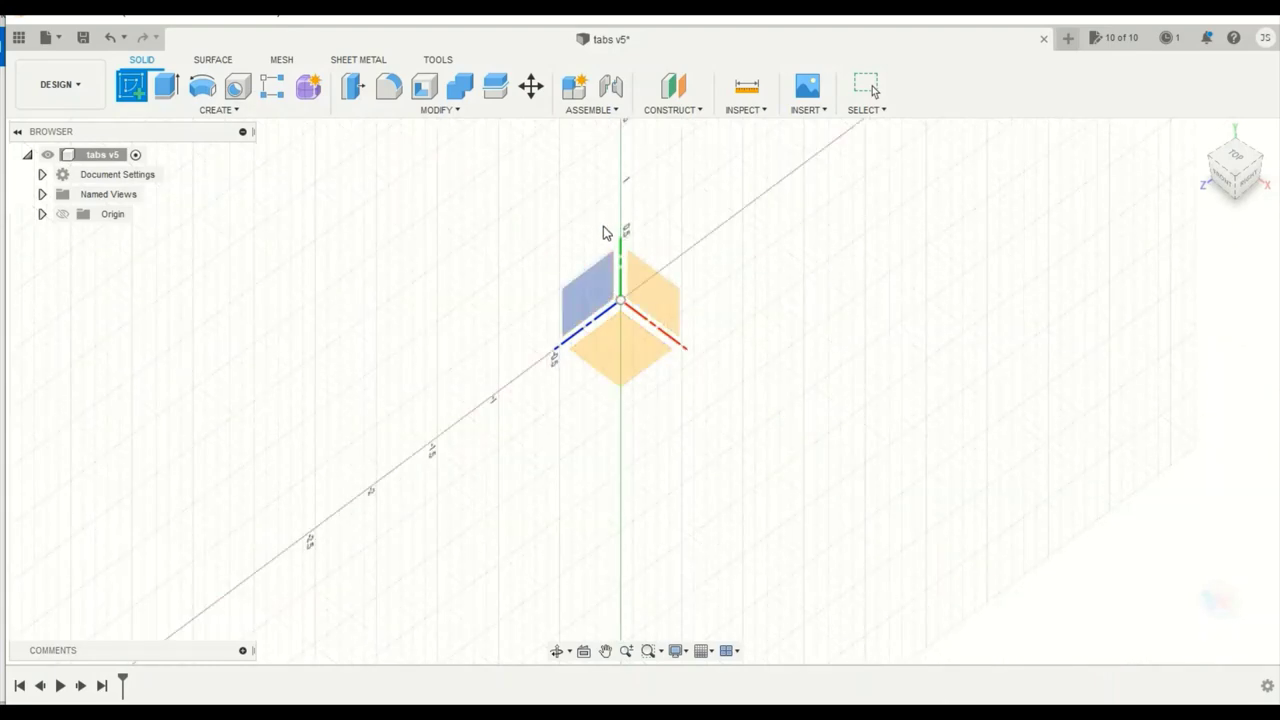
left_click(666, 289)
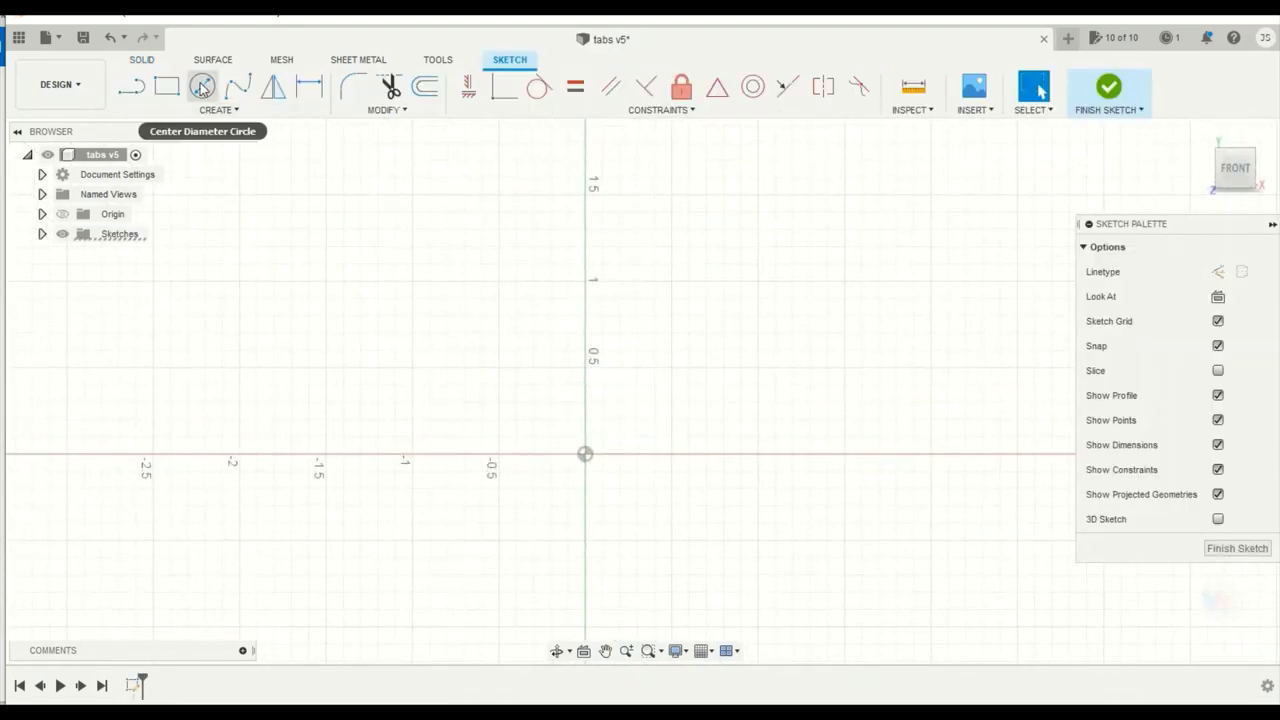
left_click(201, 87)
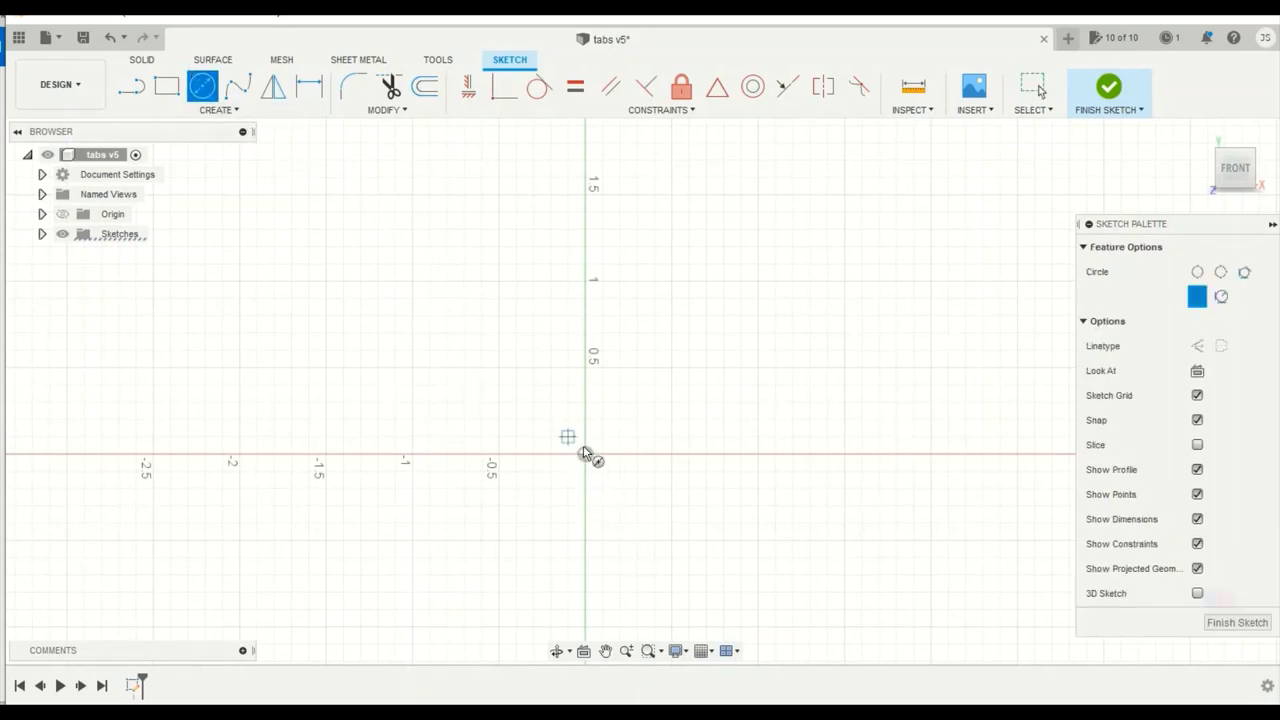
left_click(585, 455)
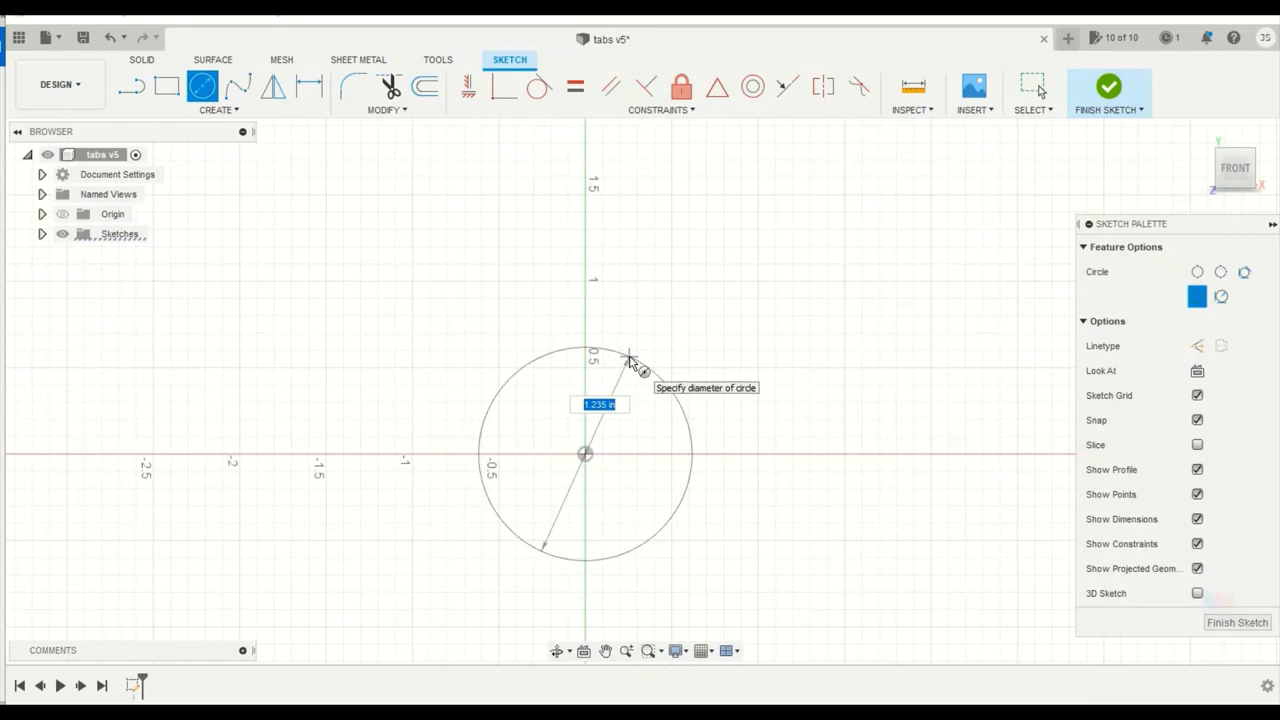
type("1.5")
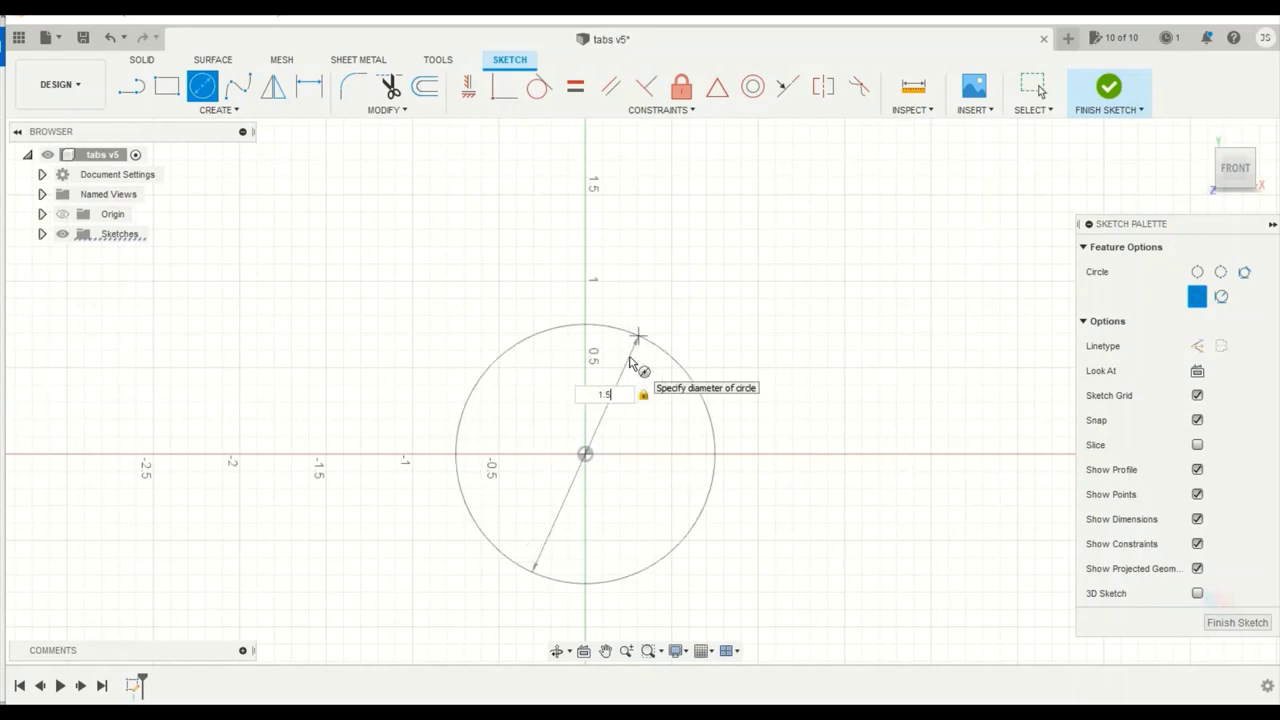
key("Return")
key("Escape")
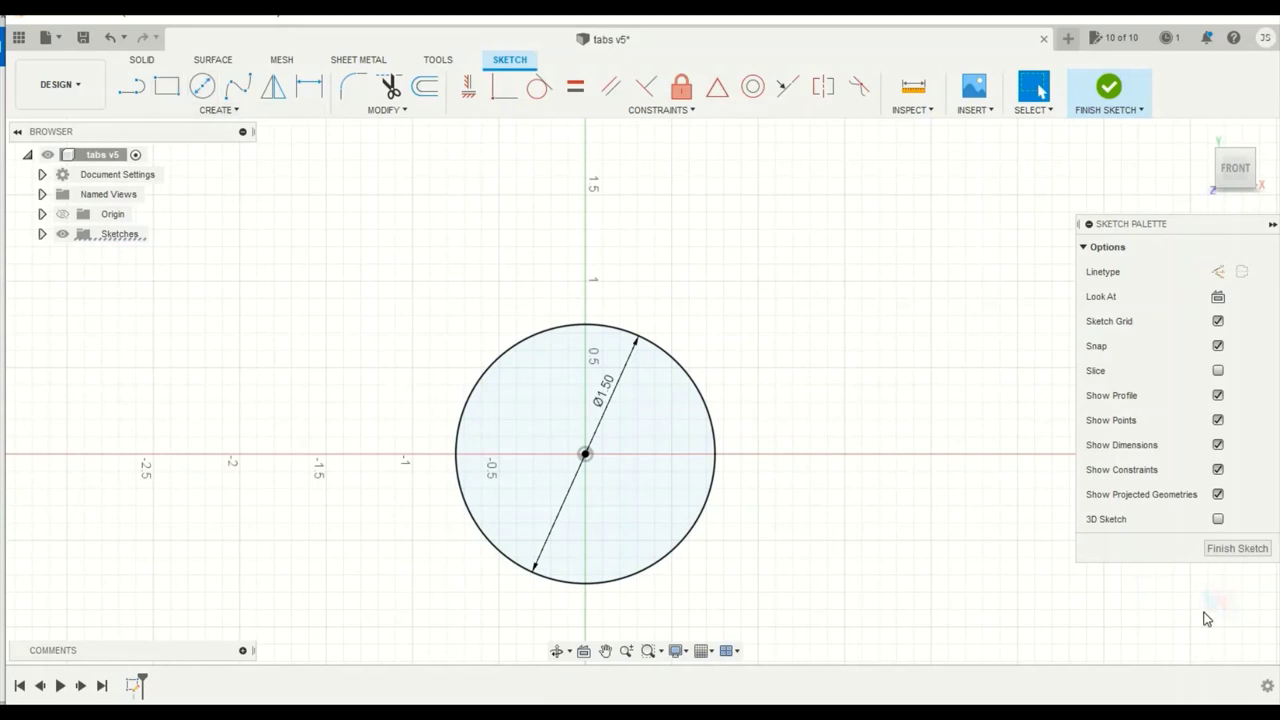
left_click(1211, 555)
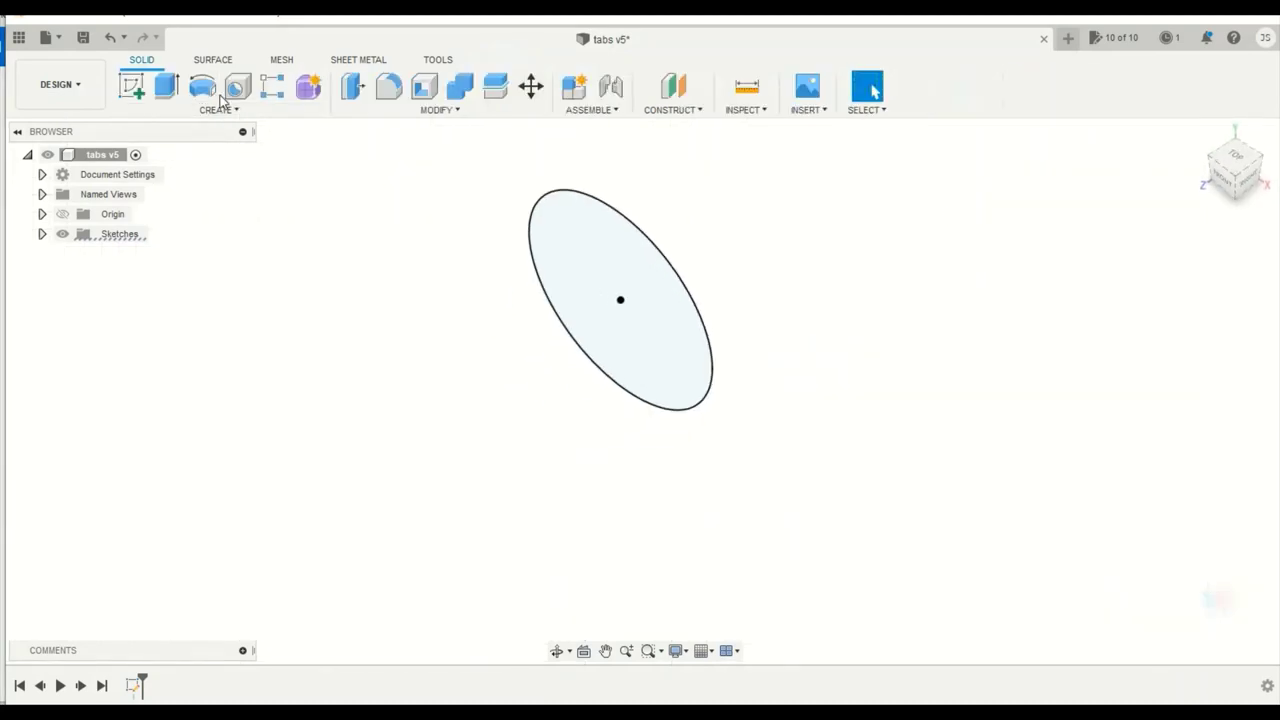
Step: Extrude the circle 20 in to one side as a new body
left_click(165, 86)
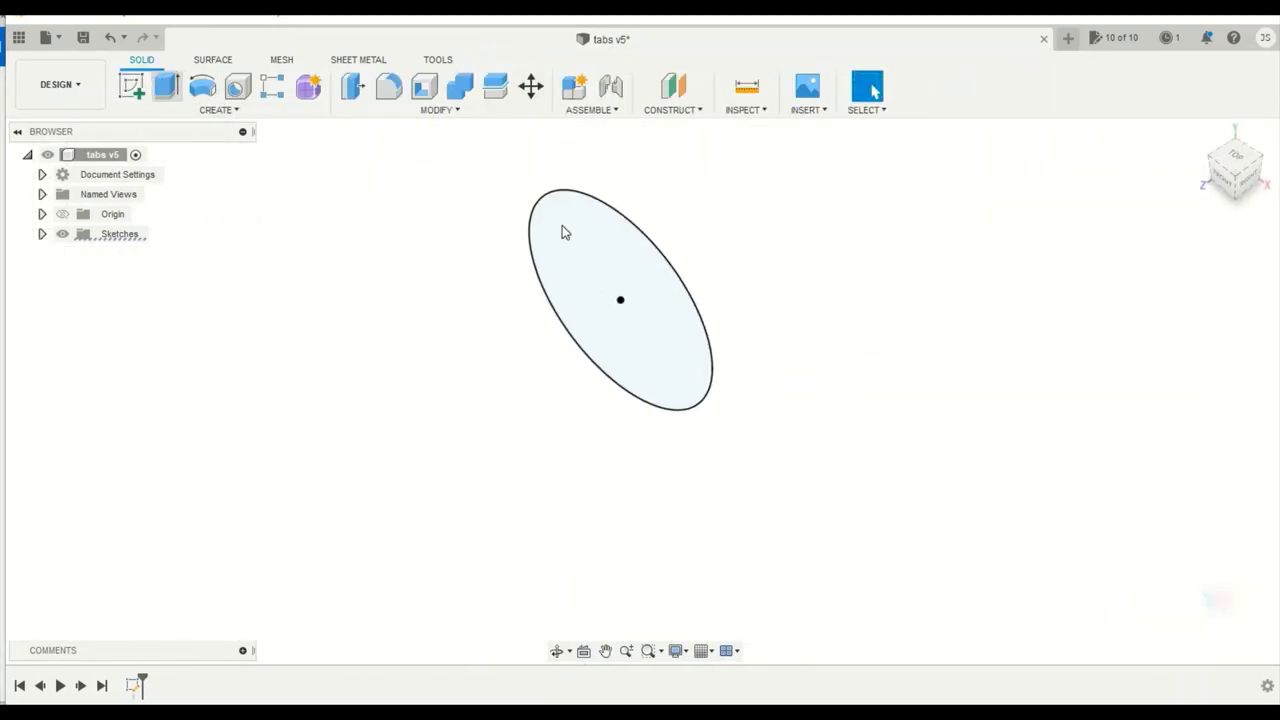
left_click(597, 231)
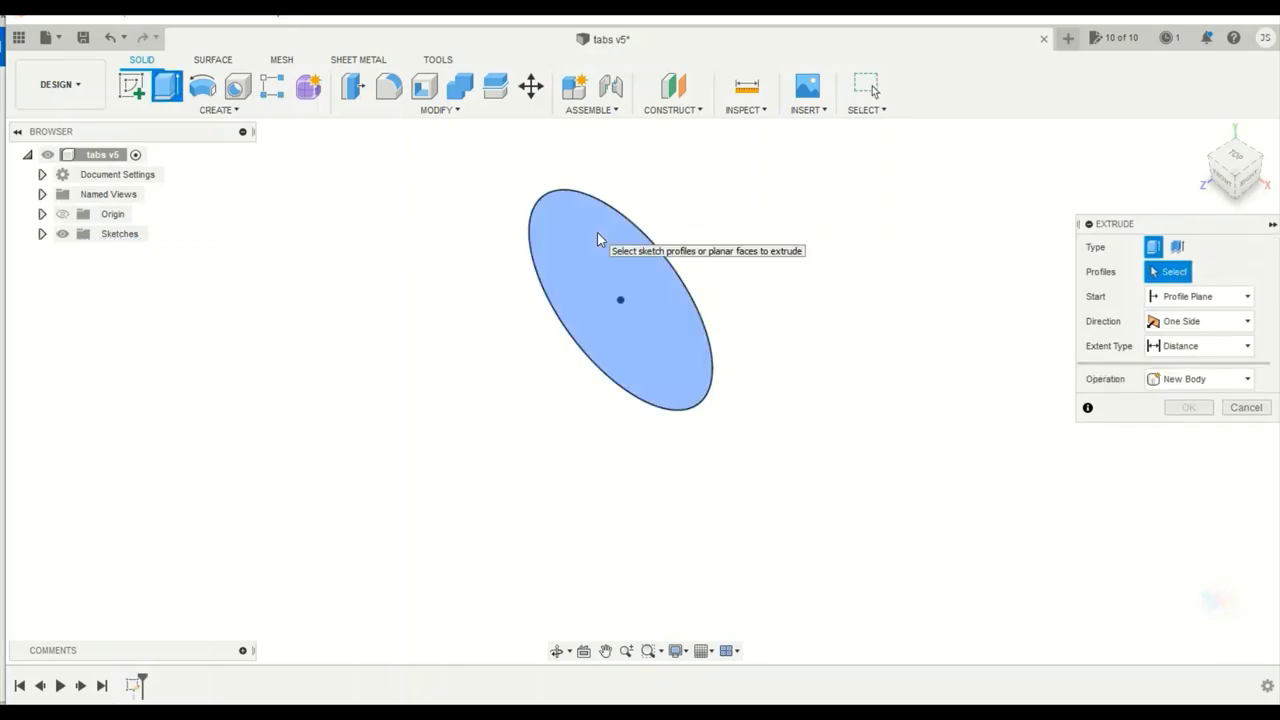
left_click(620, 279)
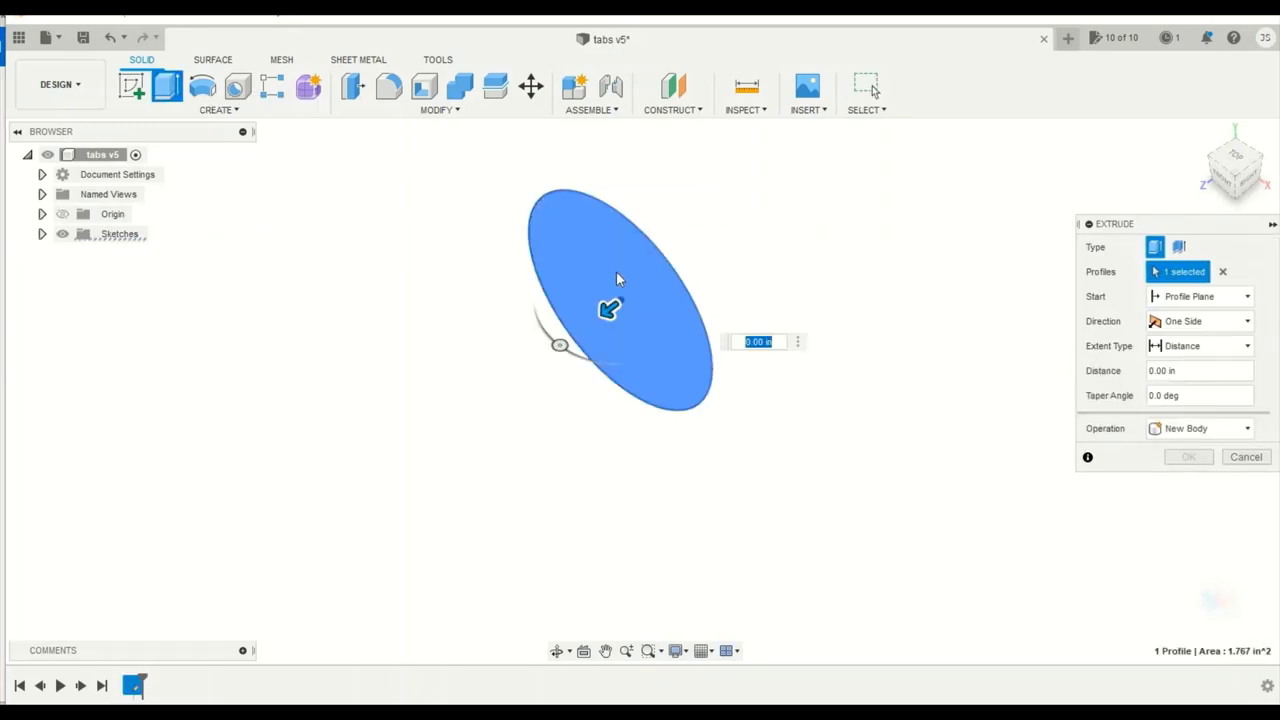
type("20")
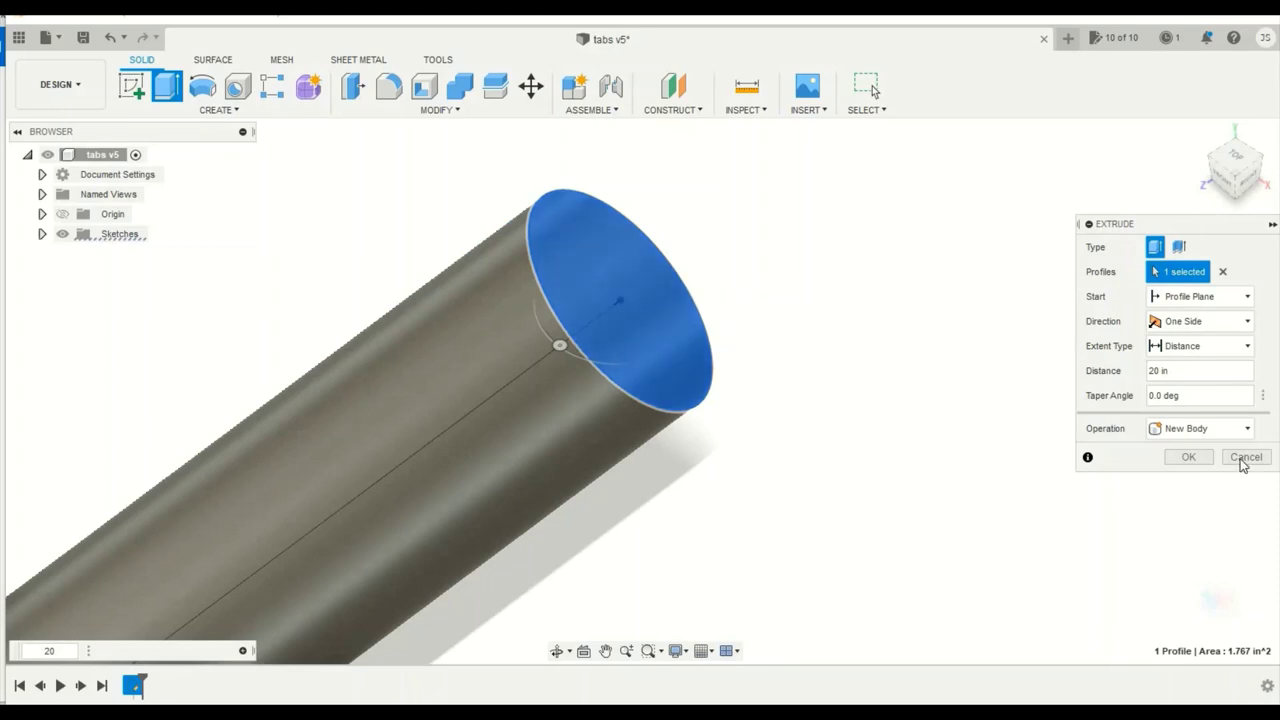
left_click(1207, 463)
scroll(689, 277, "down", 4)
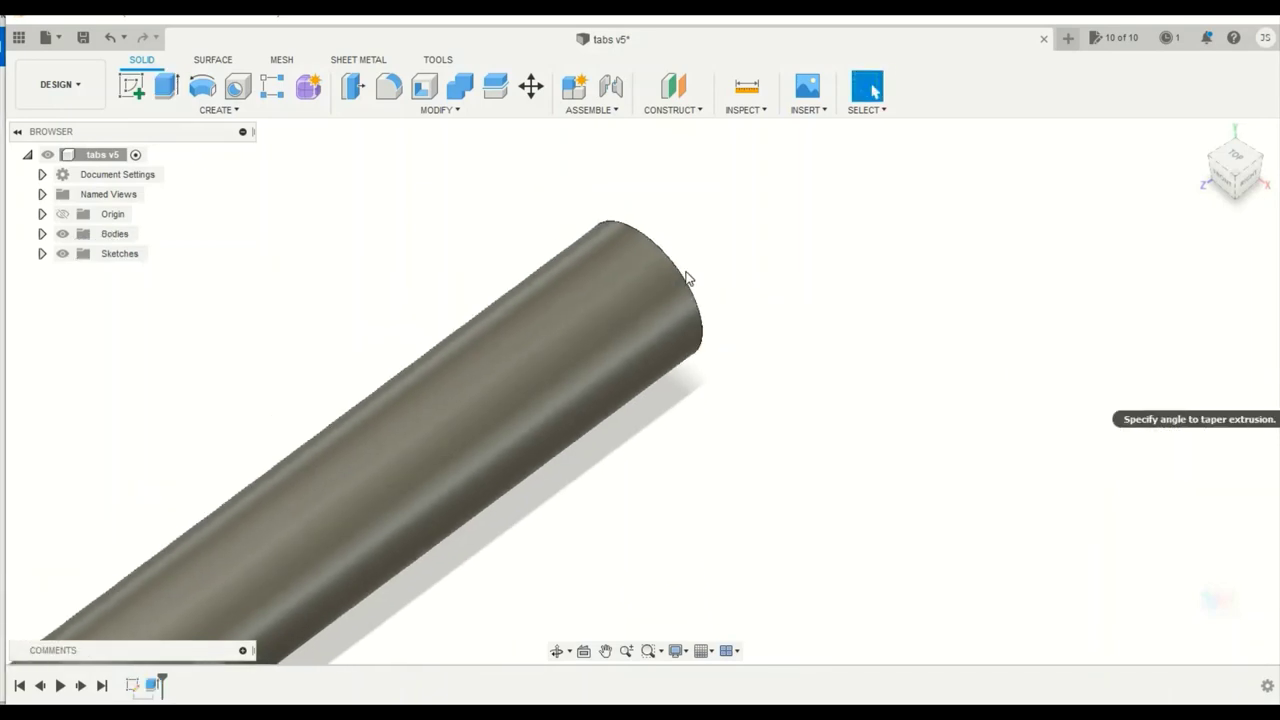
scroll(686, 273, "down", 3)
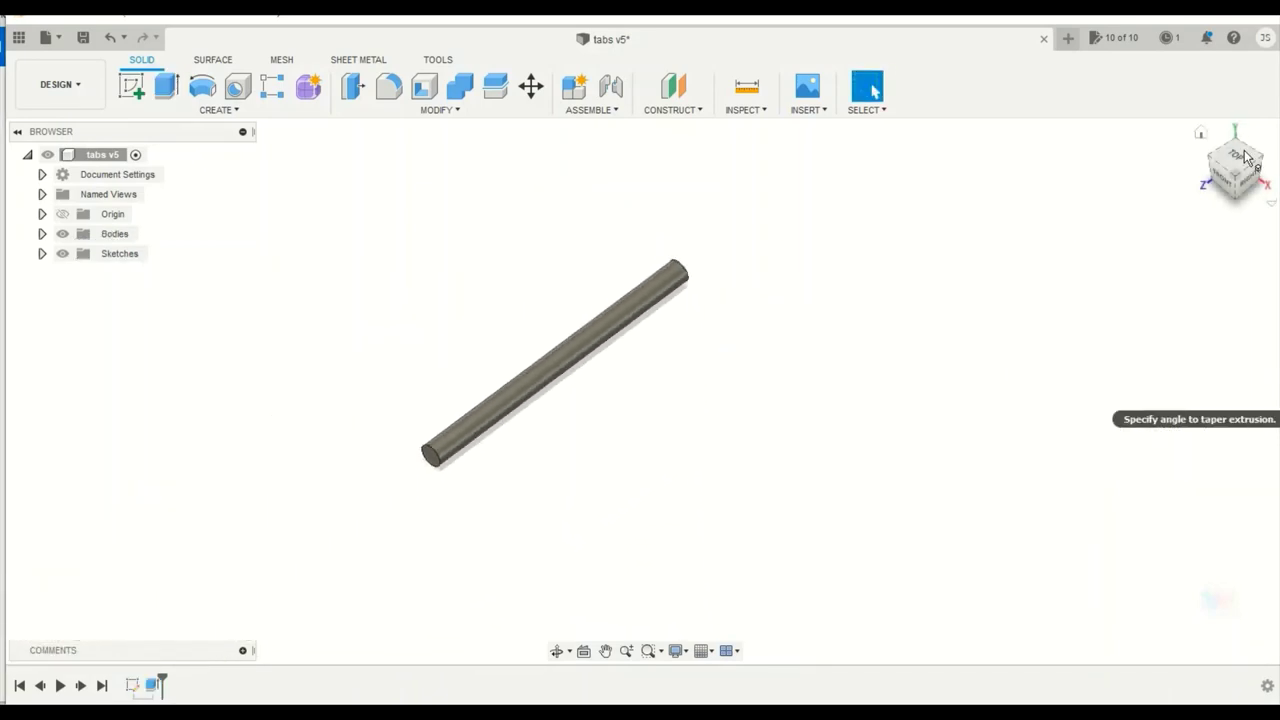
Step: Inspect the cylinder from several sides and from below, and study the buggy's rear frame tubes in the reference photo in Photos
left_click(1232, 170)
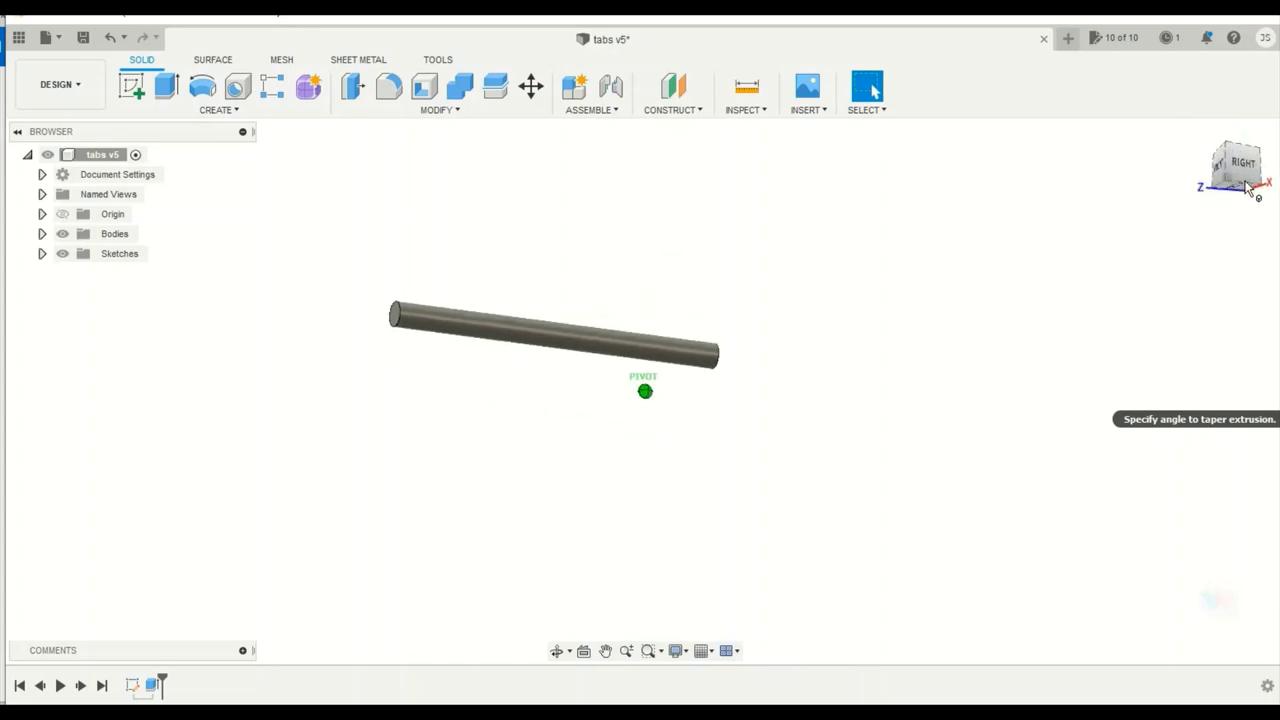
left_click_drag(1230, 168, 1222, 200)
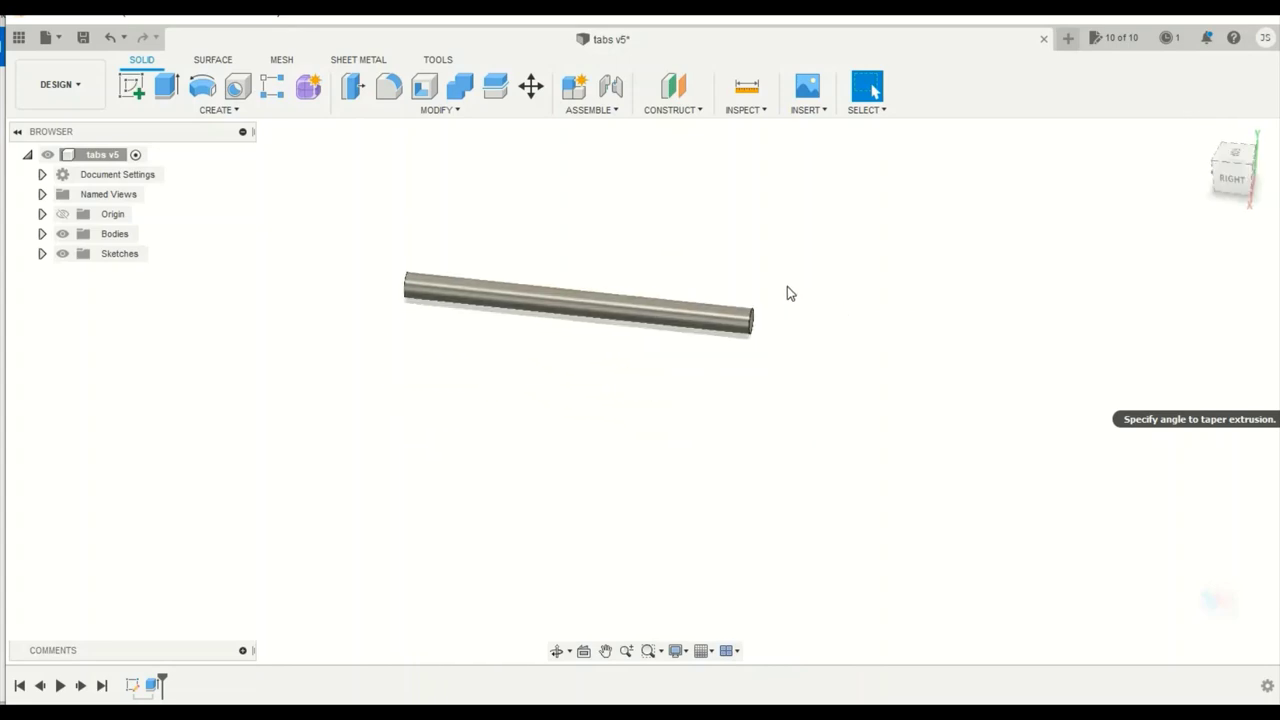
left_click(1211, 161)
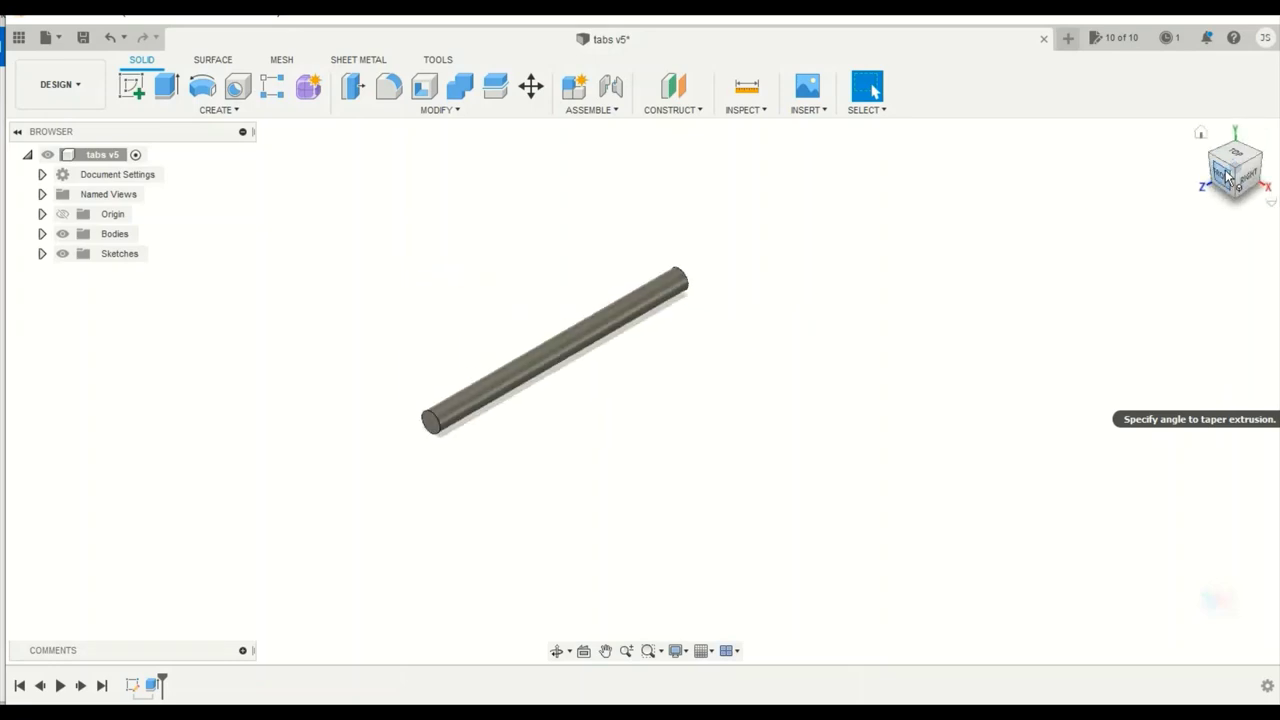
left_click(1224, 174)
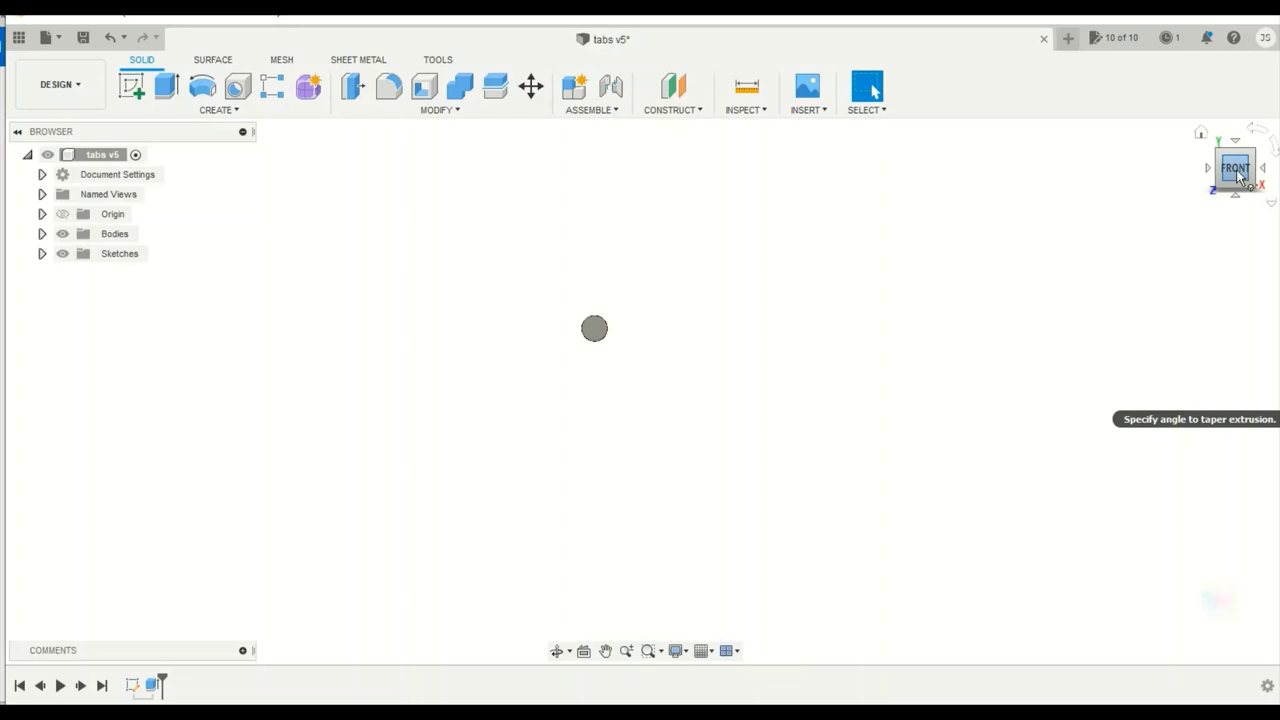
left_click_drag(1236, 165, 1228, 68)
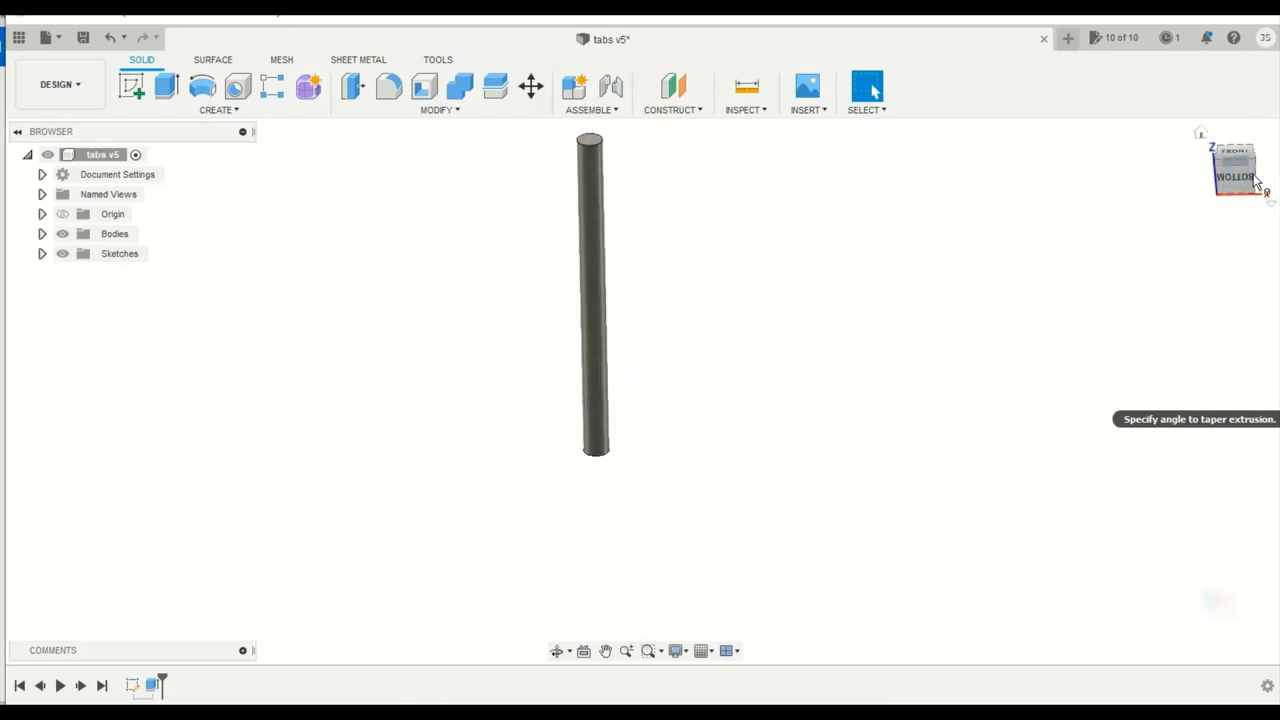
left_click_drag(1241, 186, 1236, 170)
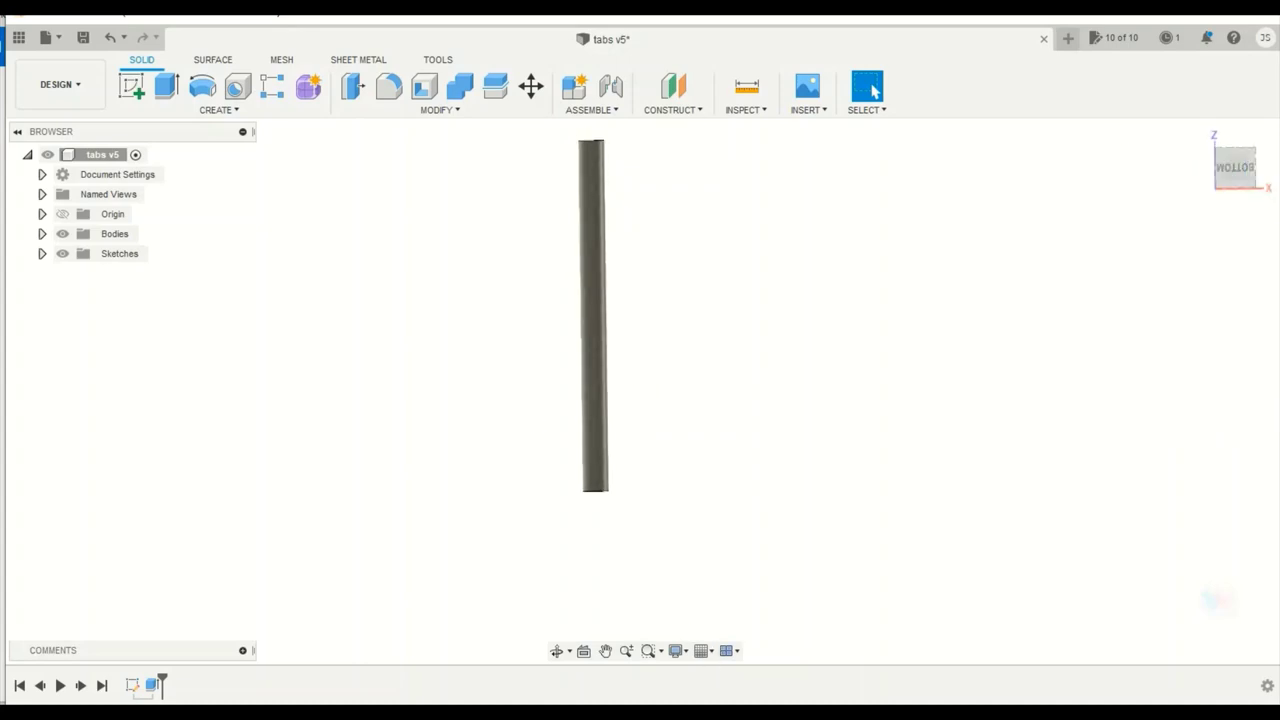
key("alt+Tab")
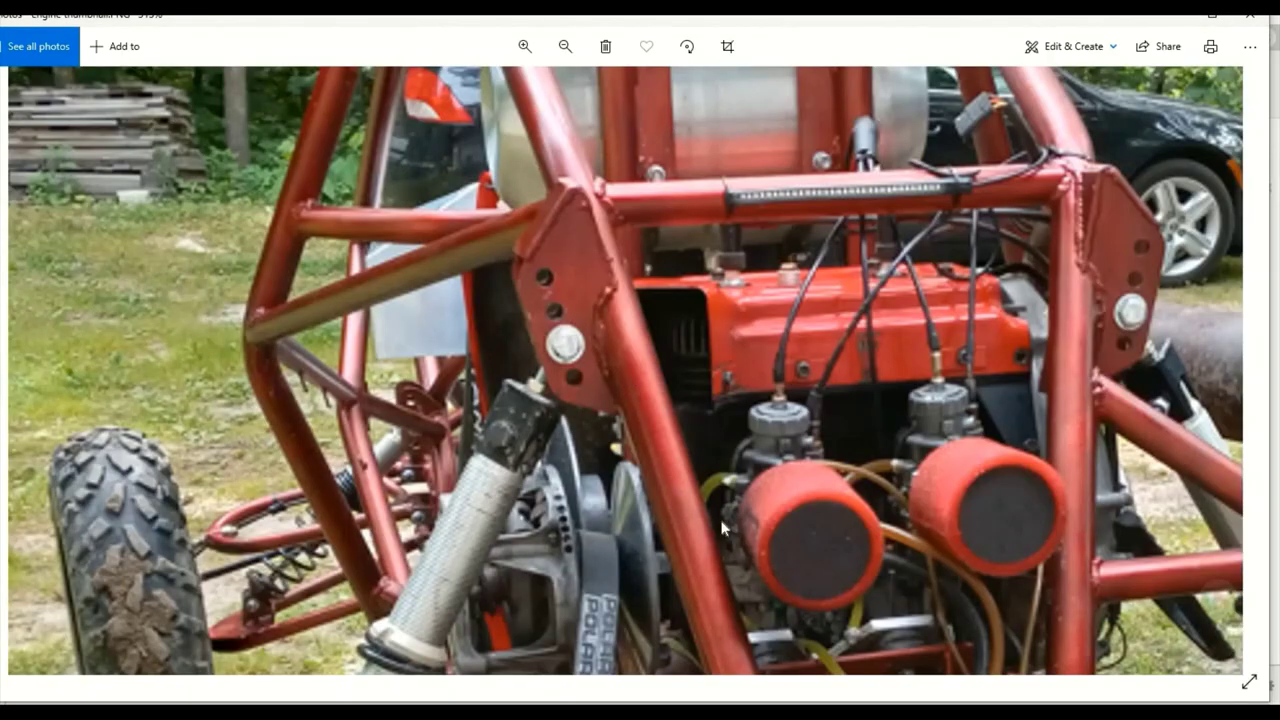
scroll(700, 478, "down", 1)
scroll(700, 478, "down", 2)
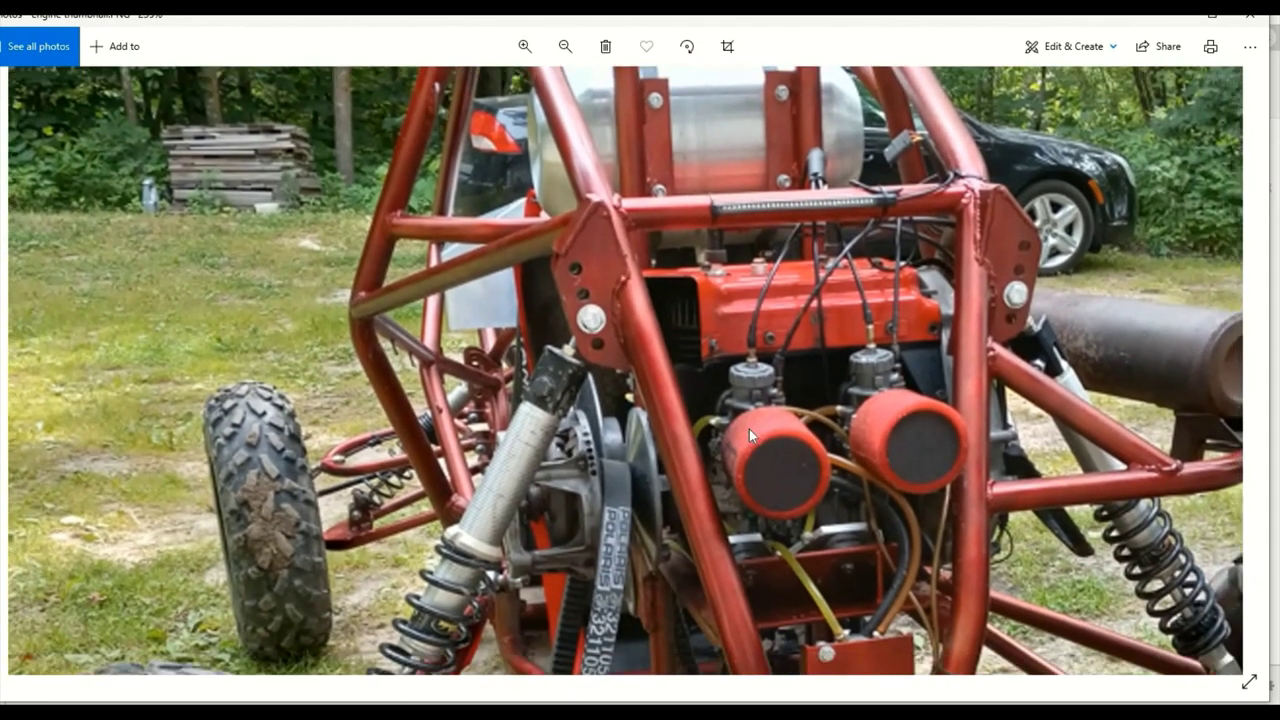
left_click_drag(749, 429, 708, 379)
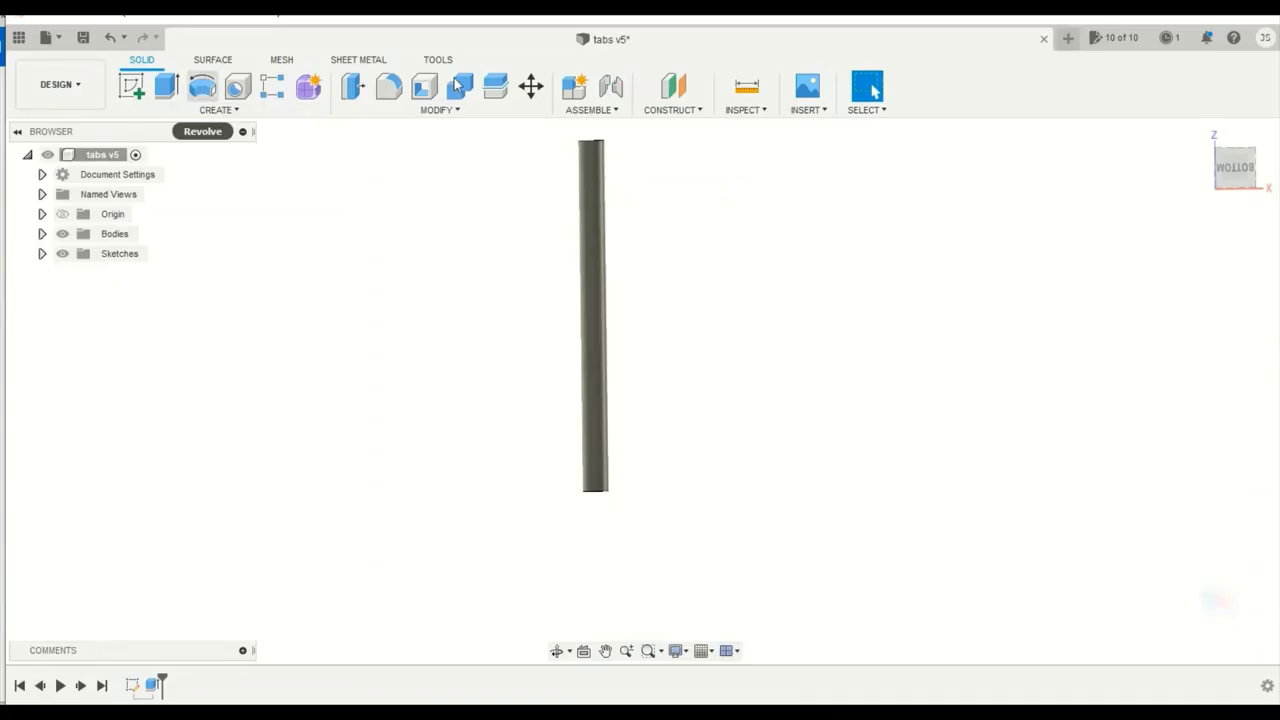
Step: Rotate the cylinder body -10.5 degrees about the Y axis with Move/Copy
left_click(530, 88)
left_click(593, 307)
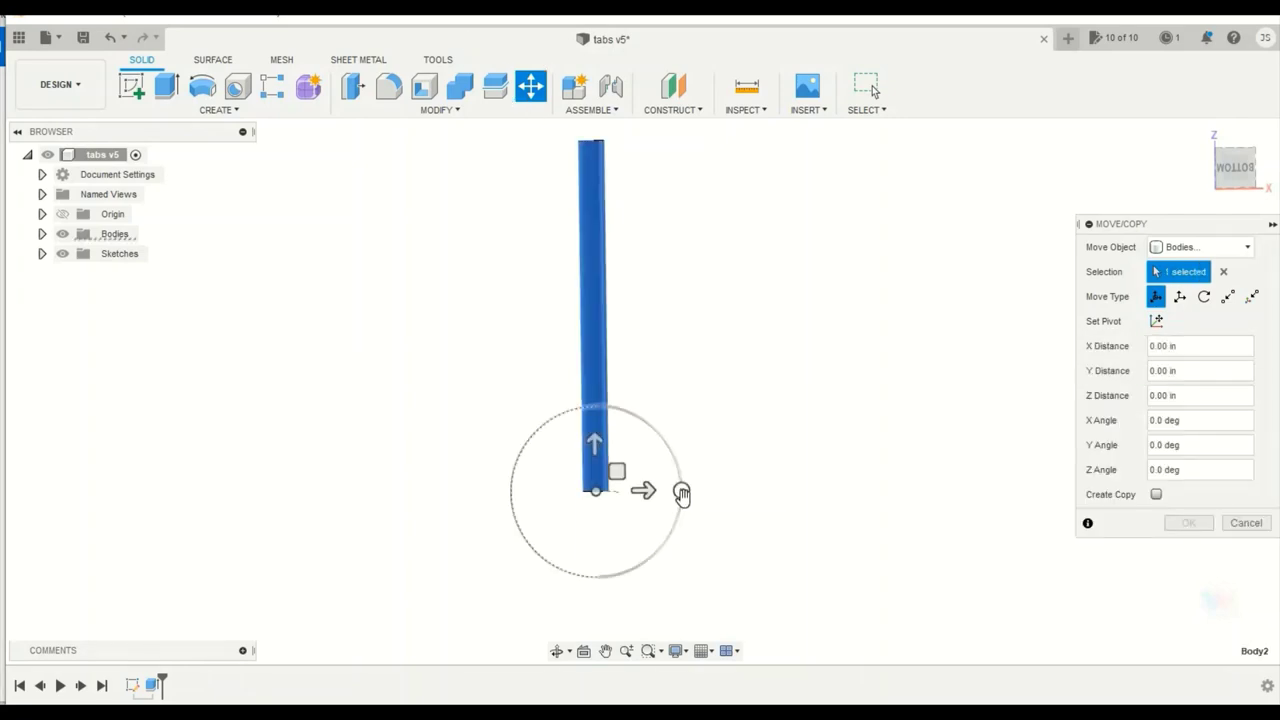
left_click_drag(681, 489, 681, 480)
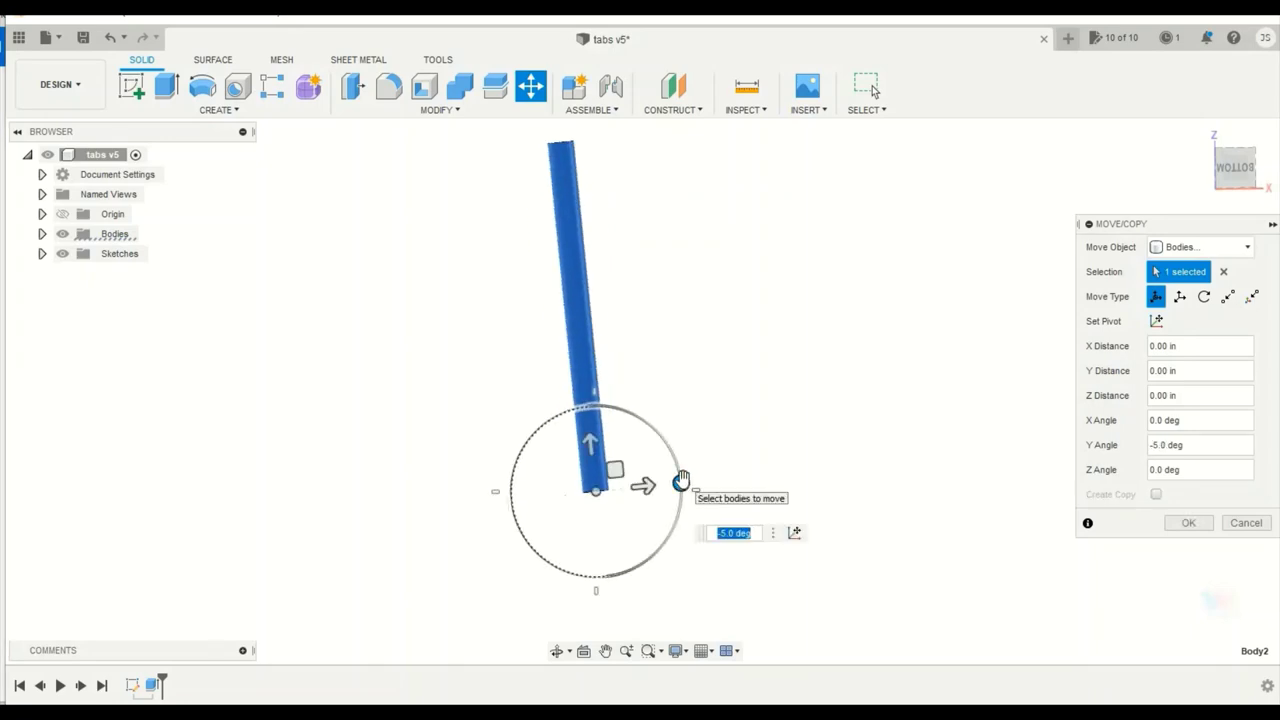
type("10.8")
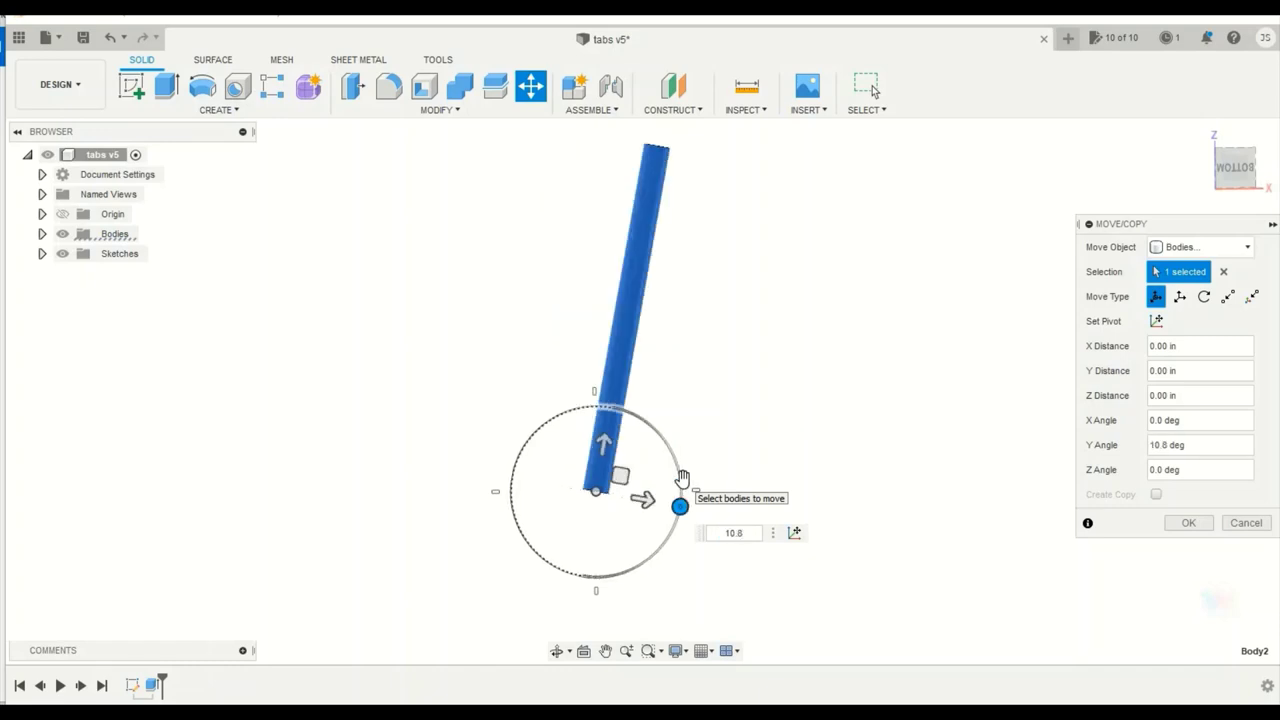
key("BackSpace")
key("BackSpace")
key("BackSpace")
key("BackSpace")
type("-10.5")
key("Return")
Step: Tilt the tube body a second time with Move/Copy, rotating it by a negative angle about the manipulator's Y axis at its end face
key("alt+Tab")
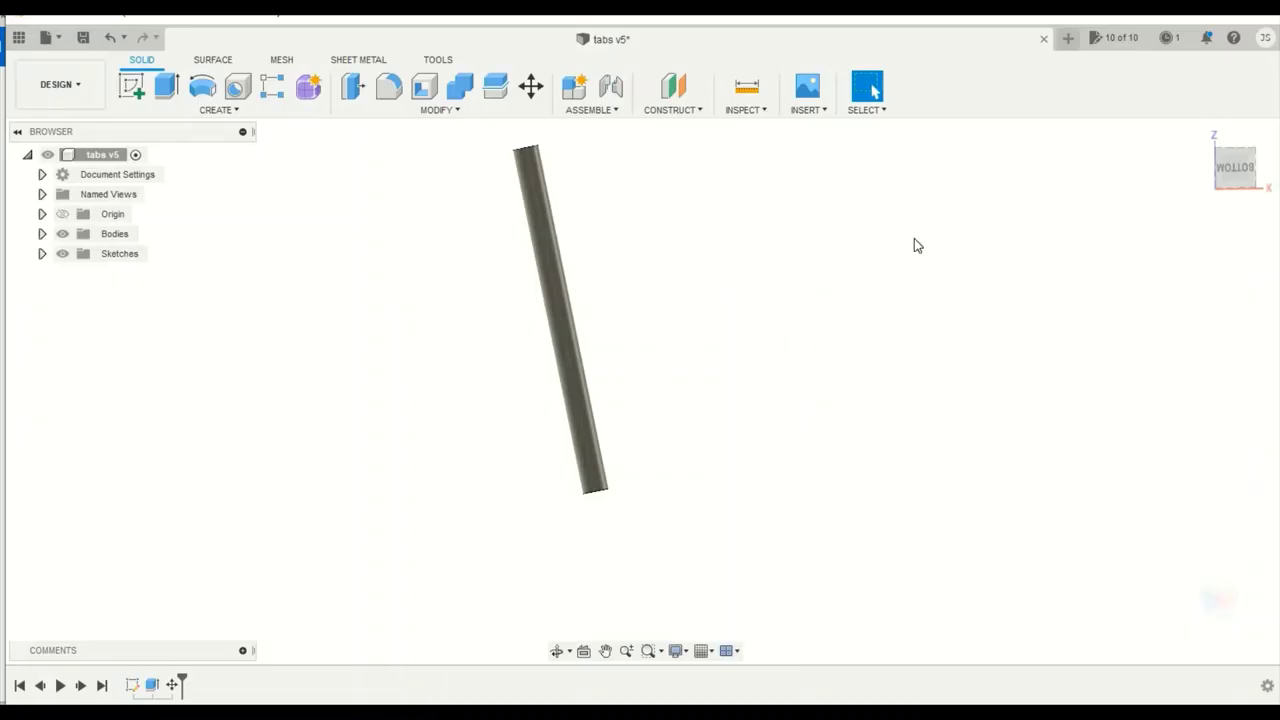
left_click(1234, 170)
left_click(1239, 154)
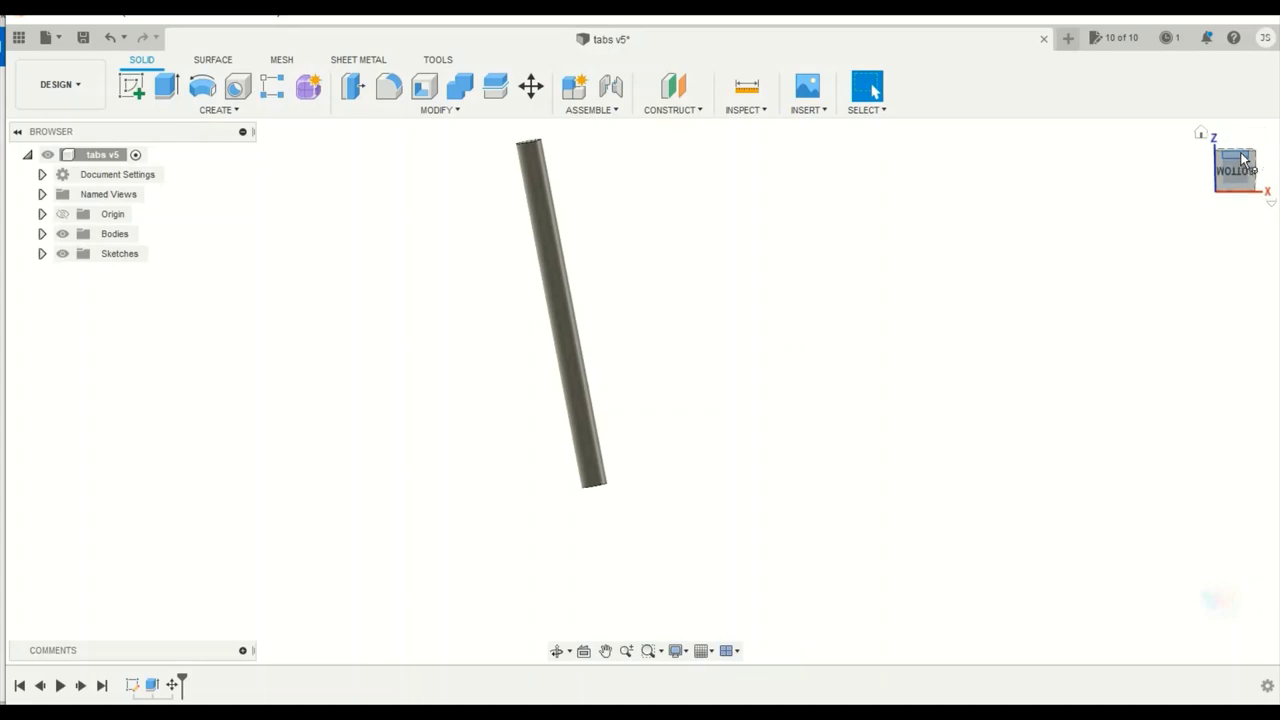
left_click(1238, 160)
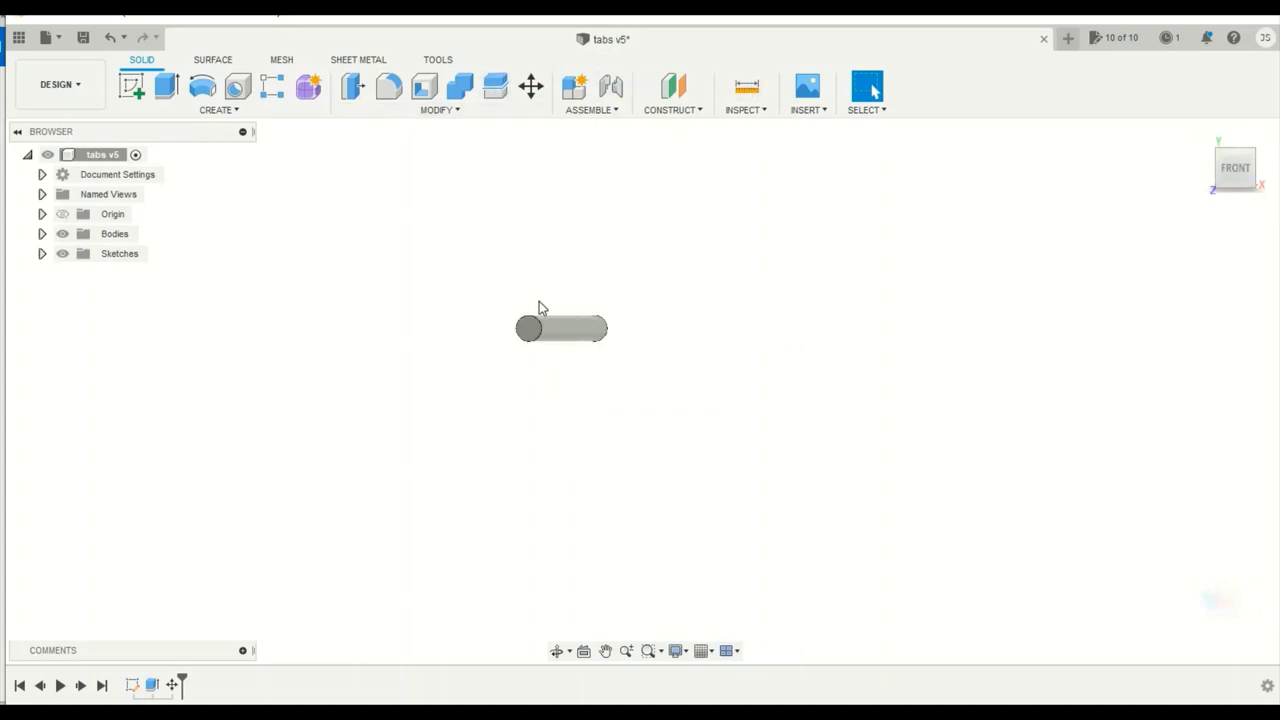
left_click(531, 87)
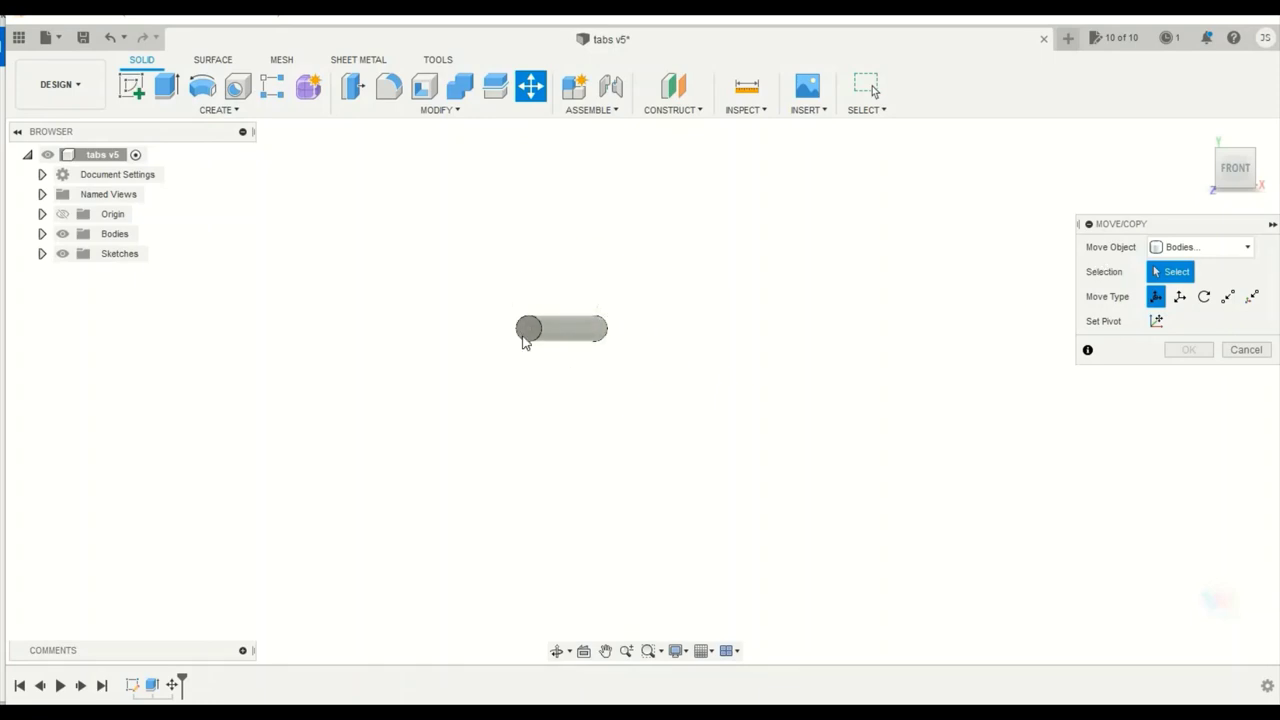
left_click(531, 333)
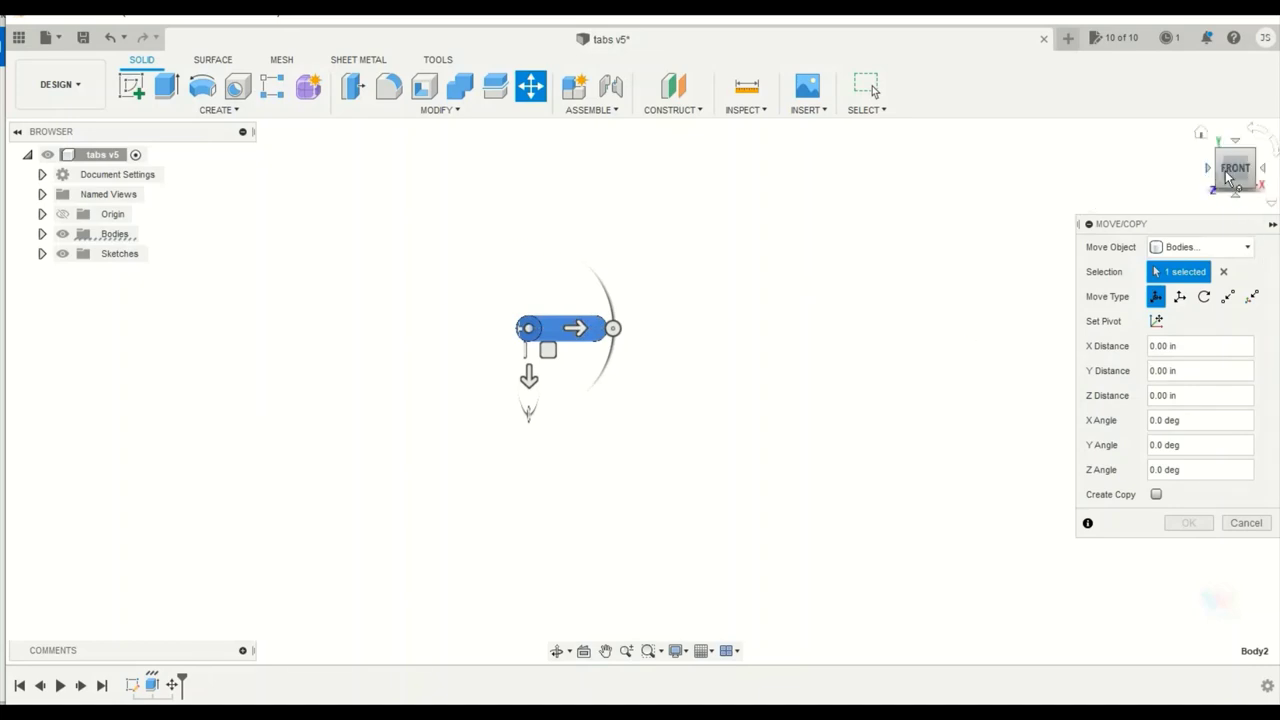
mouse_move(1236, 168)
left_mouse_down()
mouse_move(1254, 184)
mouse_move(1262, 172)
left_mouse_up()
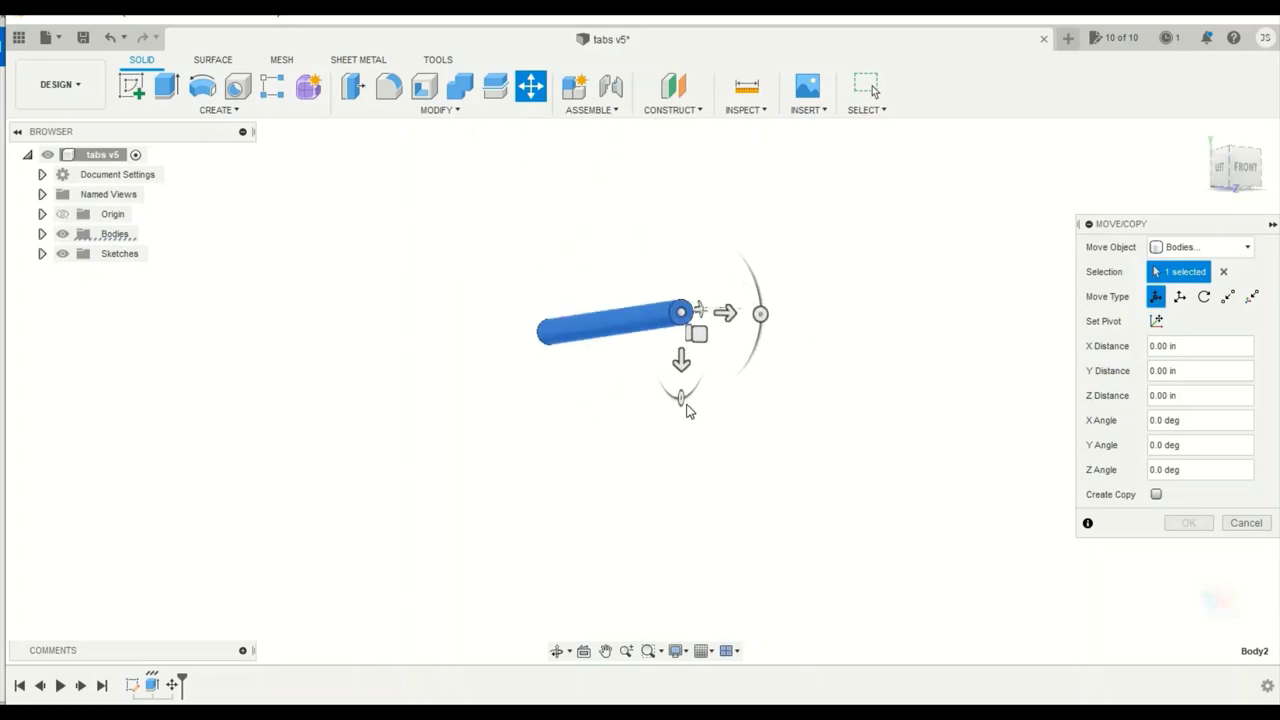
left_click_drag(682, 396, 698, 380)
type("-2")
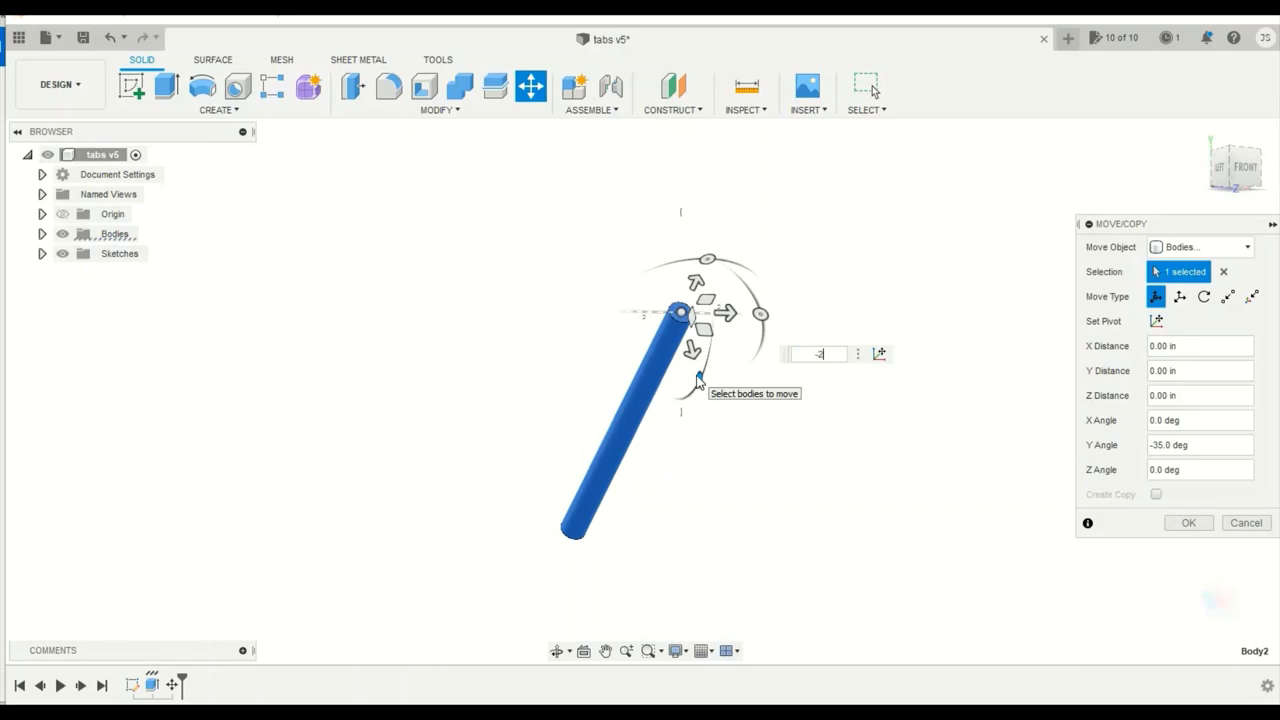
type("80")
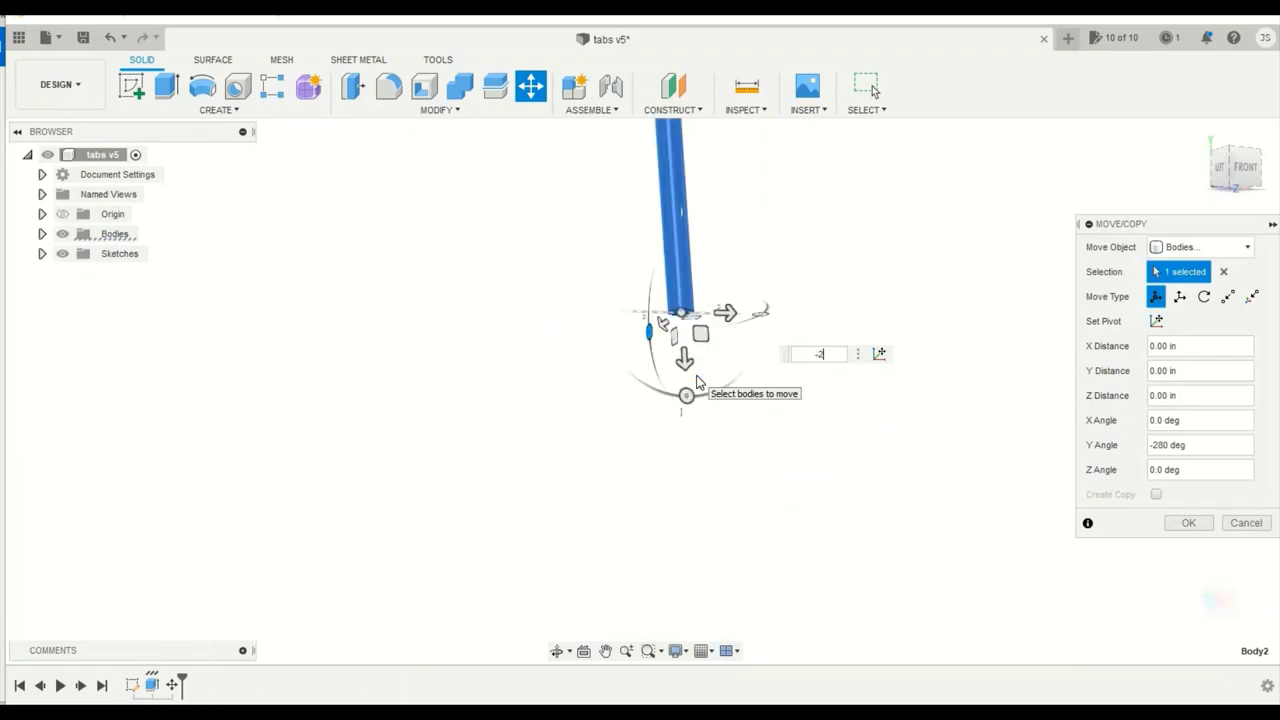
key("Return")
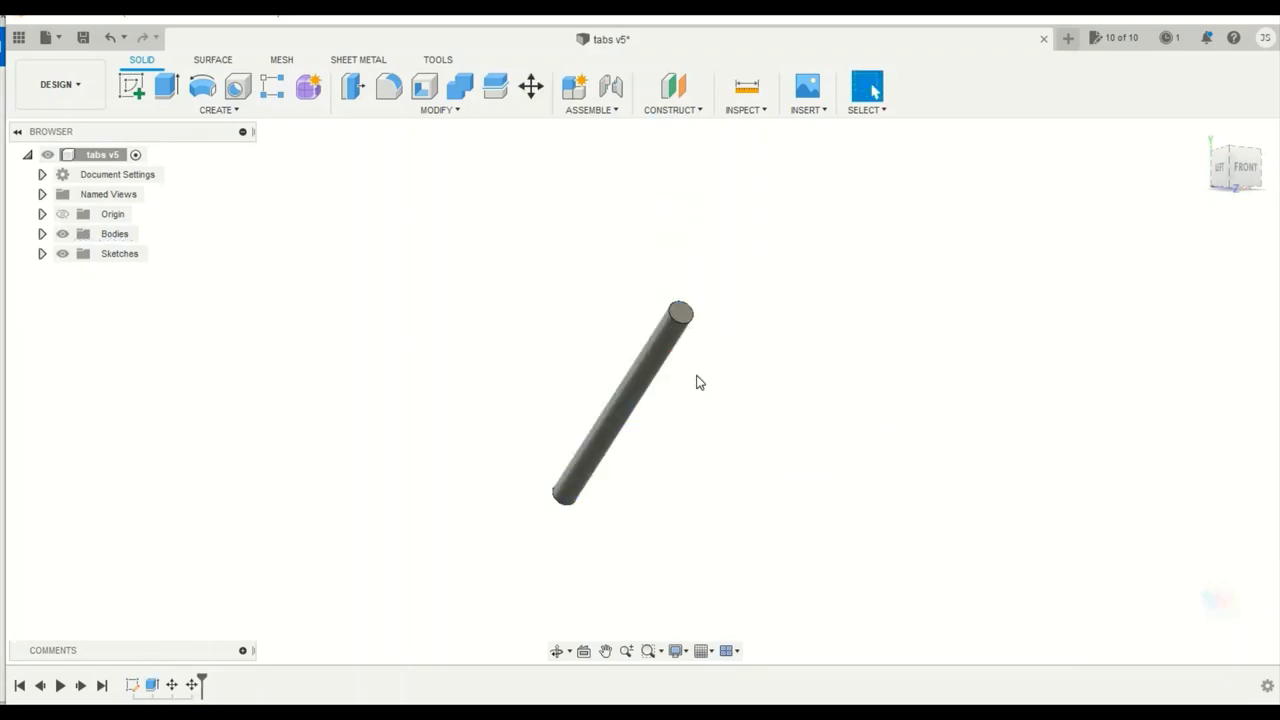
Step: Start a new sketch on the XZ origin plane, facing the tilted tube from below
mouse_move(1226, 150)
left_mouse_down()
mouse_move(1236, 147)
mouse_move(1220, 172)
mouse_move(1238, 172)
left_mouse_up()
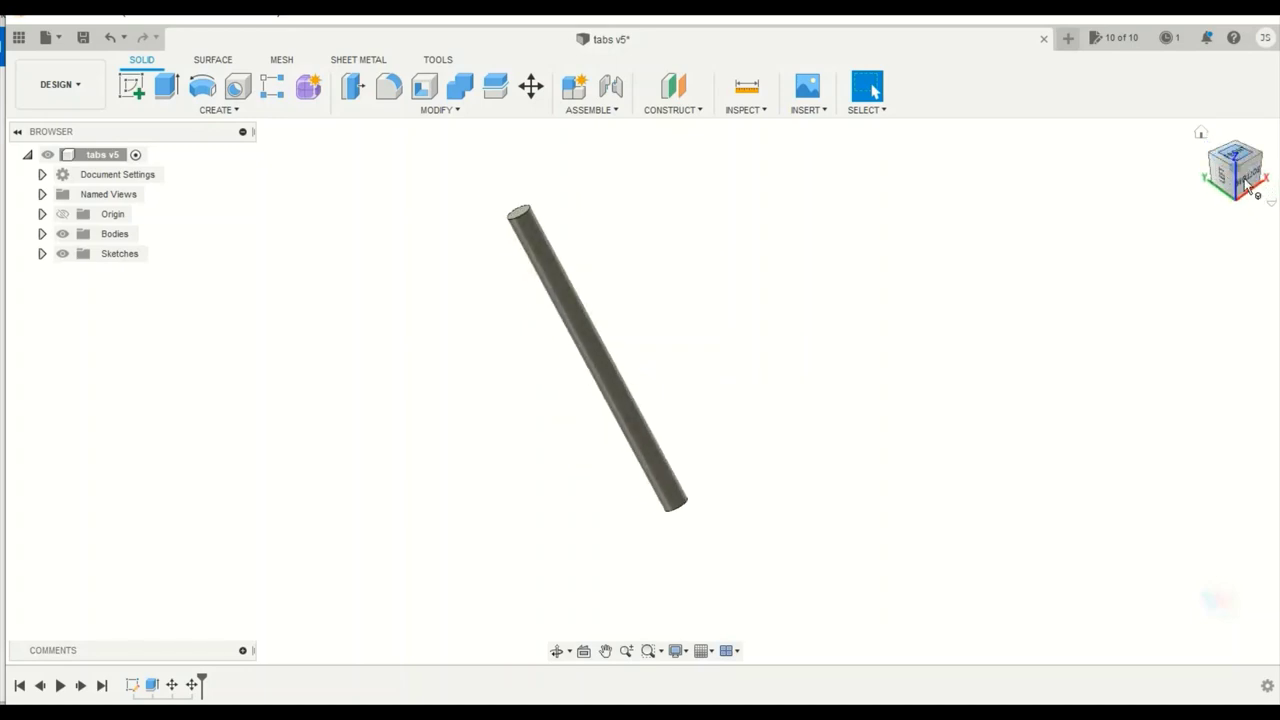
mouse_move(1241, 172)
left_mouse_down()
mouse_move(1234, 142)
mouse_move(1245, 173)
mouse_move(1228, 172)
left_mouse_up()
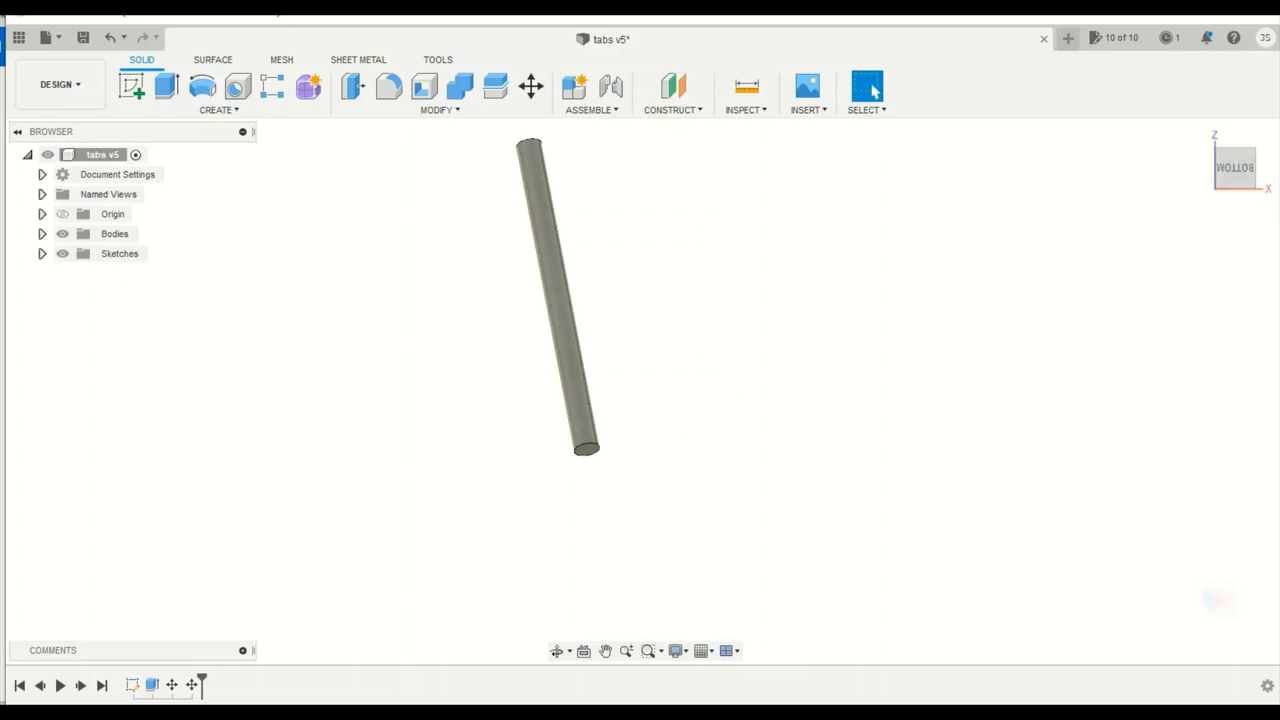
left_click(142, 93)
left_click(640, 440)
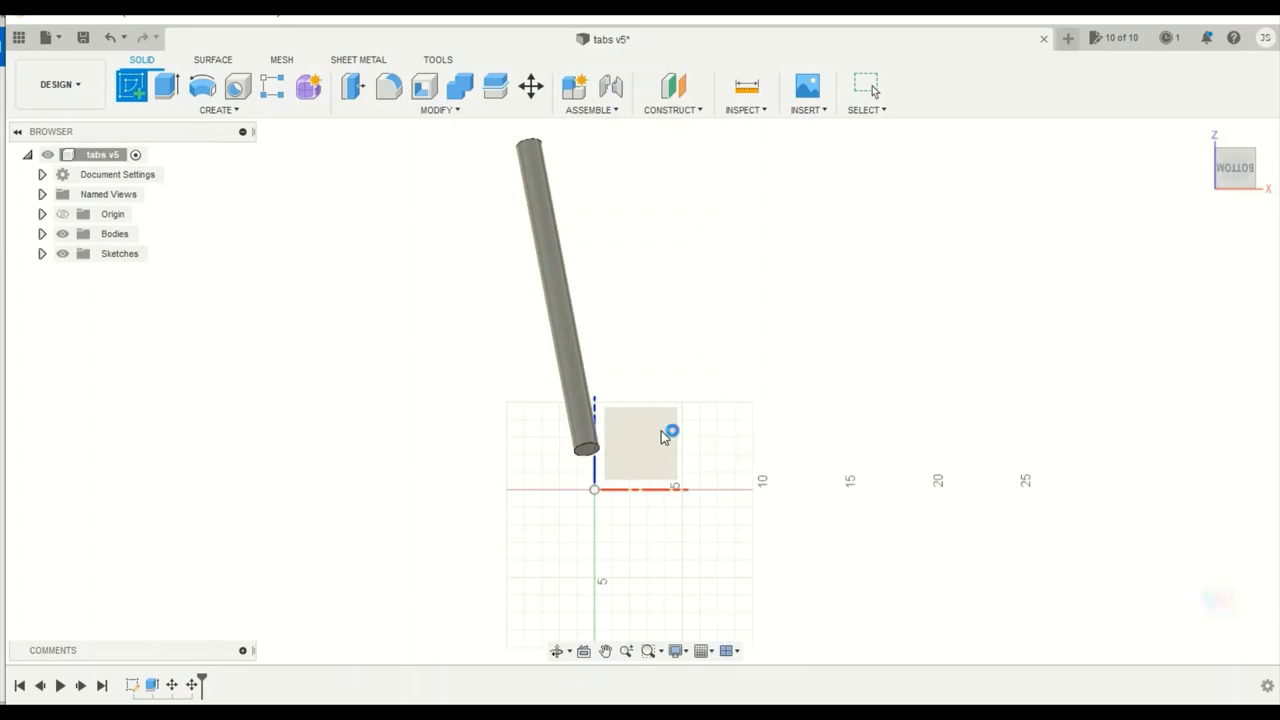
left_click(664, 436)
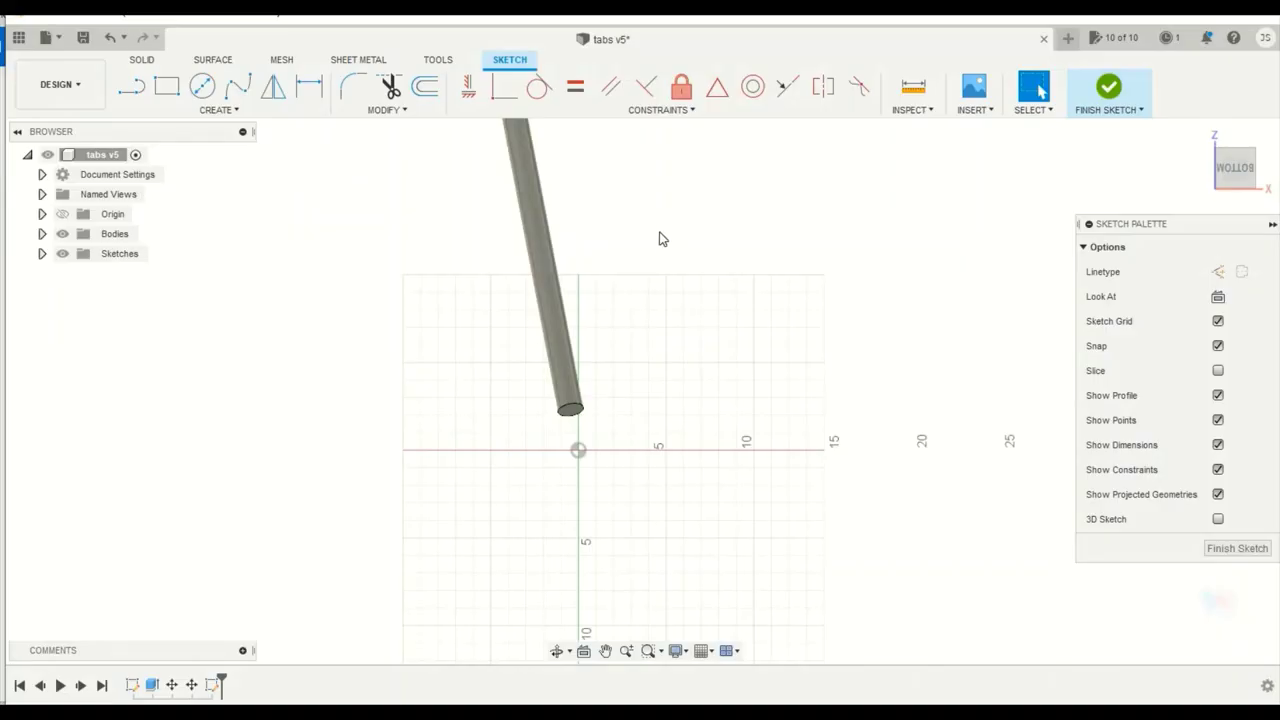
mouse_move(646, 240)
middle_mouse_down()
mouse_move(574, 349)
mouse_move(493, 432)
middle_mouse_up()
Step: Draw a 14 in by 14 in two-point rectangle beside the tube and finish the sketch
left_click(166, 86)
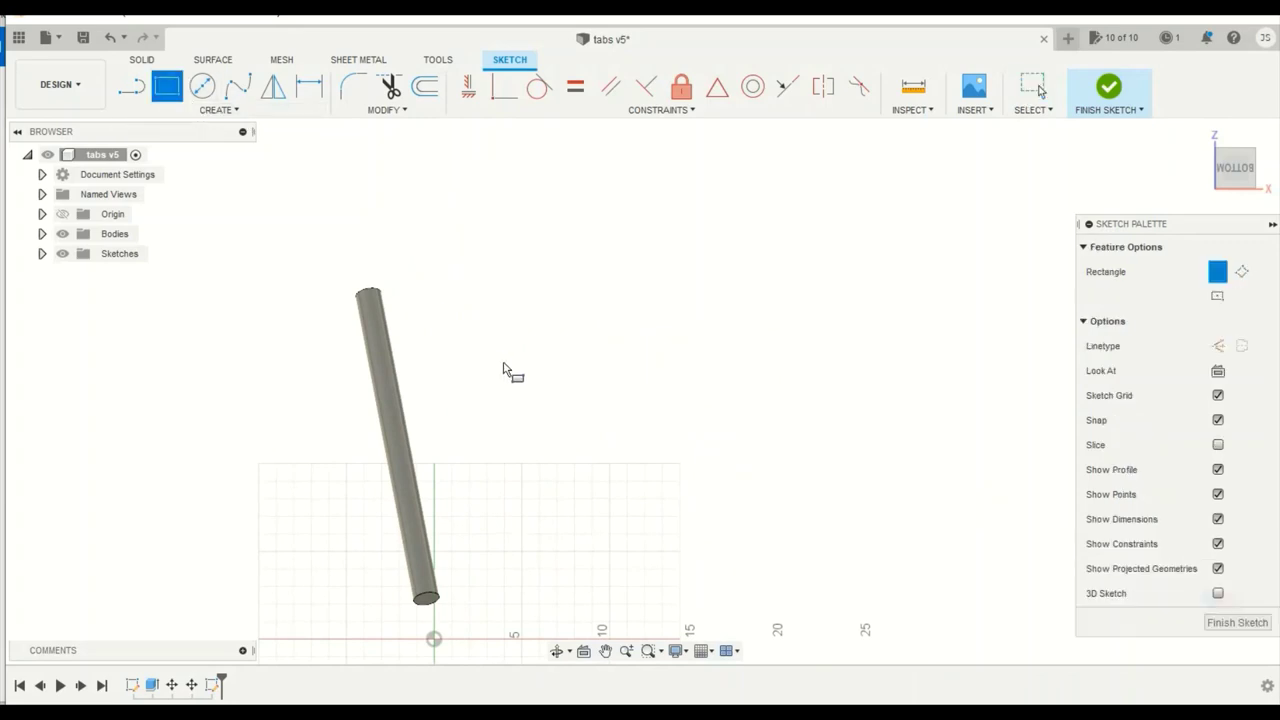
left_click(610, 428)
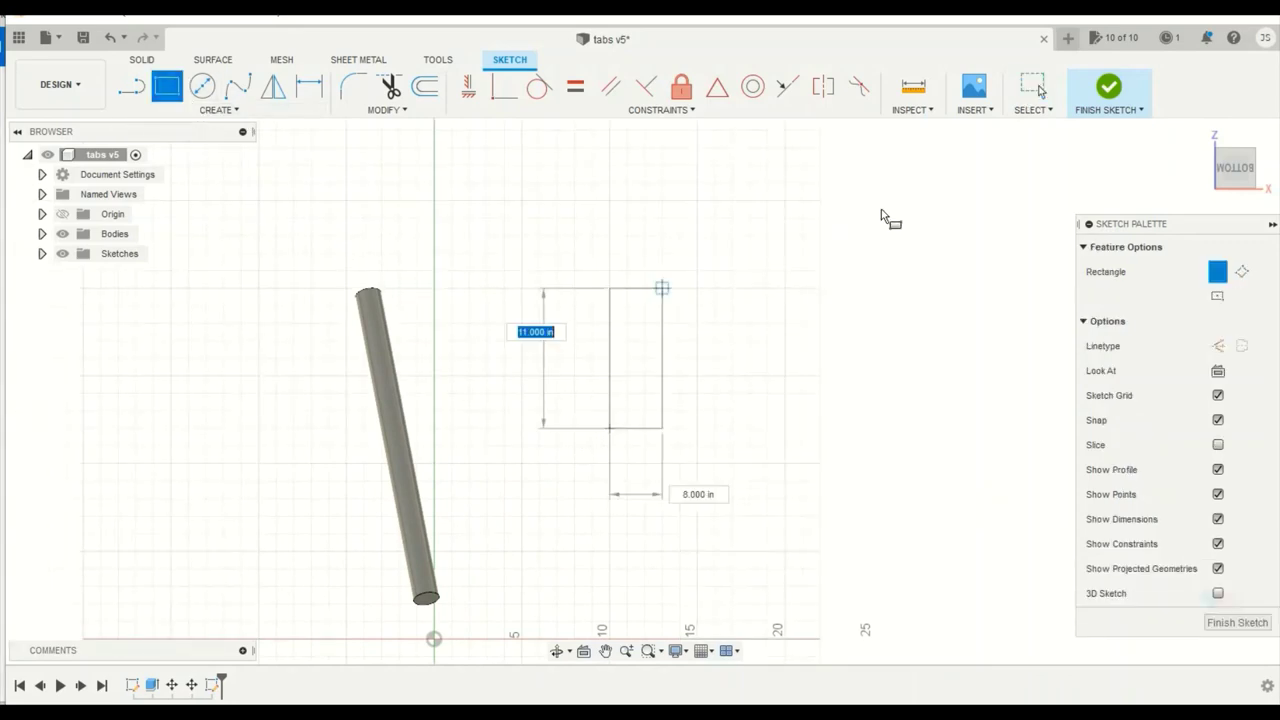
type("12")
key("Tab")
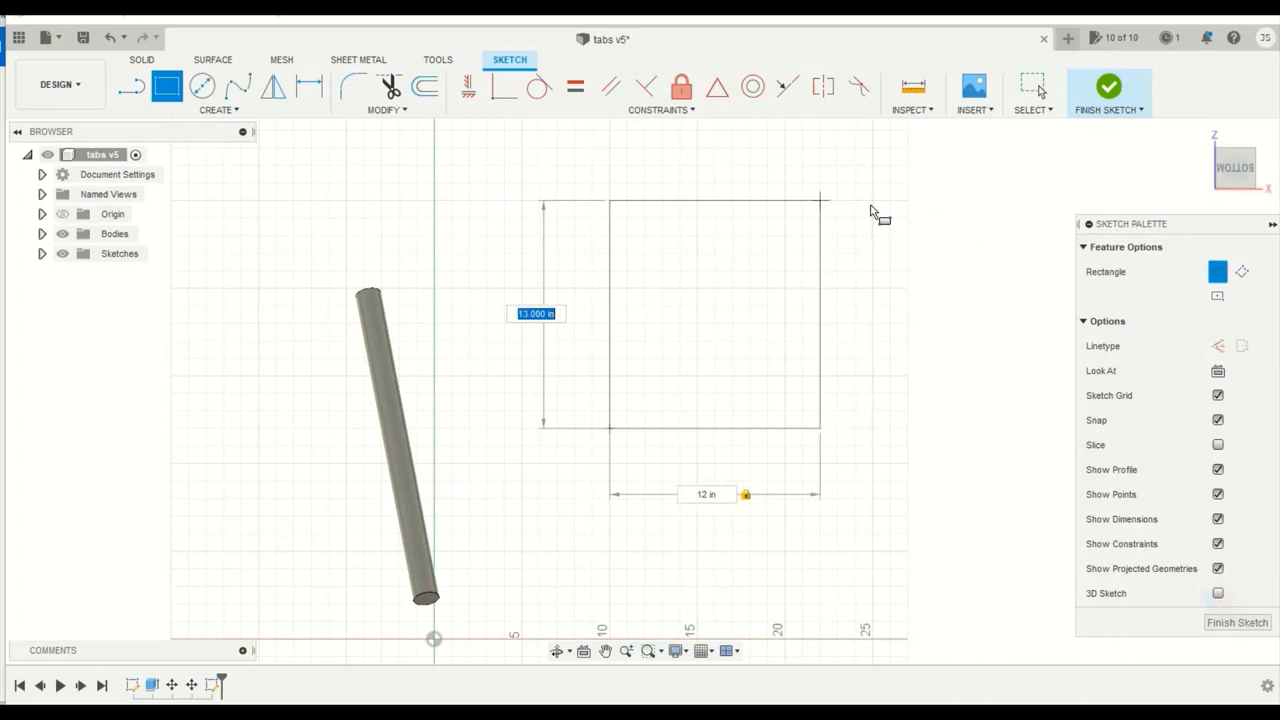
type("1")
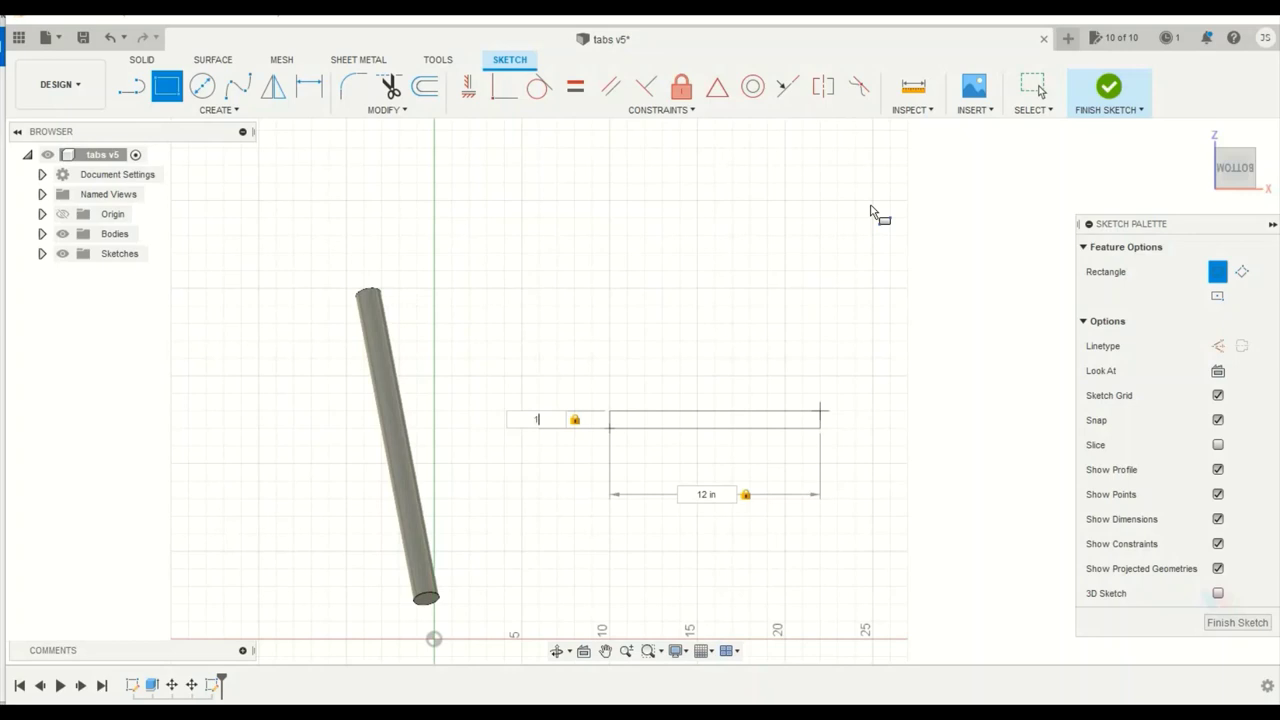
type("24")
key("Tab")
type("14")
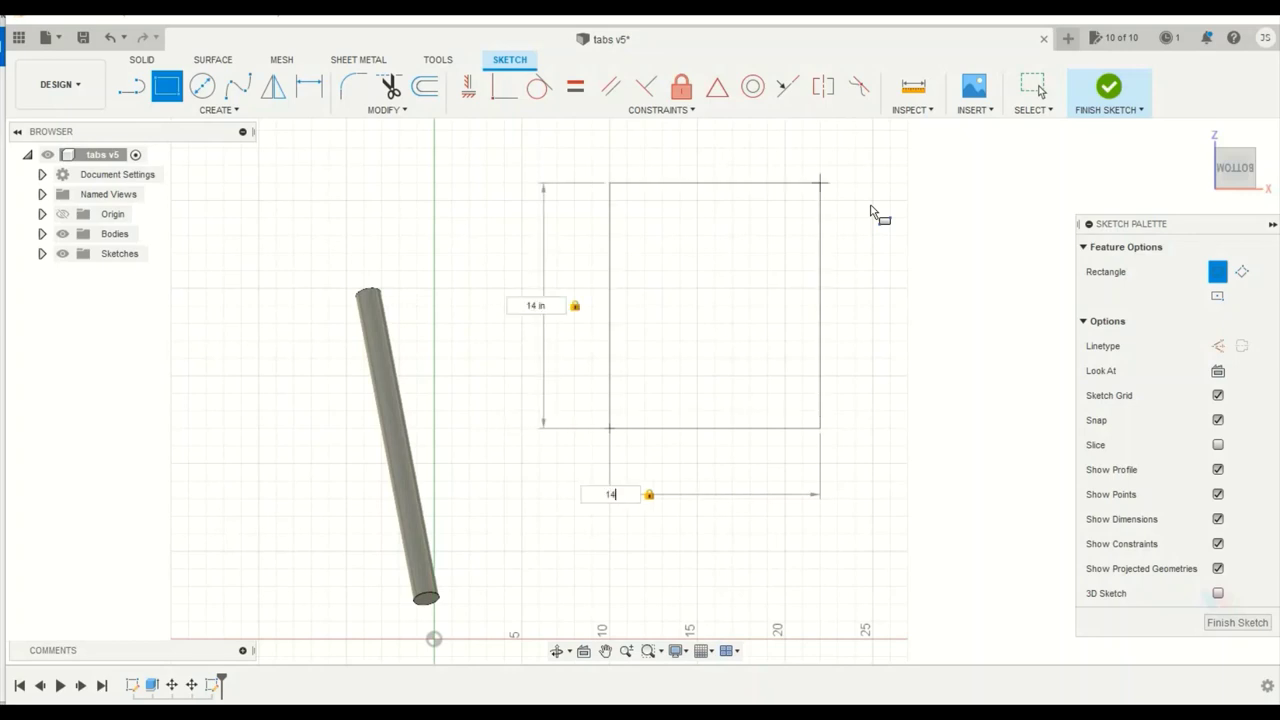
key("Return")
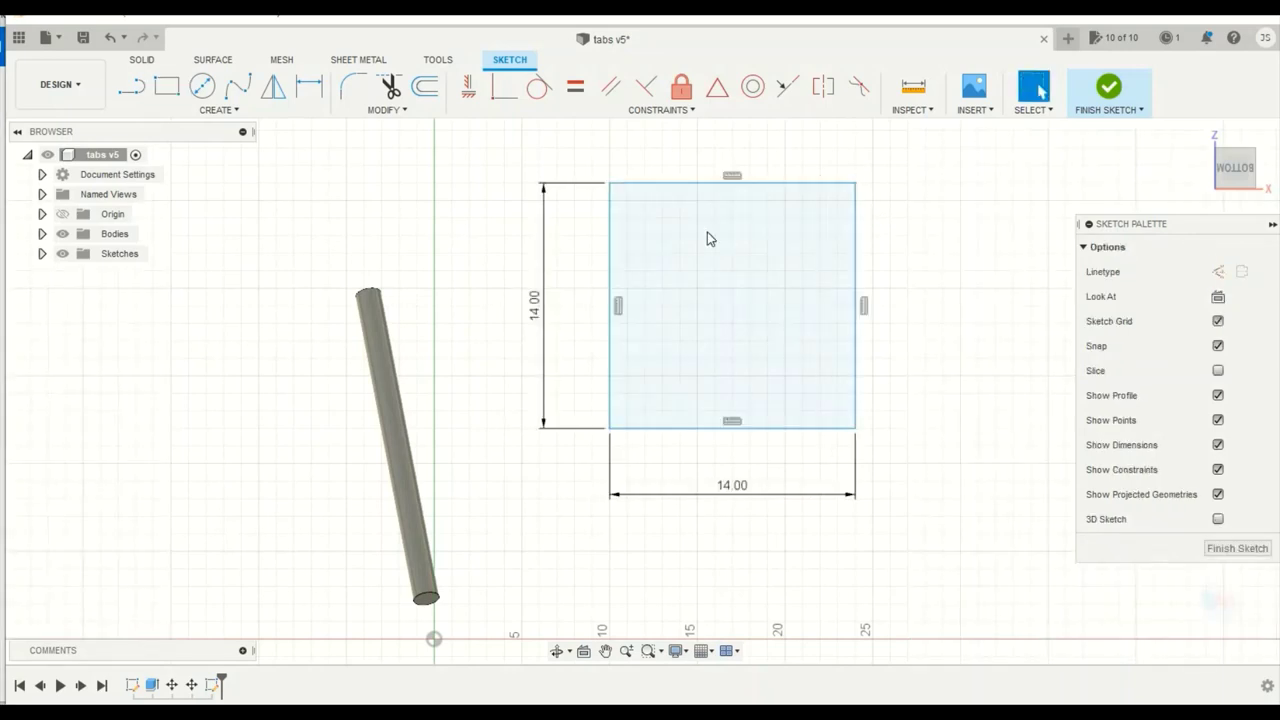
left_click(166, 86)
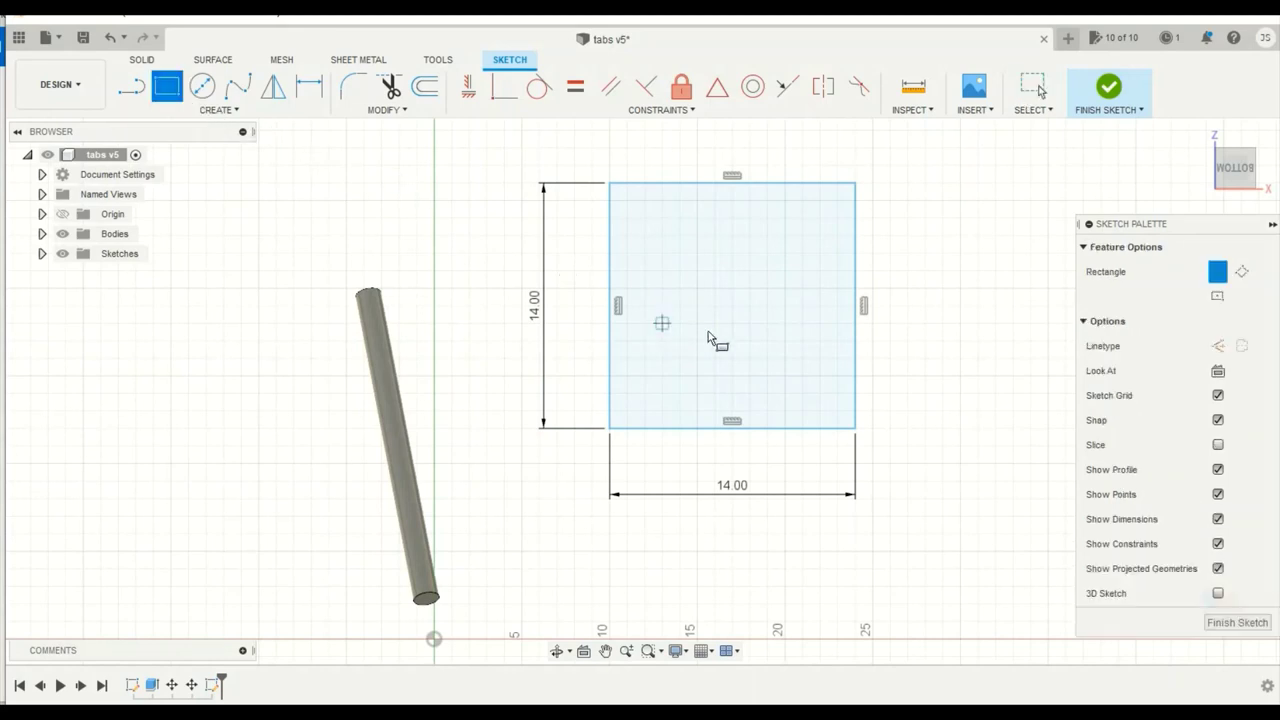
left_click(1237, 622)
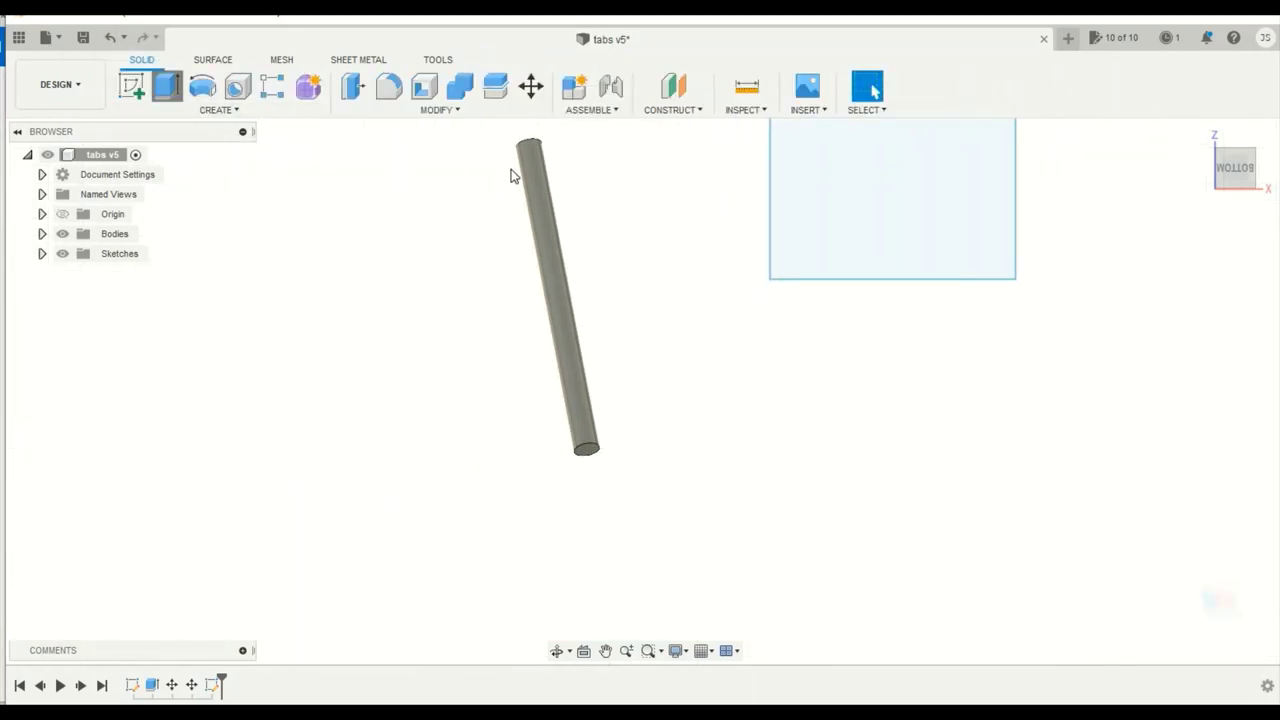
Step: Extrude the square profile 1.125 in to one side as a new body
left_click(166, 86)
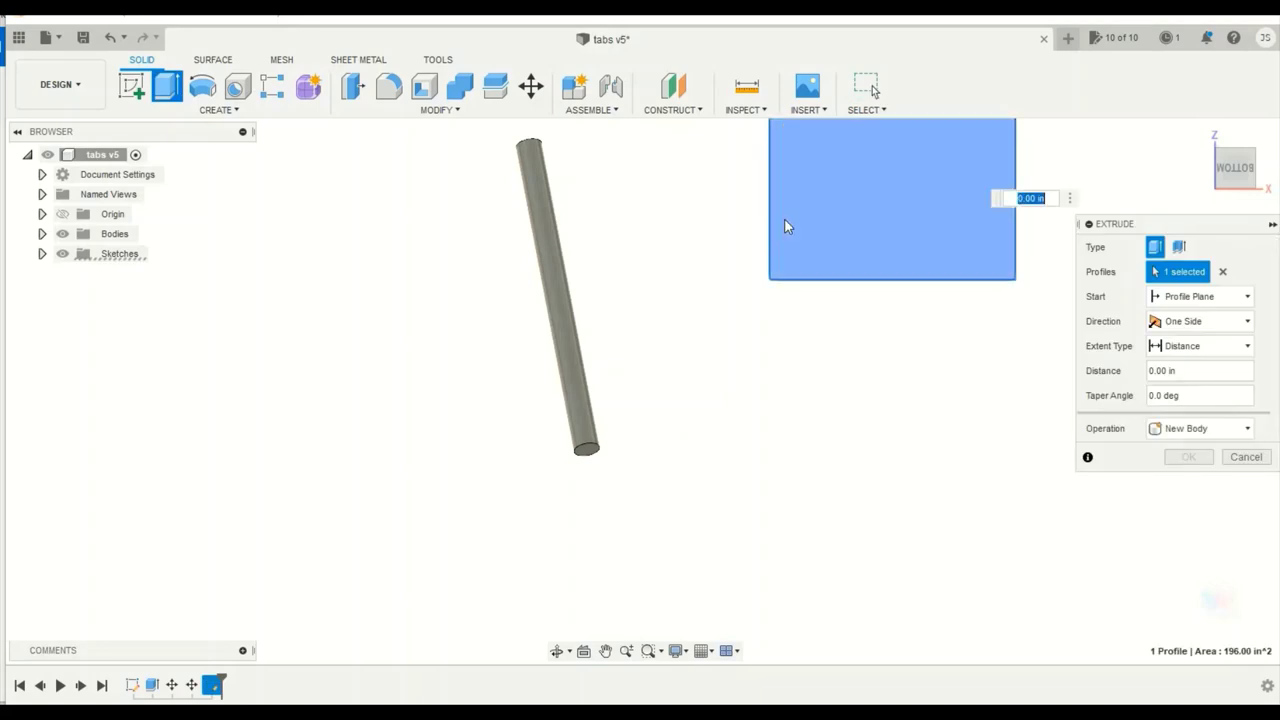
left_click(880, 264)
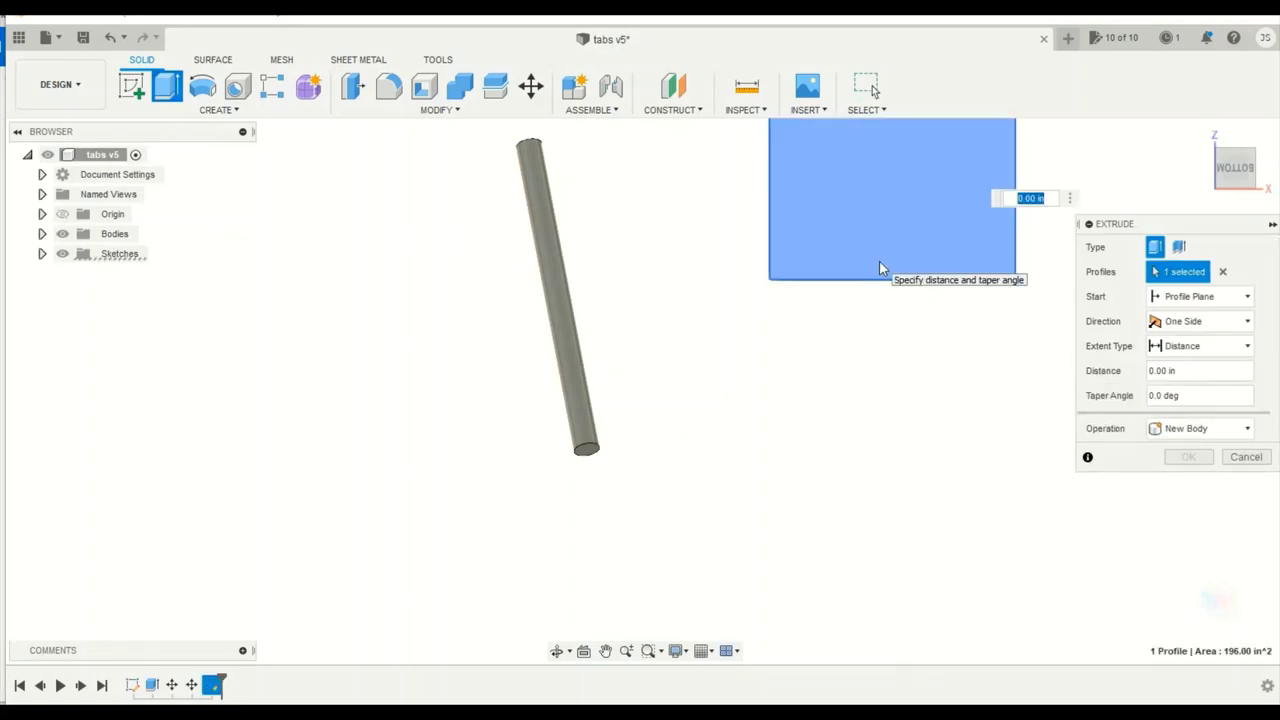
type("1.125")
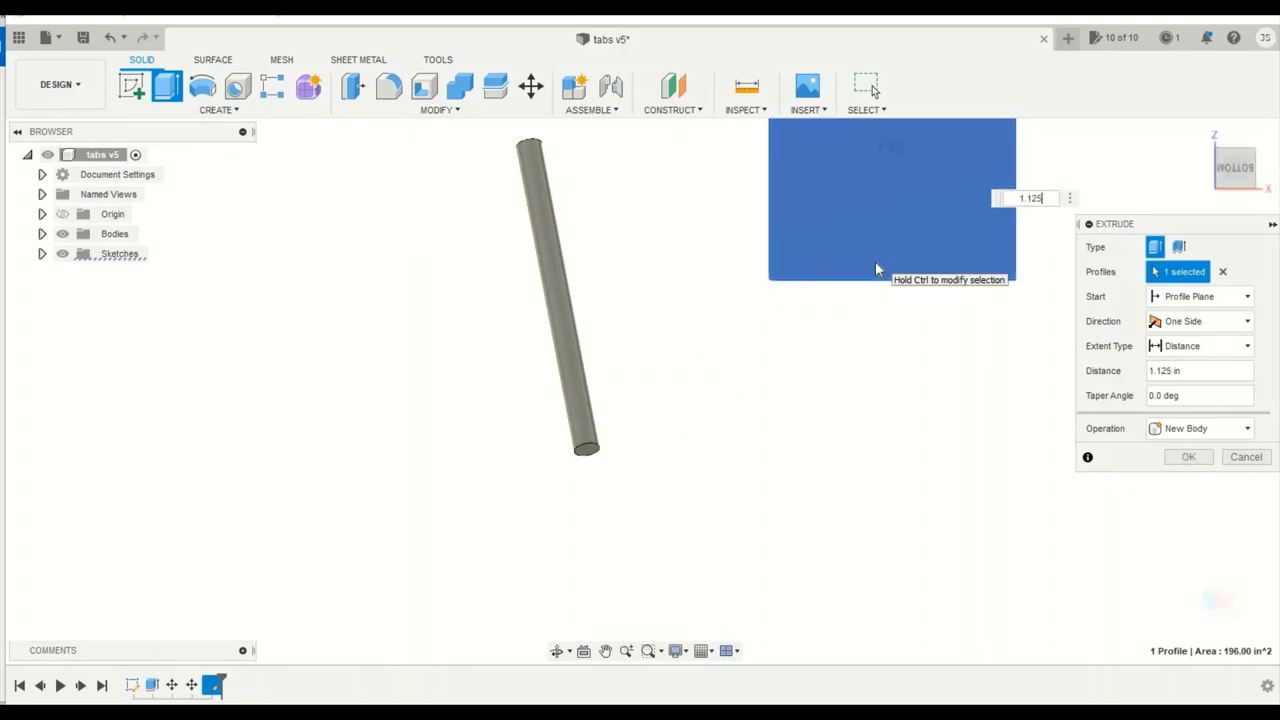
key("Return")
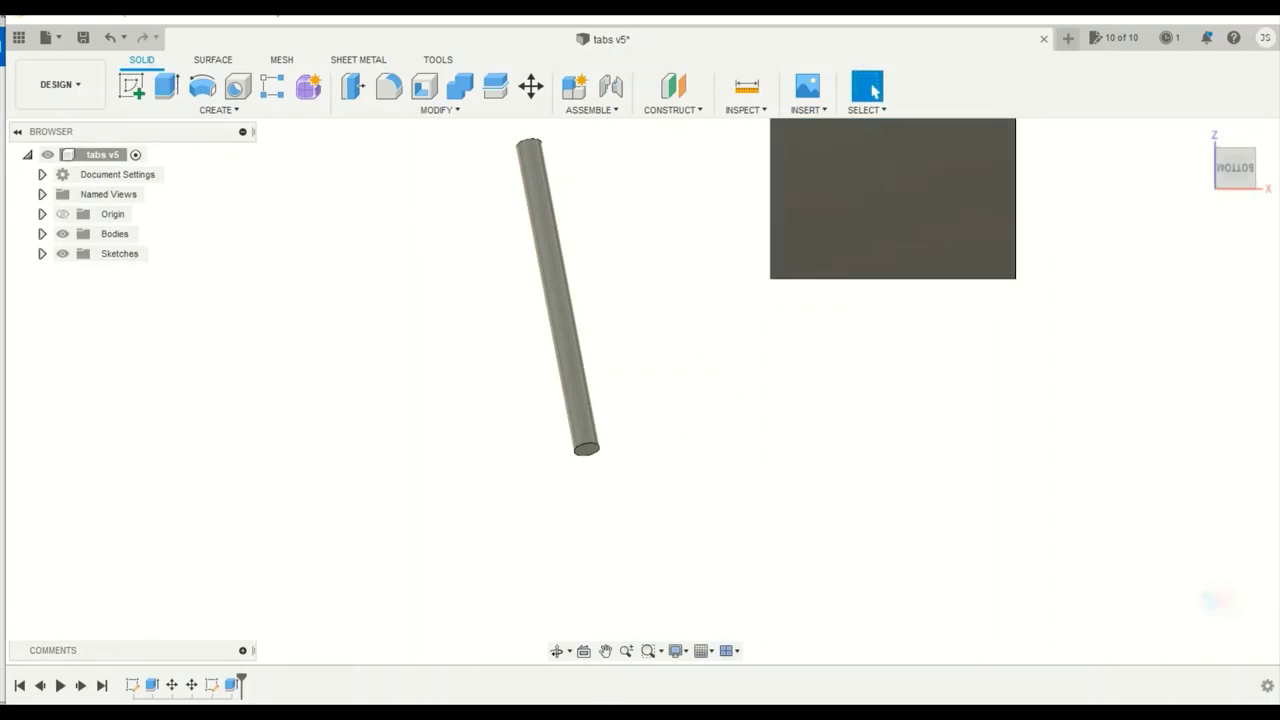
Step: Move the square plate body -20 in along X with Move/Copy so it sits over the tube's upper end
key("alt+Tab")
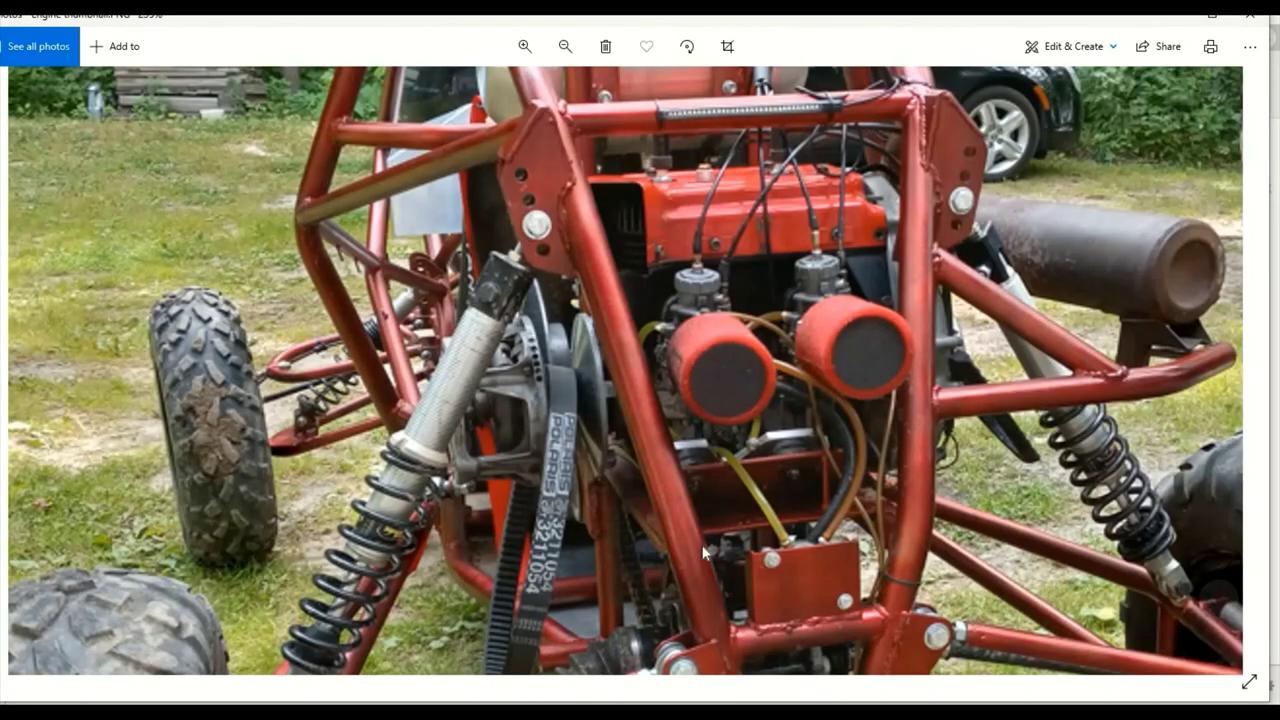
key("alt+Tab")
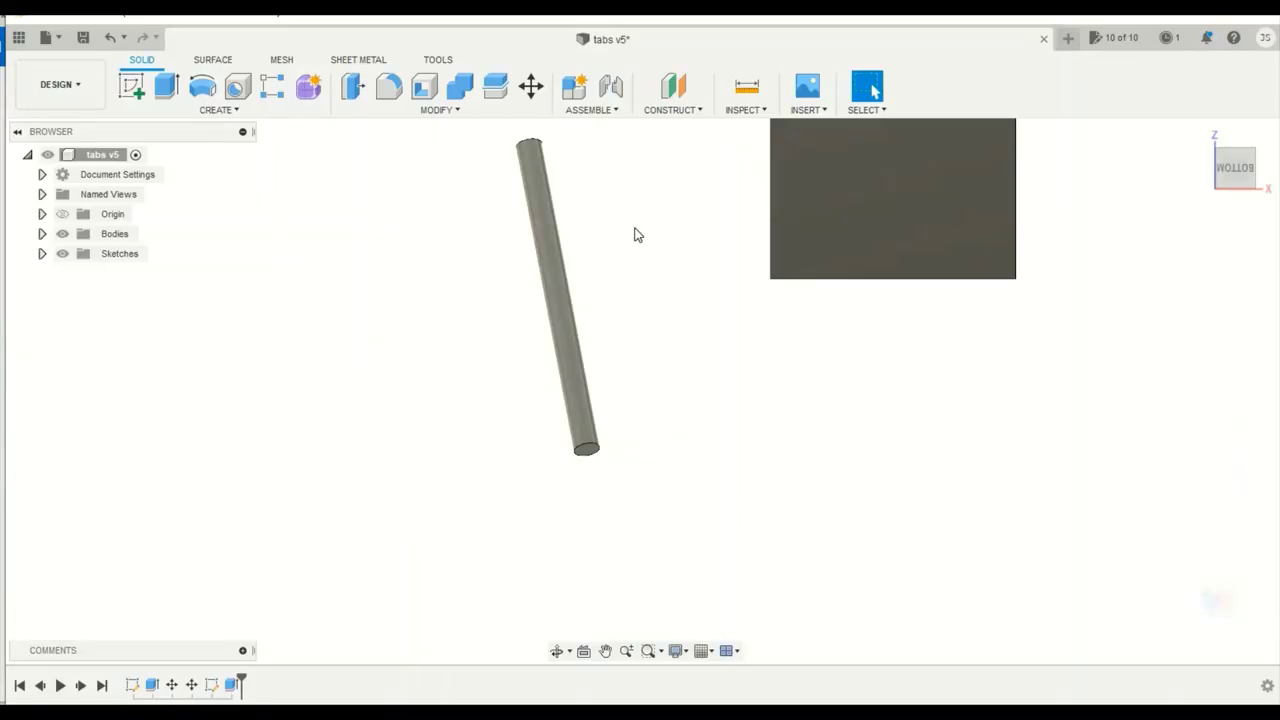
middle_click_drag(637, 231, 517, 388)
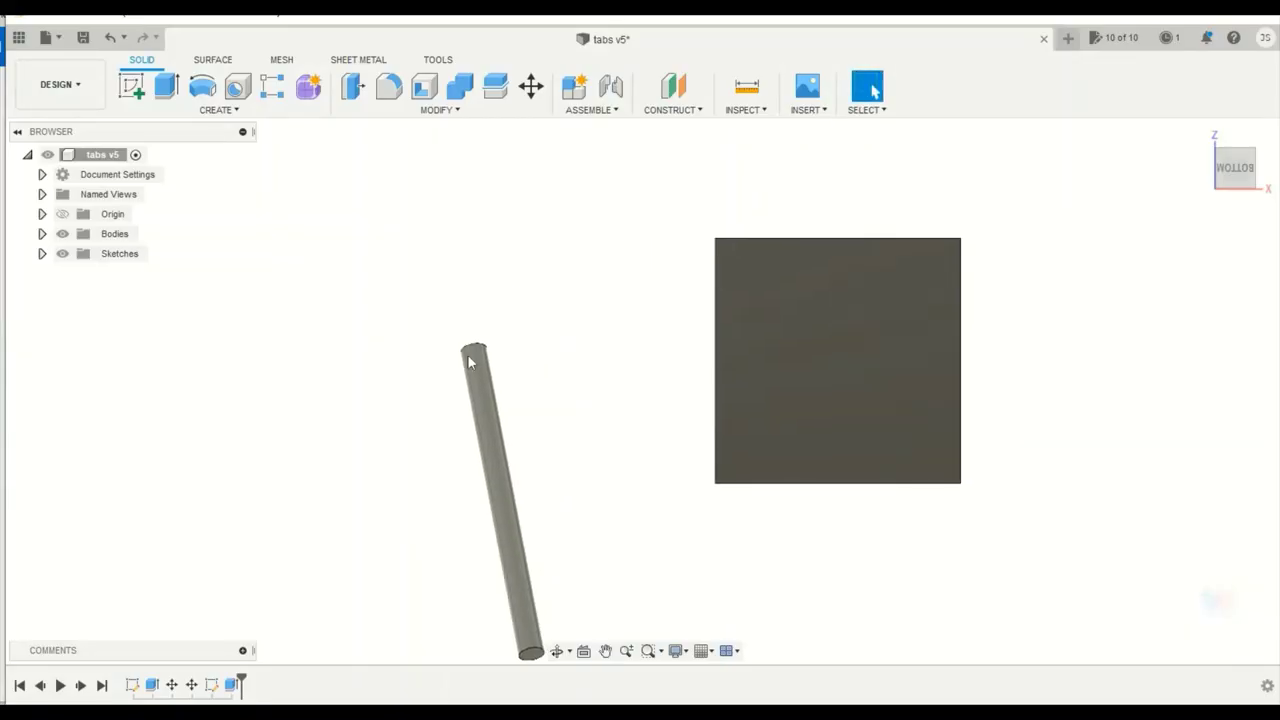
left_click(537, 83)
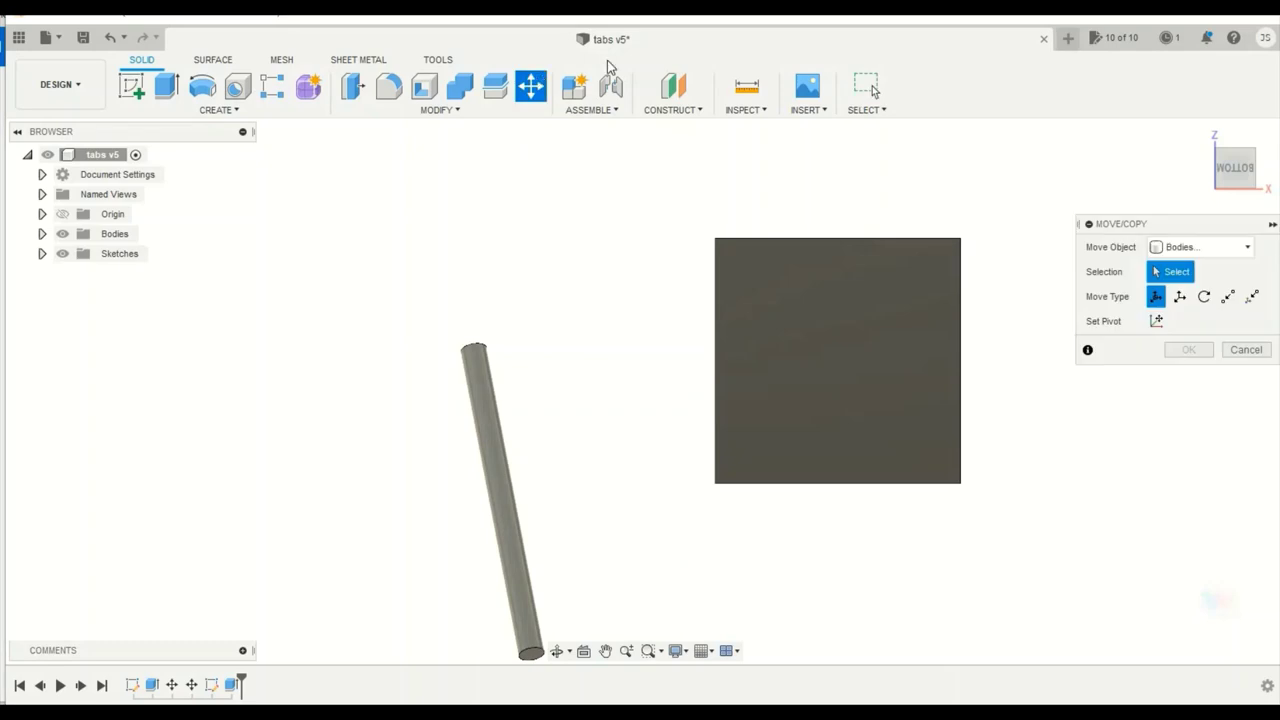
left_click(848, 349)
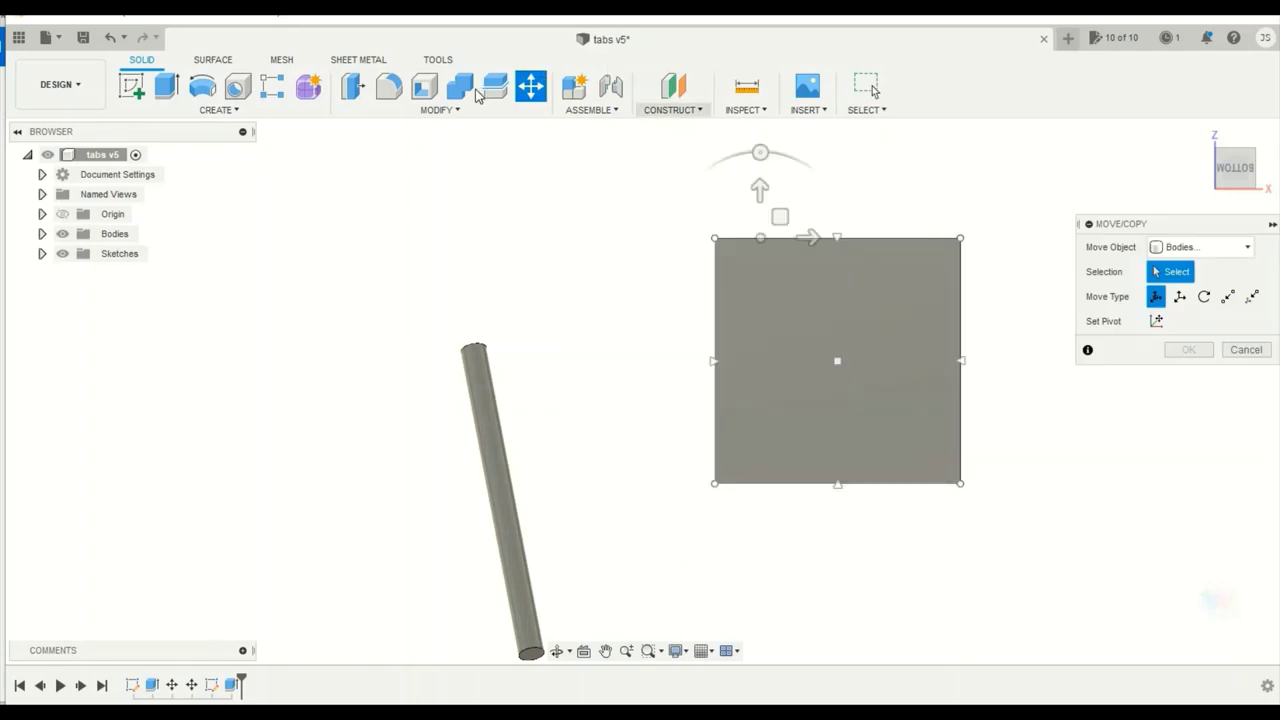
left_click(853, 367)
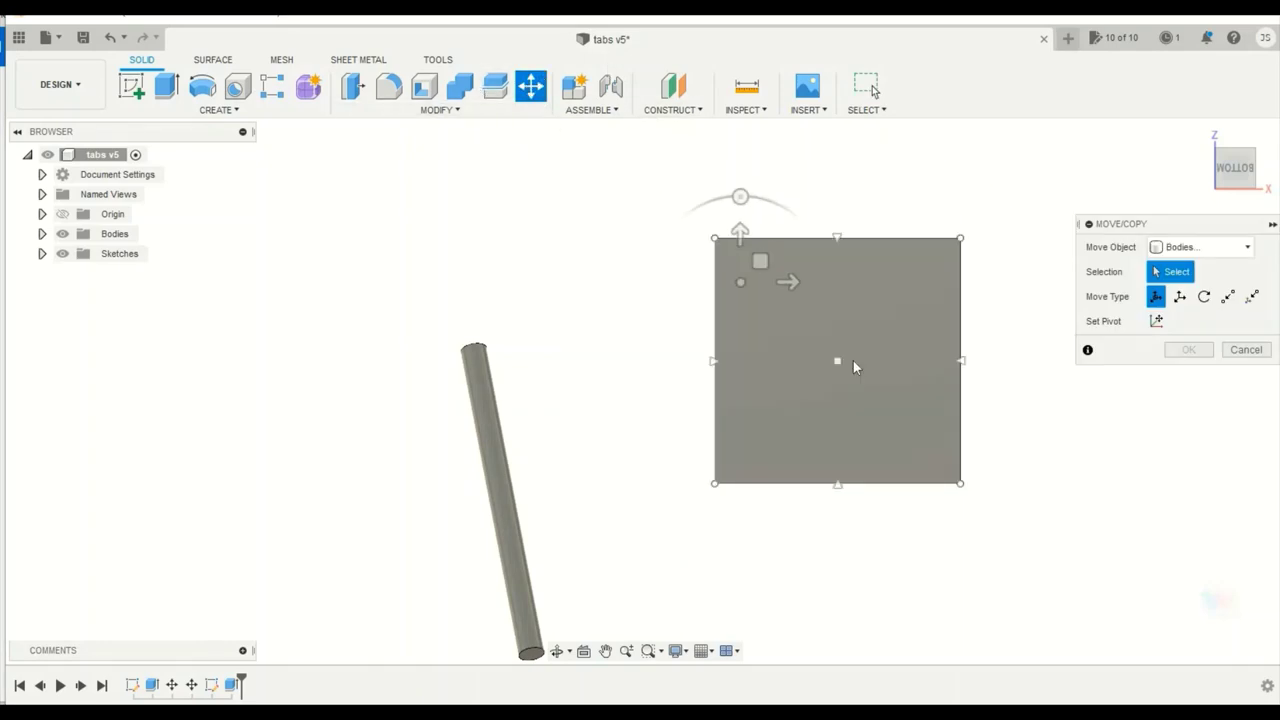
left_click(858, 357)
left_click_drag(884, 360, 534, 437)
middle_click_drag(752, 320, 740, 383)
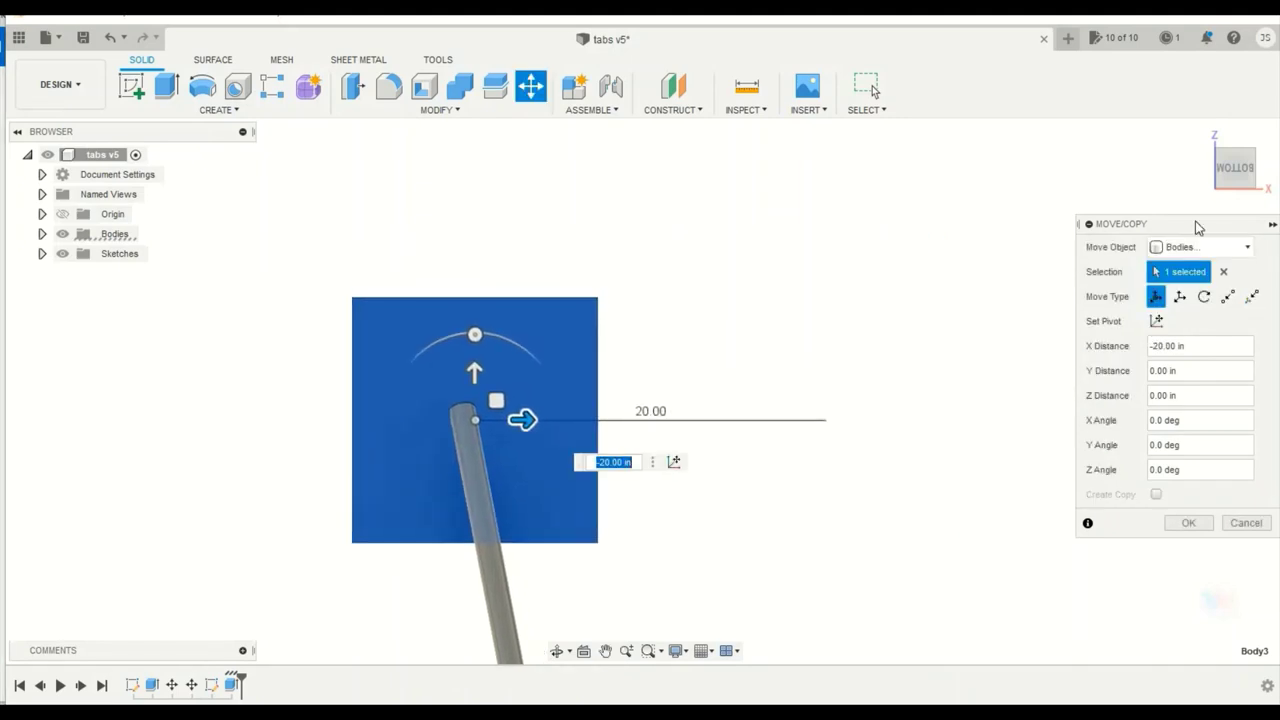
Step: Shift the plate 4 in along Z and -5 in along Y so the tube passes through it
left_click_drag(1219, 170, 1232, 192)
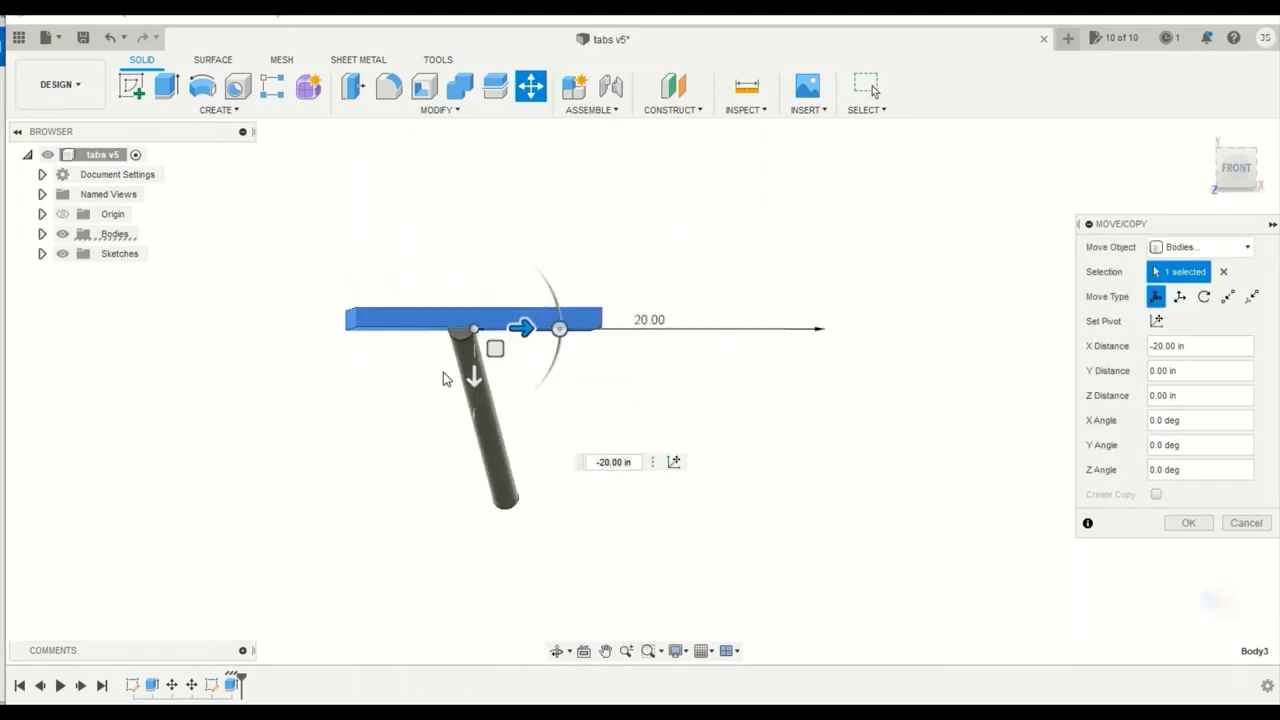
left_click_drag(474, 378, 696, 456)
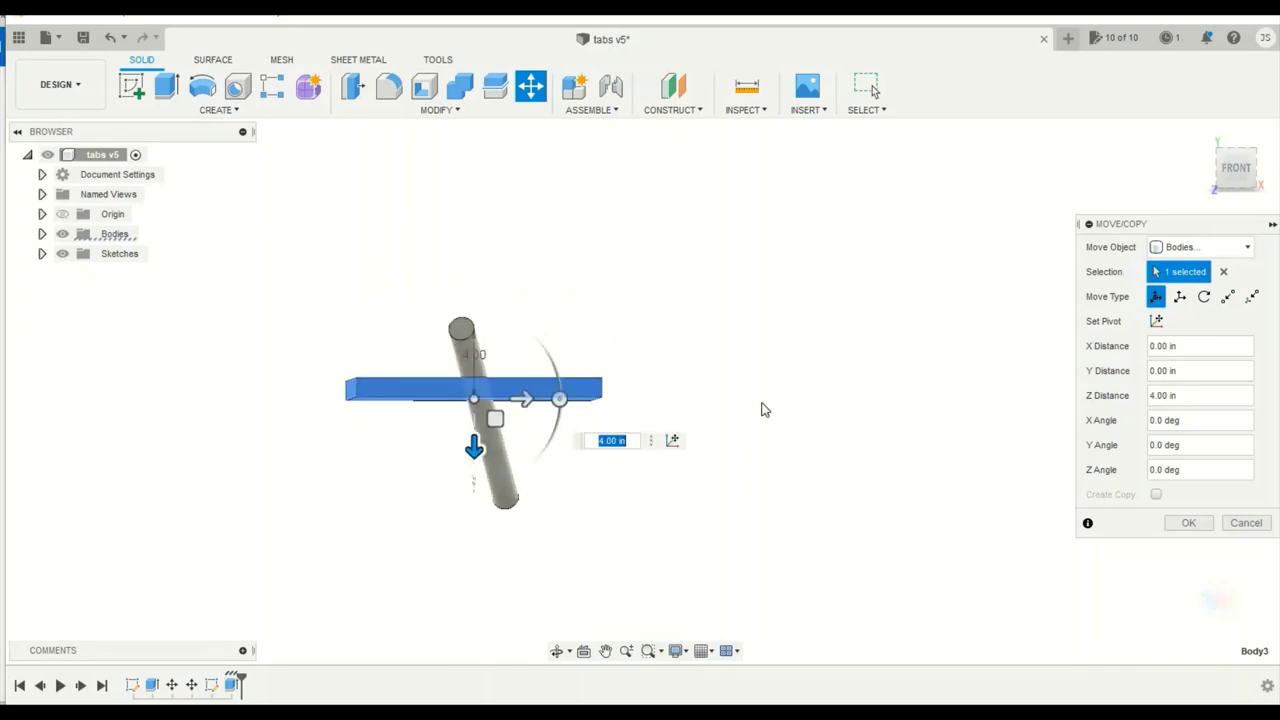
left_click(1265, 191)
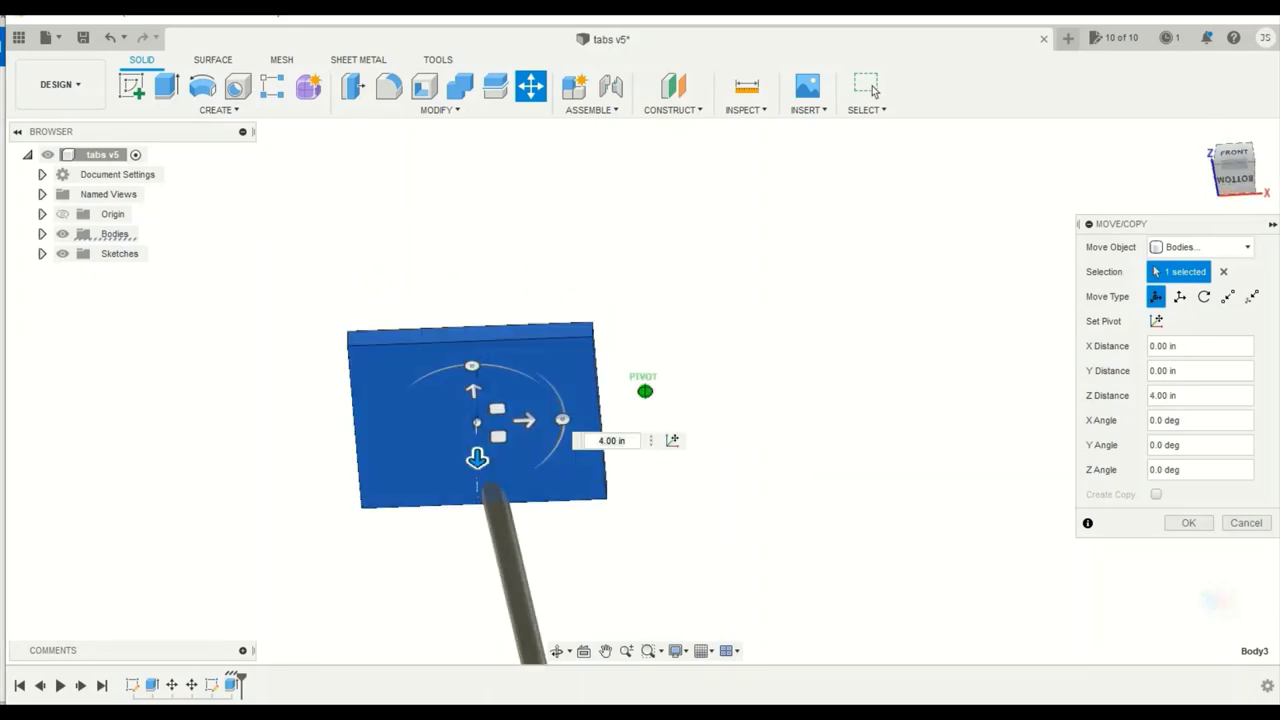
left_click_drag(472, 388, 480, 472)
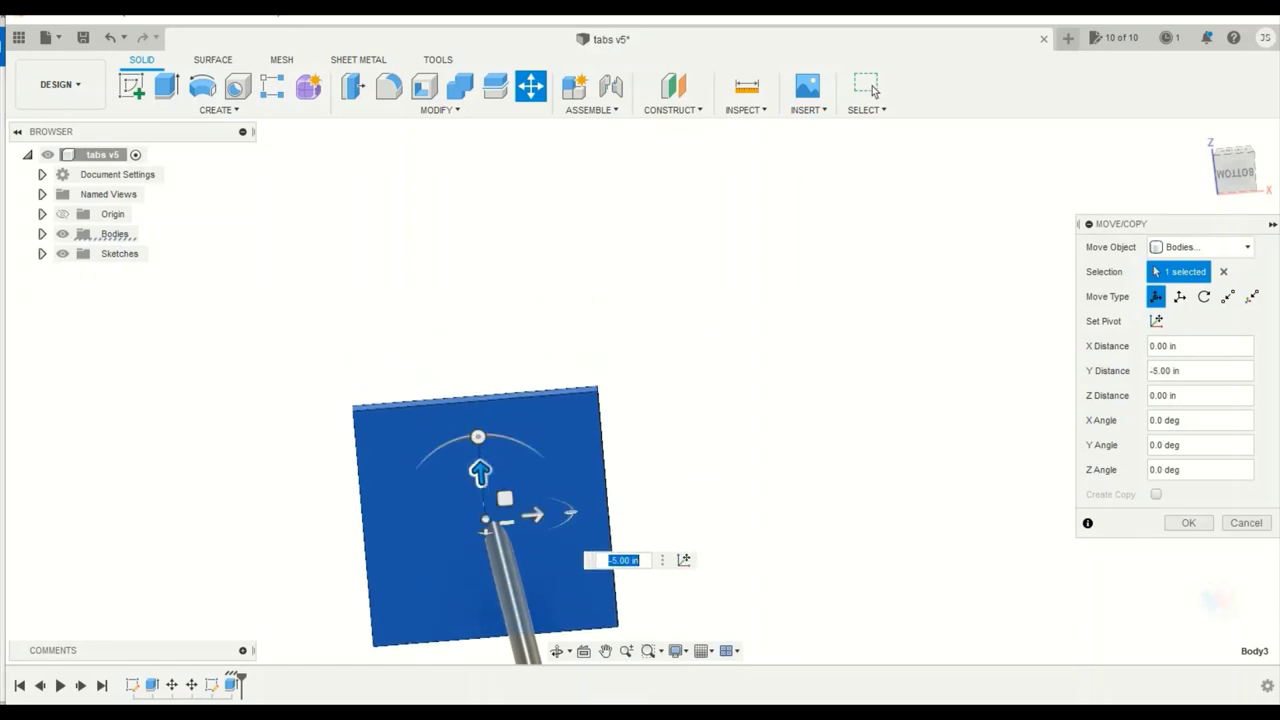
Step: Shift the plate -2 in along X so it sits off-centre on the tube, and complete the move
left_click(1219, 163)
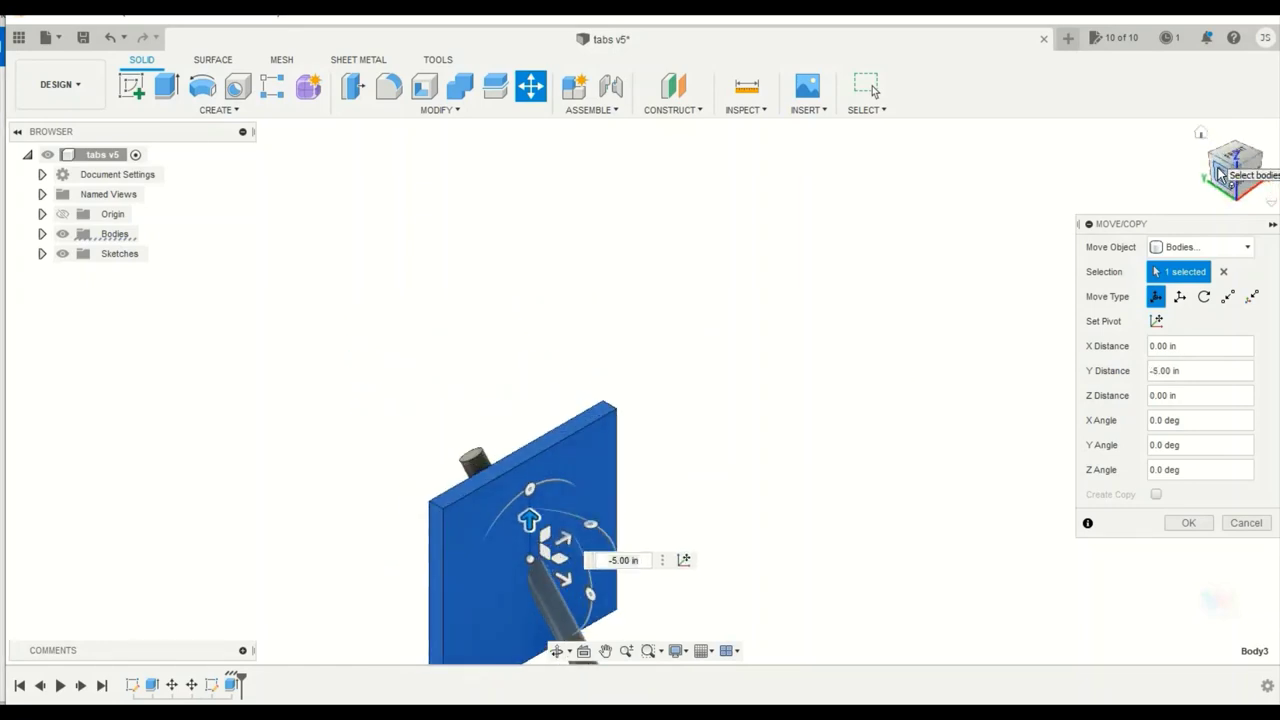
left_click(1220, 173)
left_click(1220, 165)
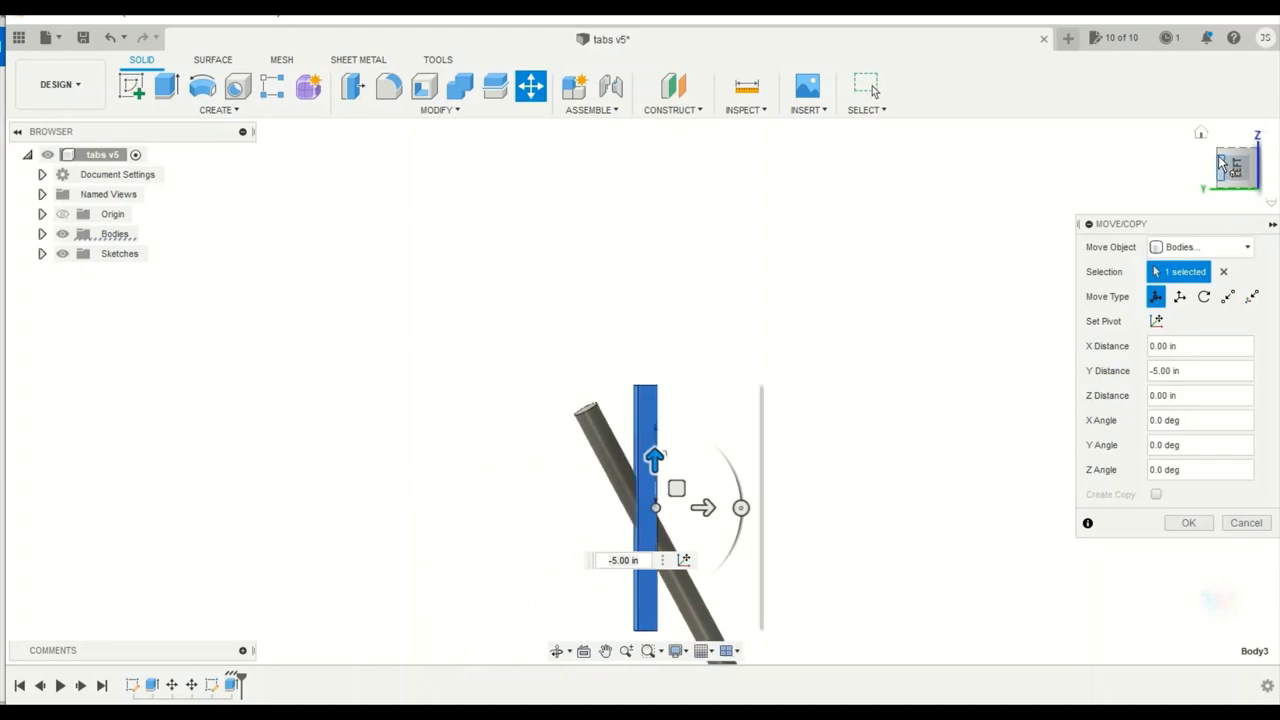
middle_click_drag(951, 310, 1008, 318)
left_click(1221, 172)
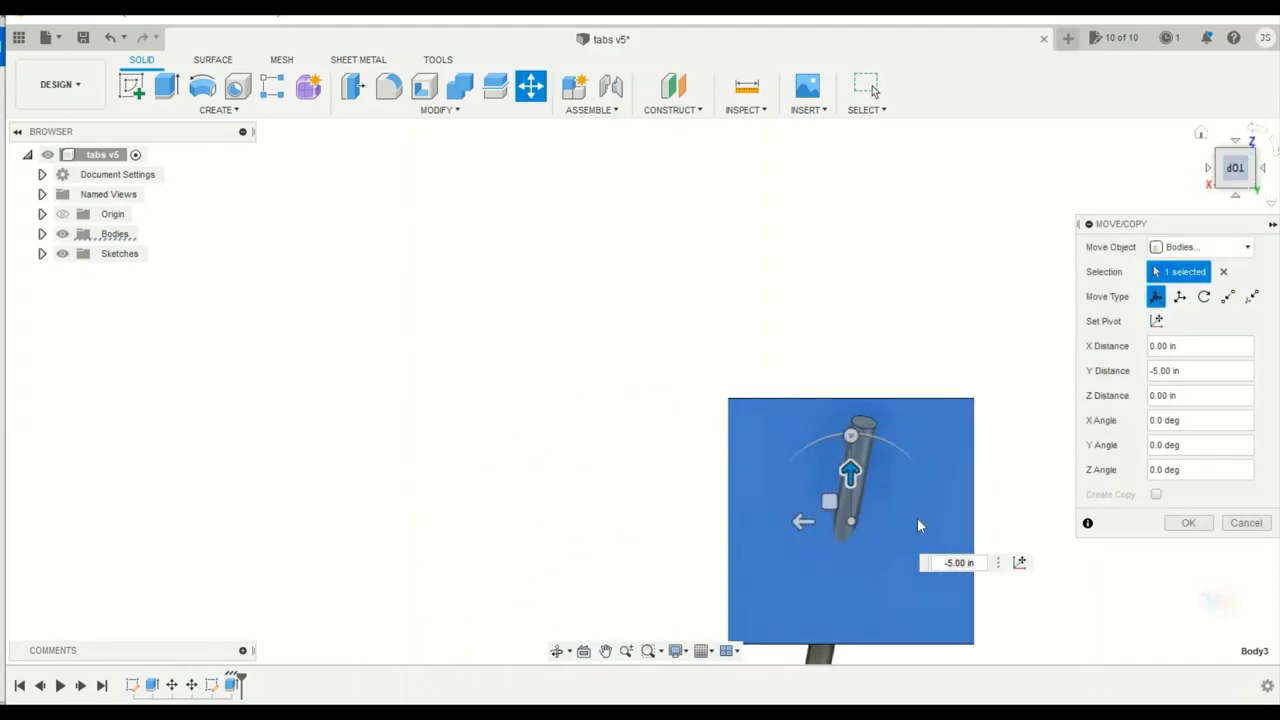
left_click_drag(803, 521, 831, 523)
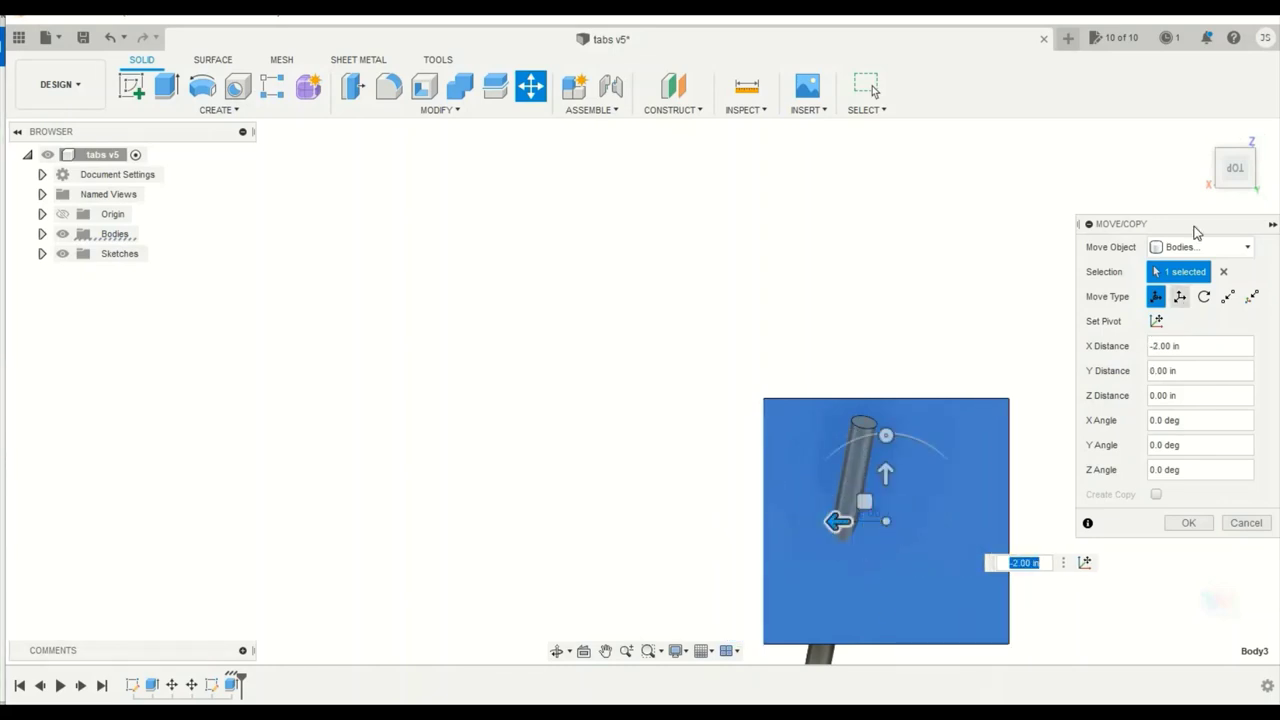
left_click(1252, 183)
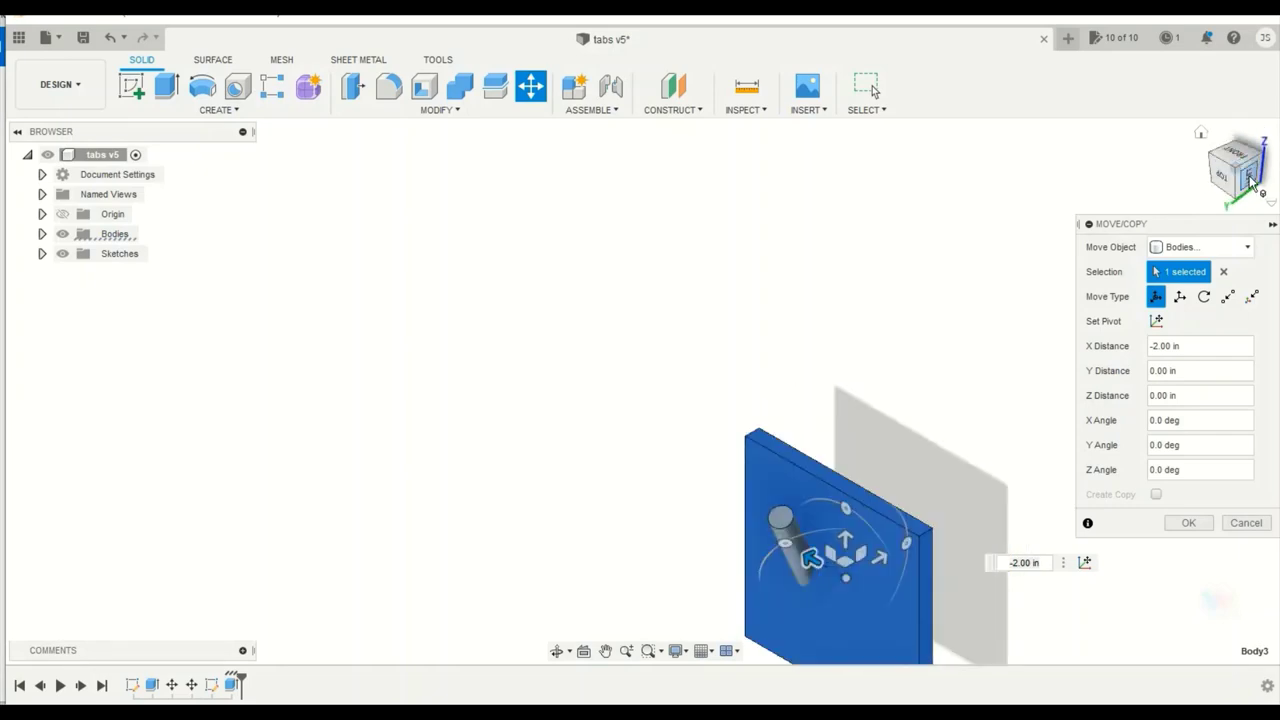
left_click(1248, 176)
left_click(1250, 160)
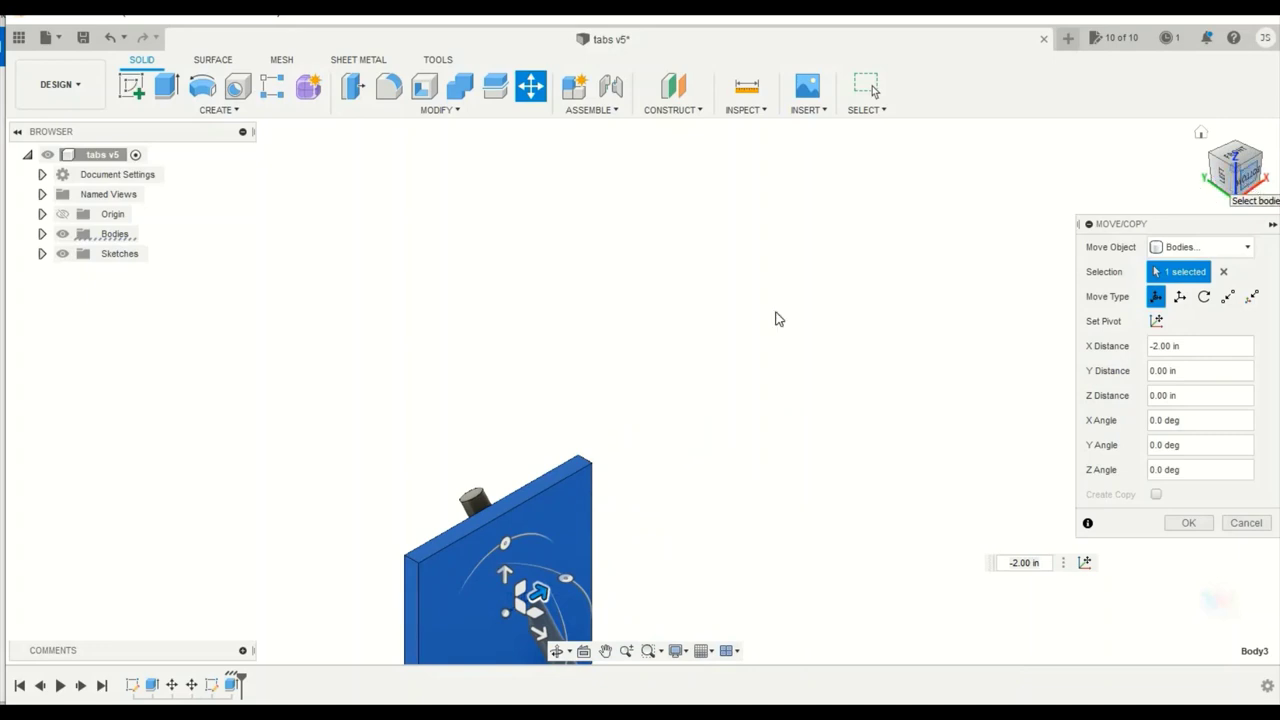
middle_click_drag(648, 380, 1044, 260)
left_click(1187, 523)
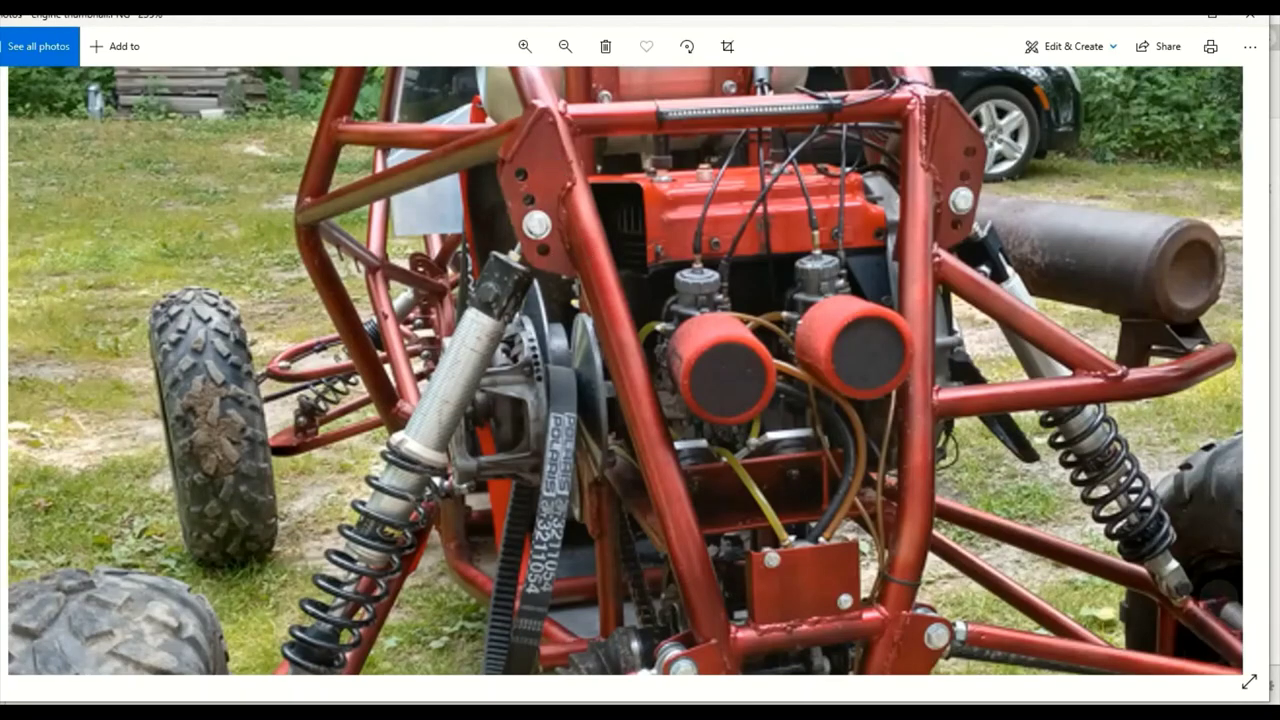
Step: Start a new sketch on the plate's large face, seen from below
left_click(763, 655)
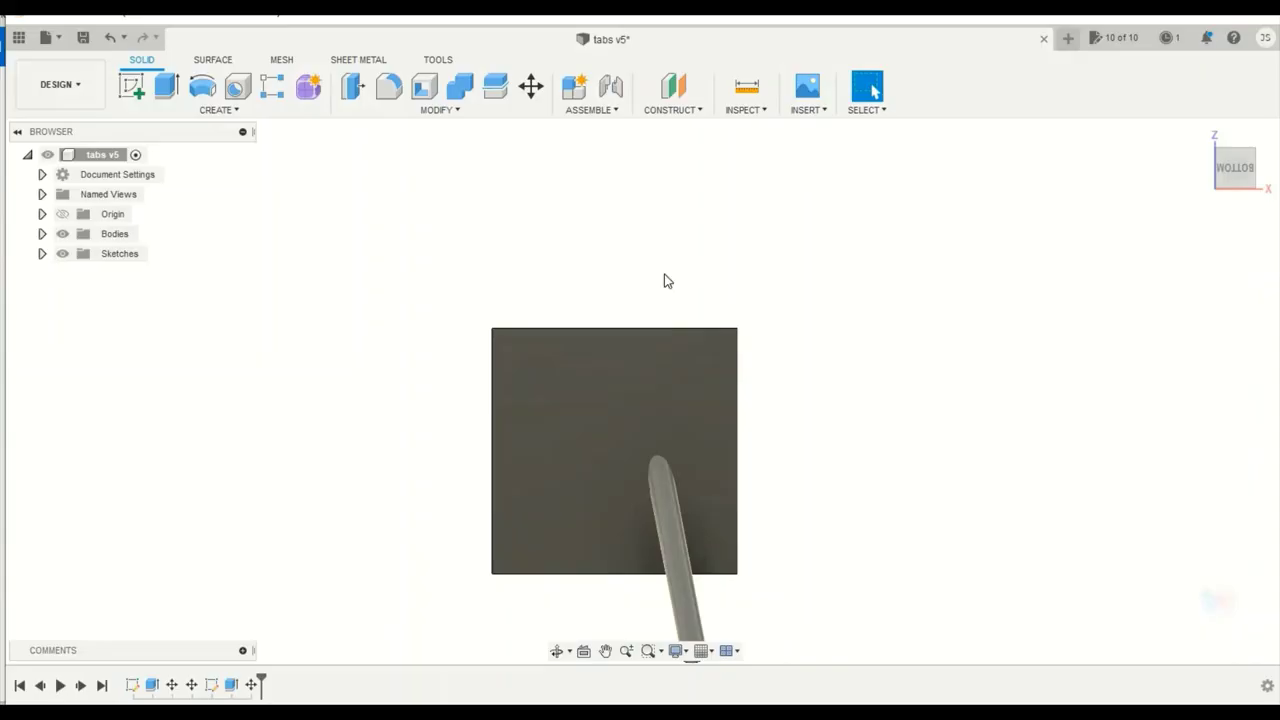
left_click(131, 85)
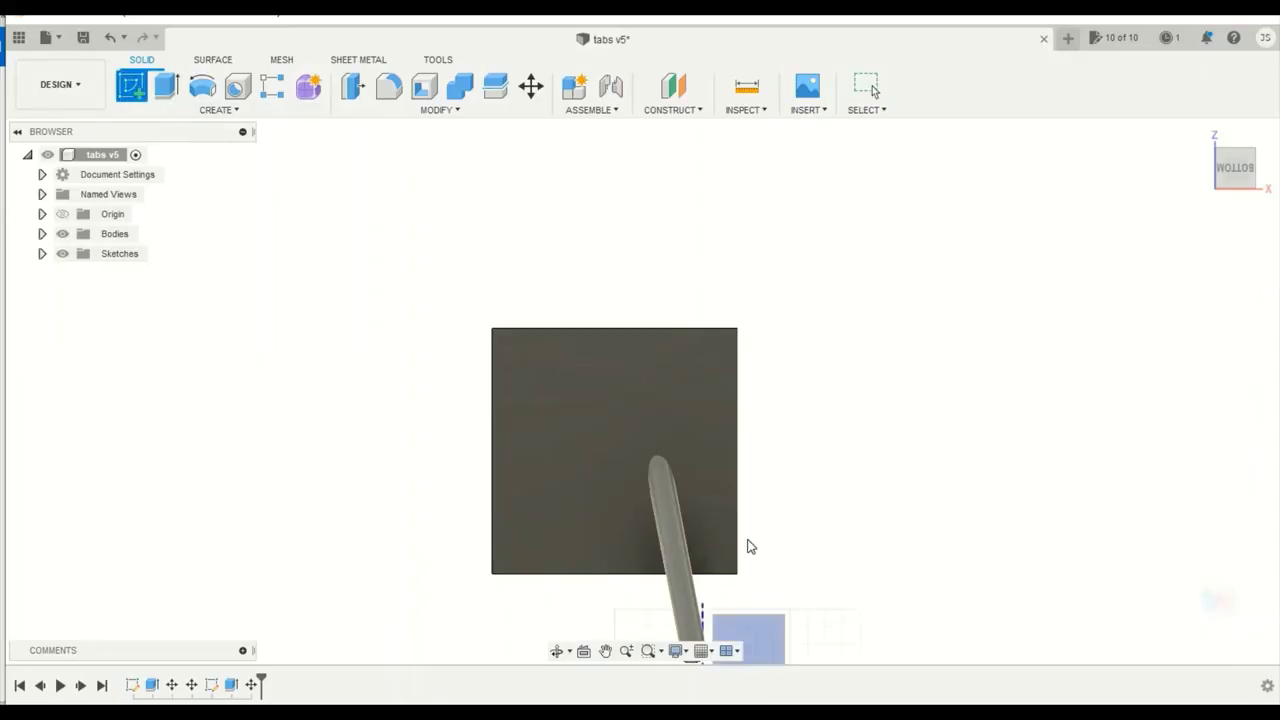
left_click(613, 488)
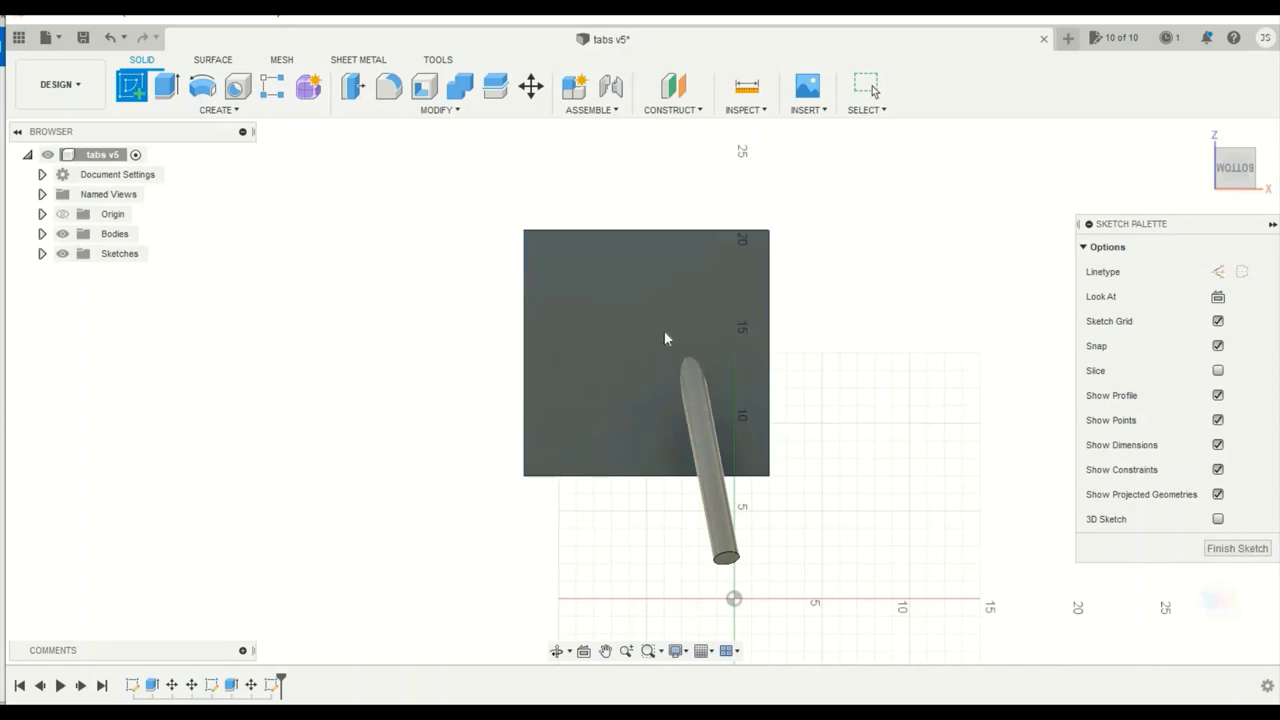
Step: Draw a 15 in line at 79.2 degrees from the horizontal, running down the plate beside the tube
scroll(667, 333, "up", 2)
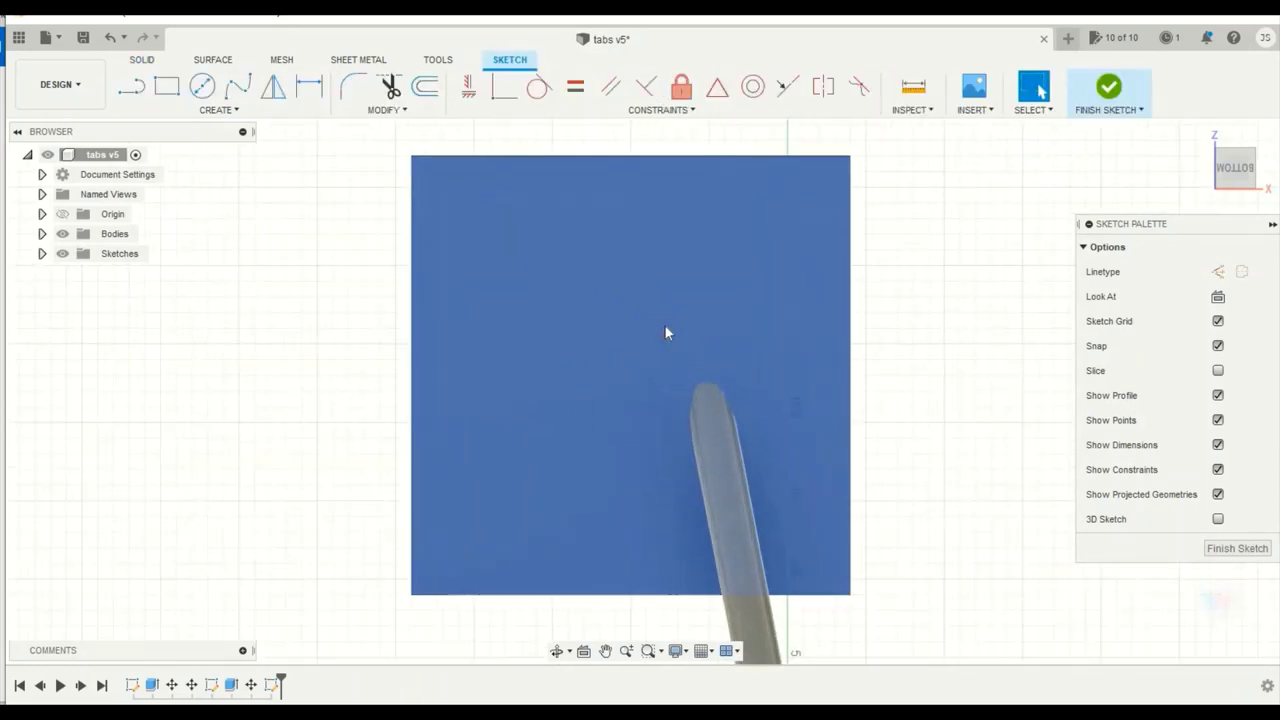
scroll(667, 333, "up", 1)
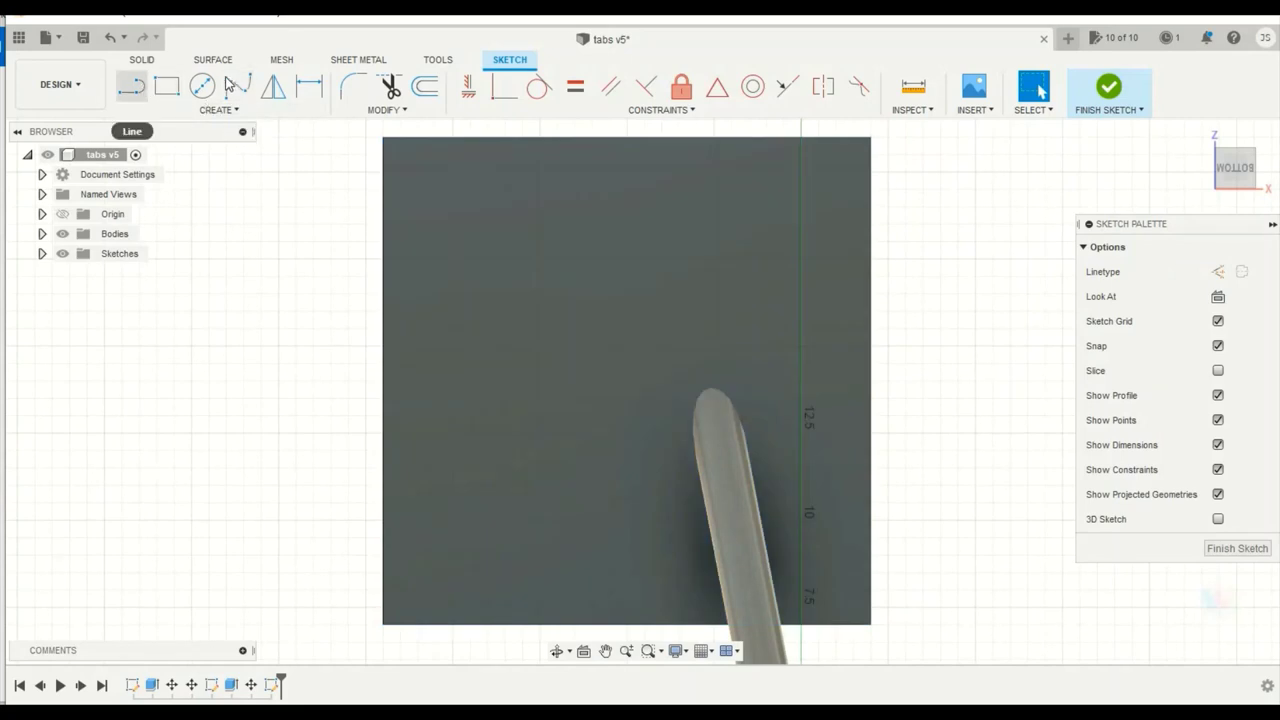
left_click(133, 87)
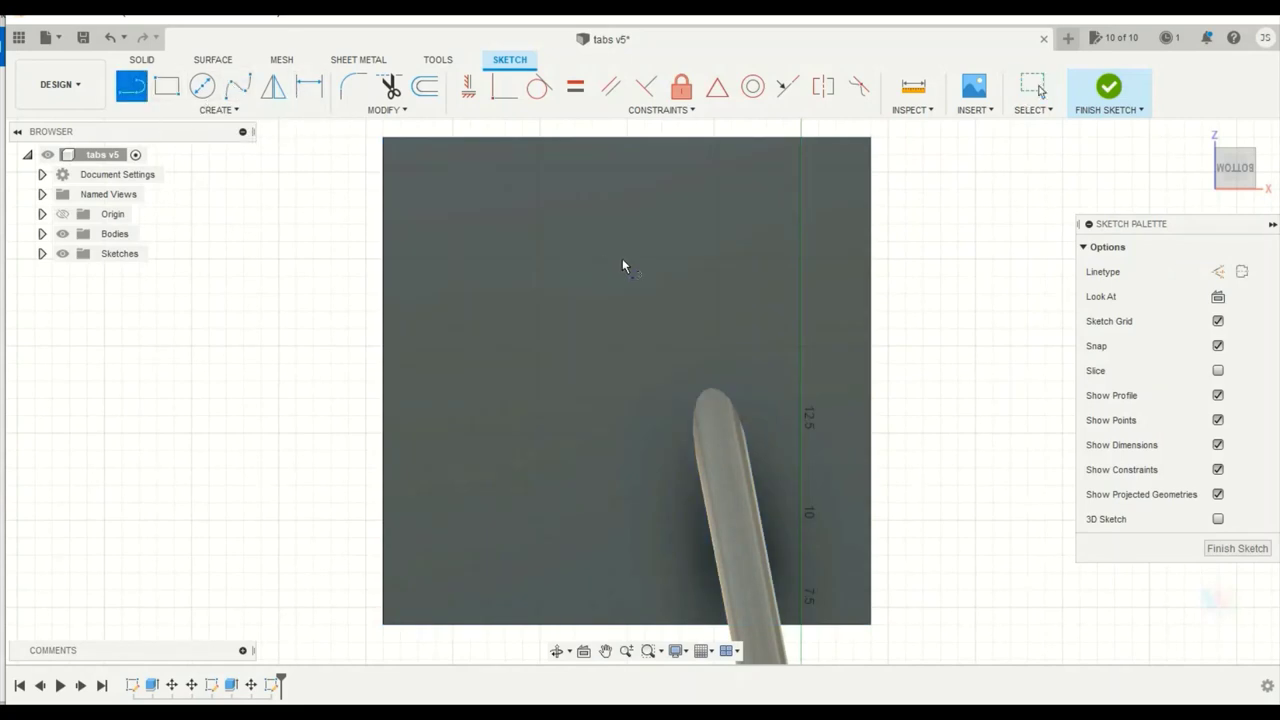
left_click(583, 158)
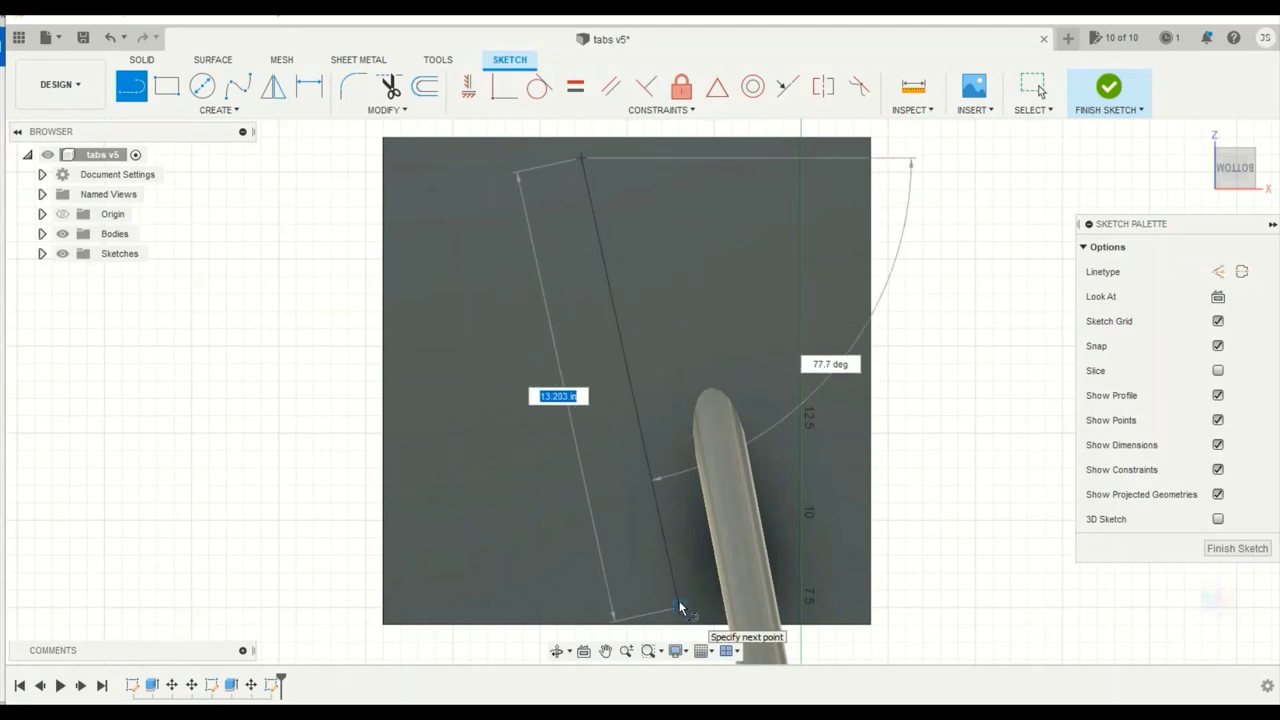
type("10")
key("Tab")
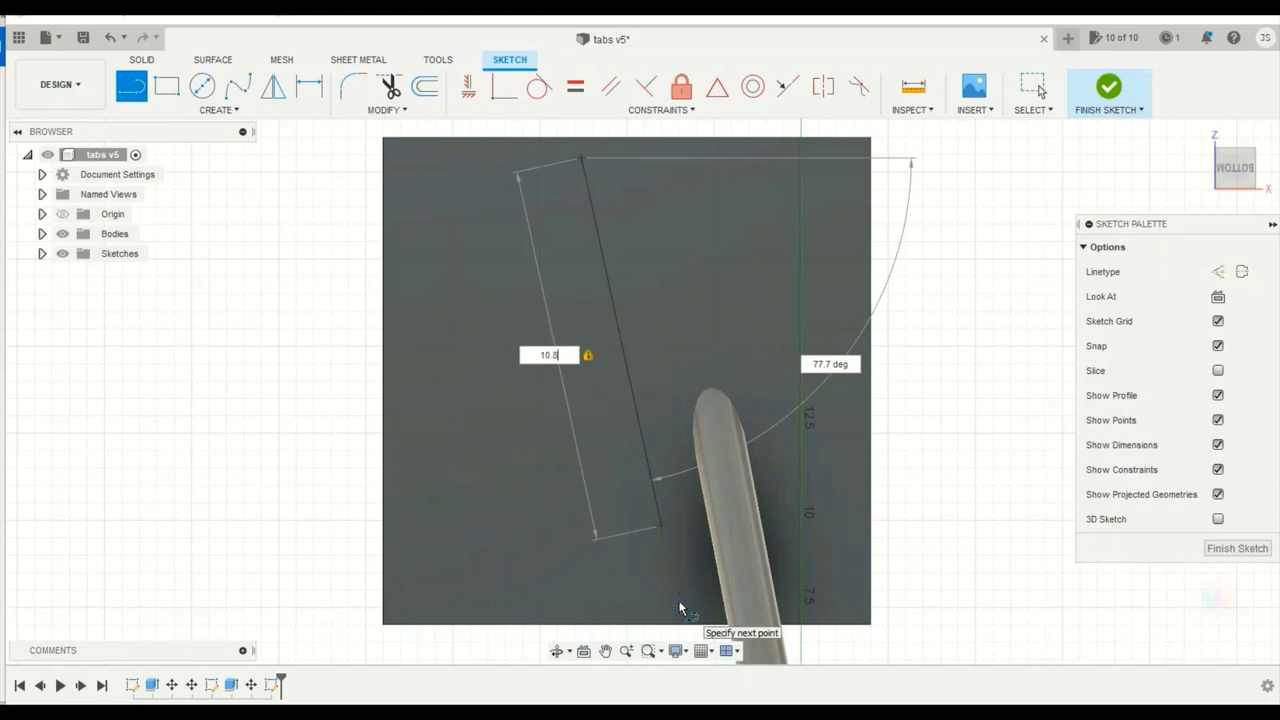
key("Tab")
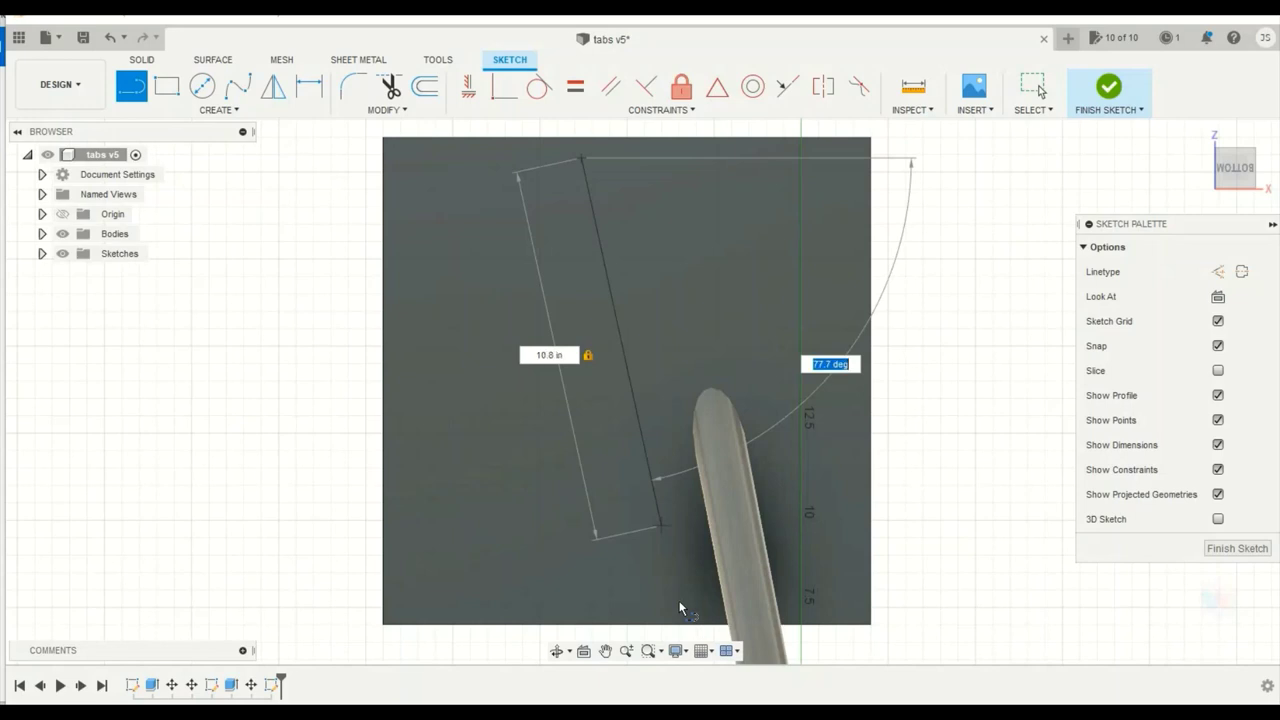
type("89.2")
key("Tab")
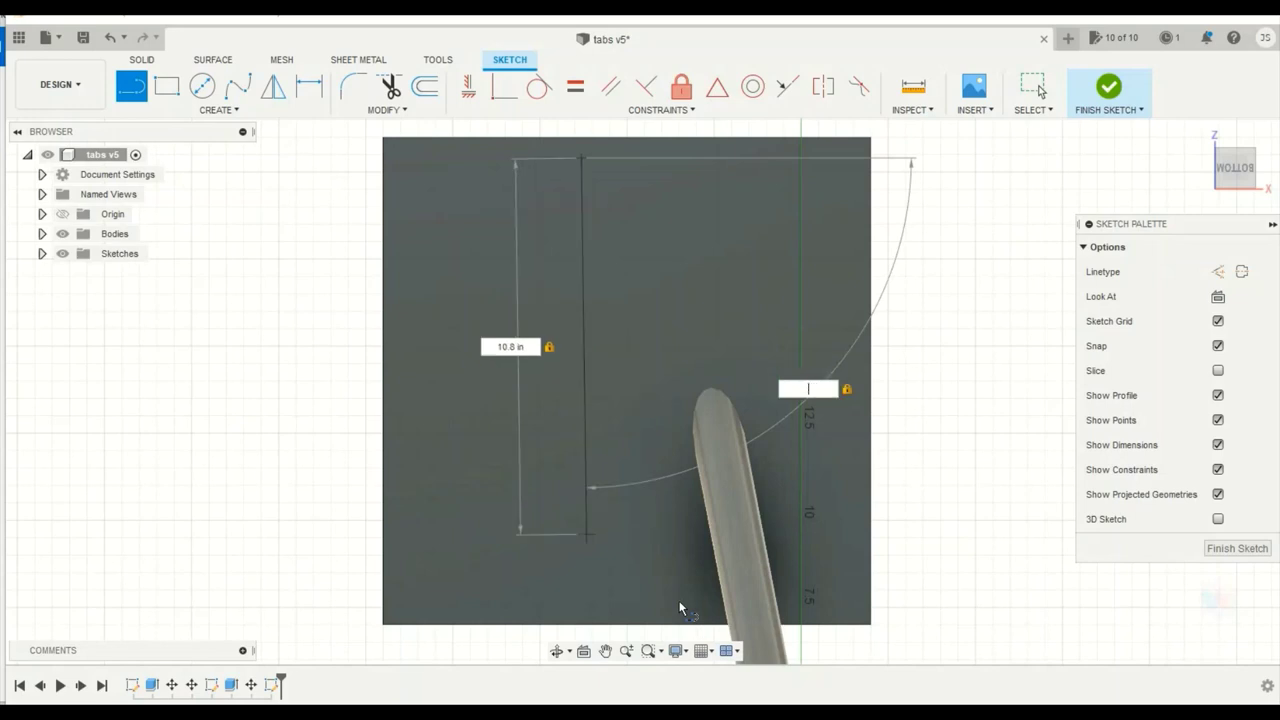
key("Tab")
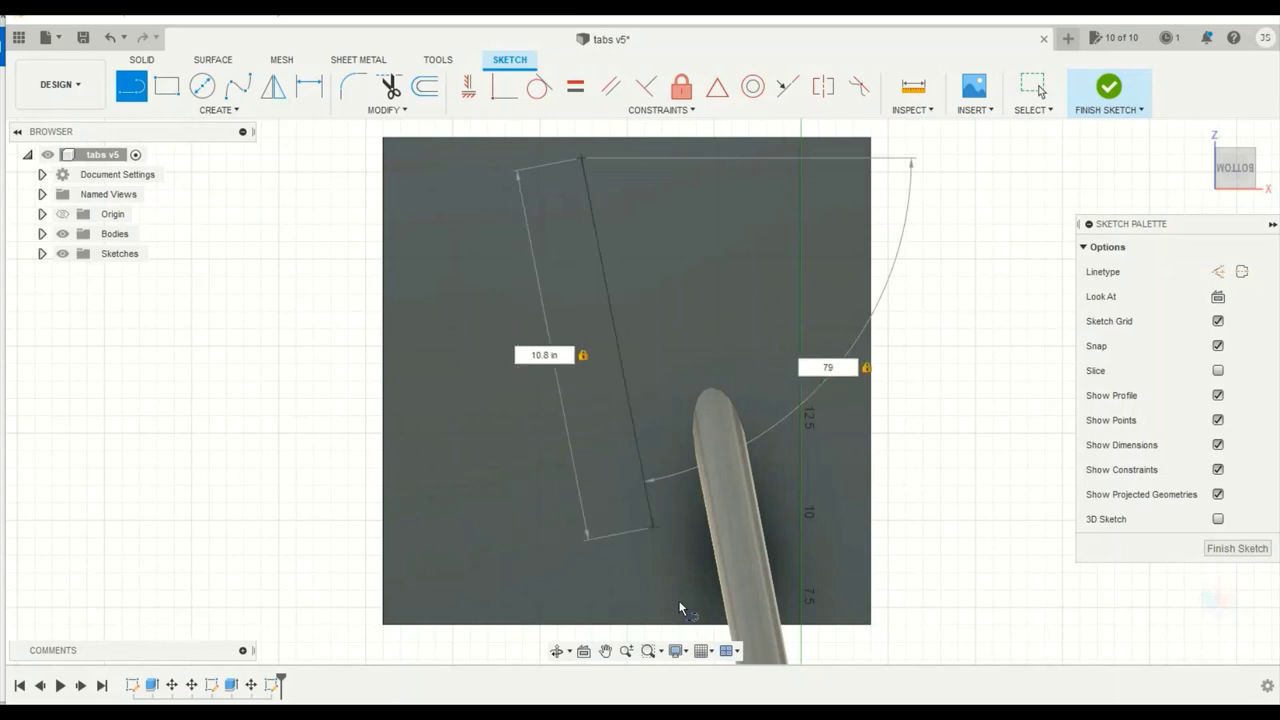
key("Tab")
type("15")
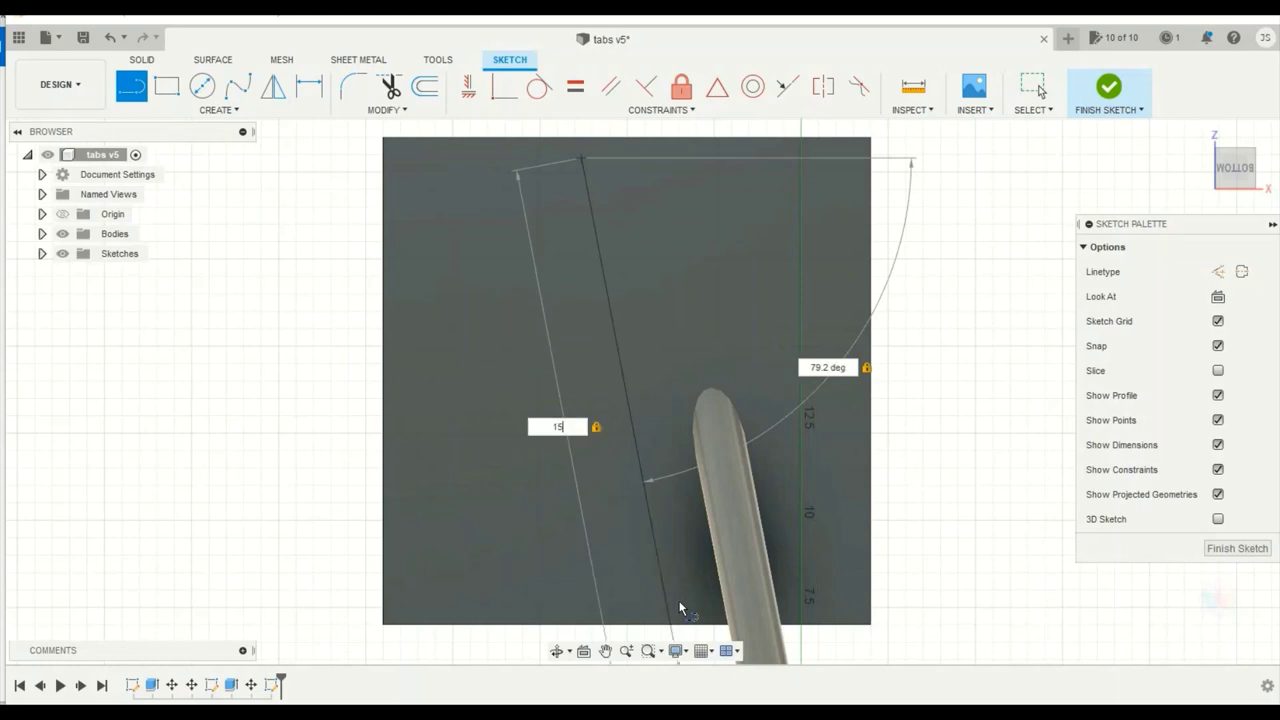
key("Return")
key("Escape")
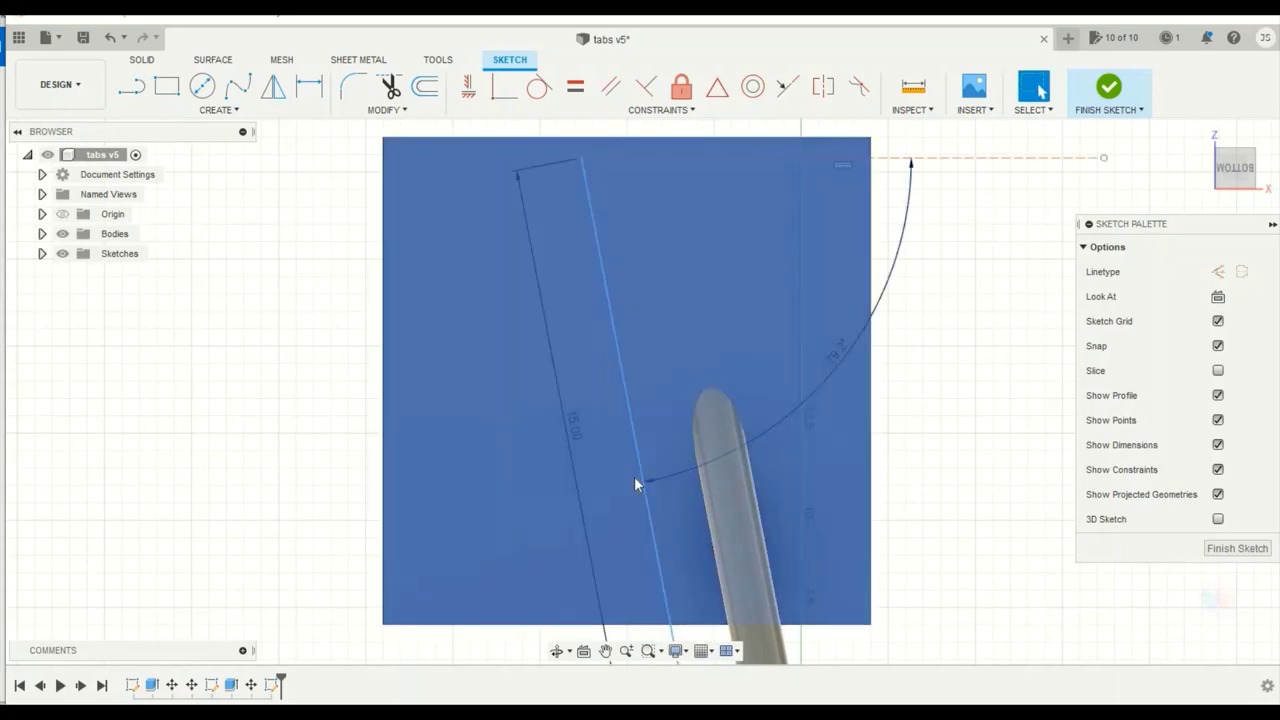
Step: Shift the angled line up so its upper end meets the plate's upper edge
left_click(645, 479)
mouse_move(612, 430)
left_mouse_down()
mouse_move(621, 396)
mouse_move(664, 482)
mouse_move(568, 476)
mouse_move(563, 462)
mouse_move(629, 450)
mouse_move(672, 462)
mouse_move(629, 449)
mouse_move(637, 457)
left_mouse_up()
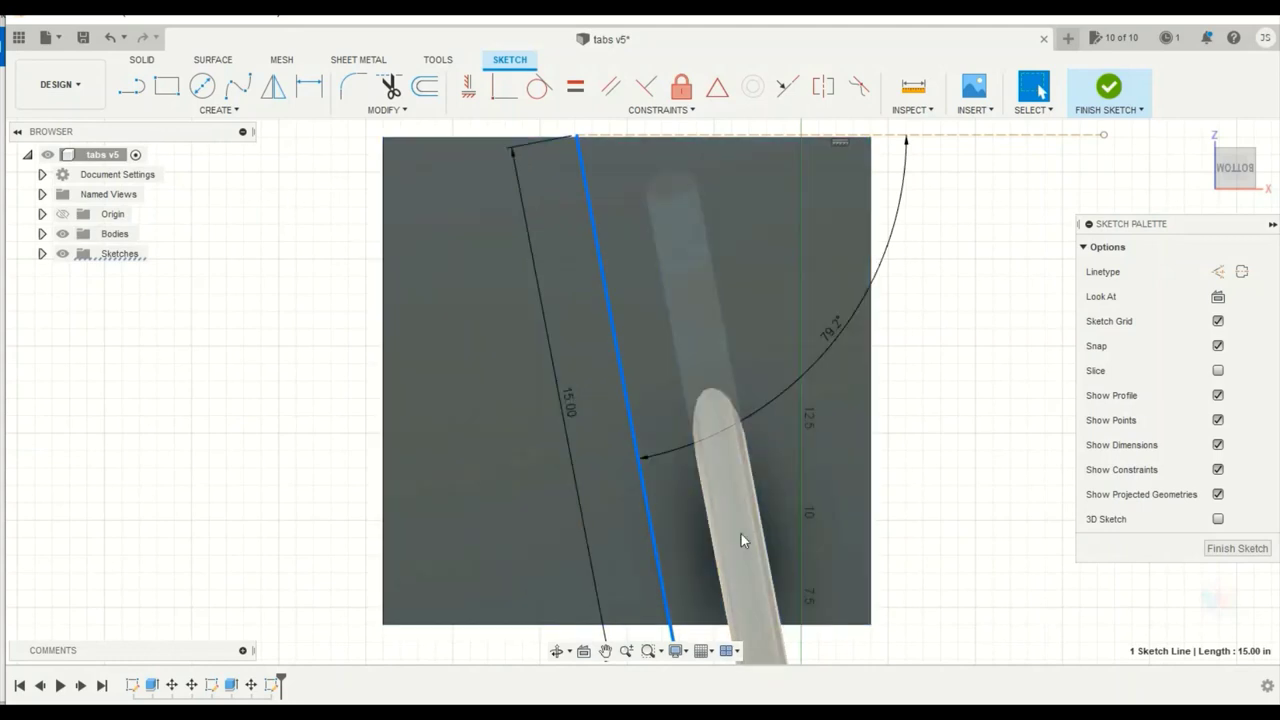
Step: Project the tube's outer face into the plate sketch to get its end outline as reference geometry
scroll(738, 531, "up", 3)
scroll(732, 525, "down", 4)
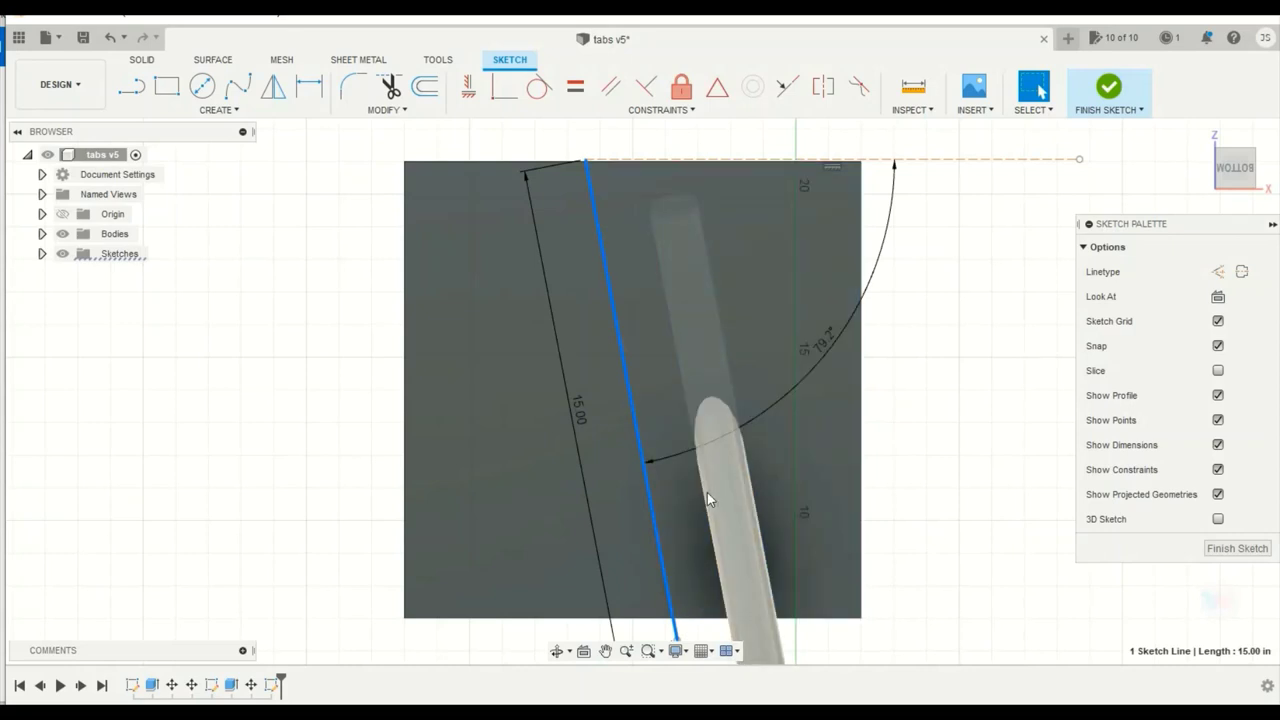
key("p")
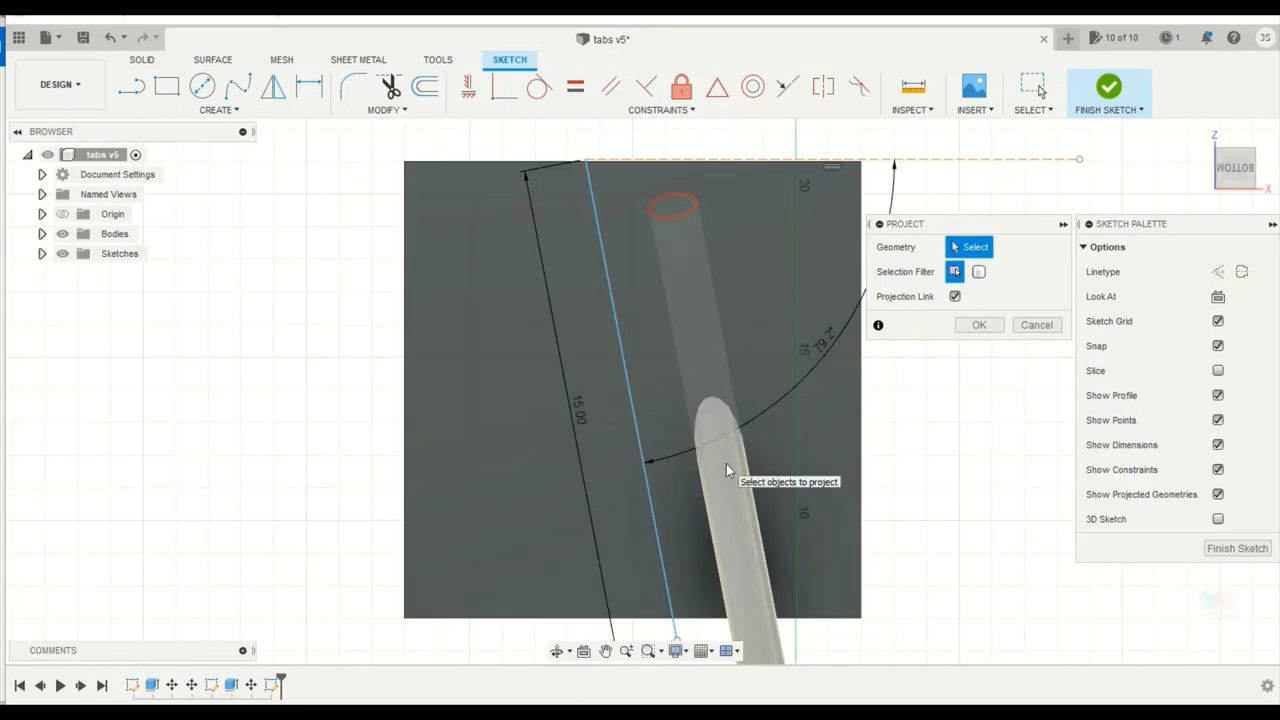
left_click(723, 461)
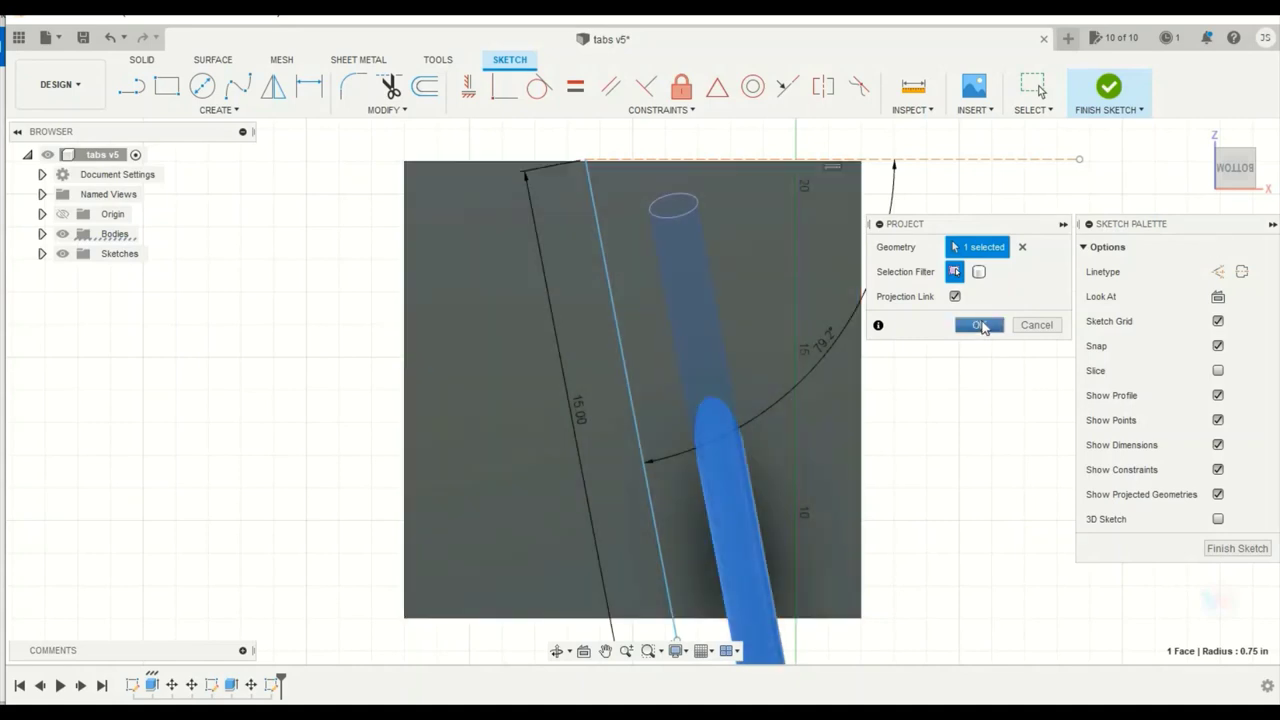
left_click(979, 324)
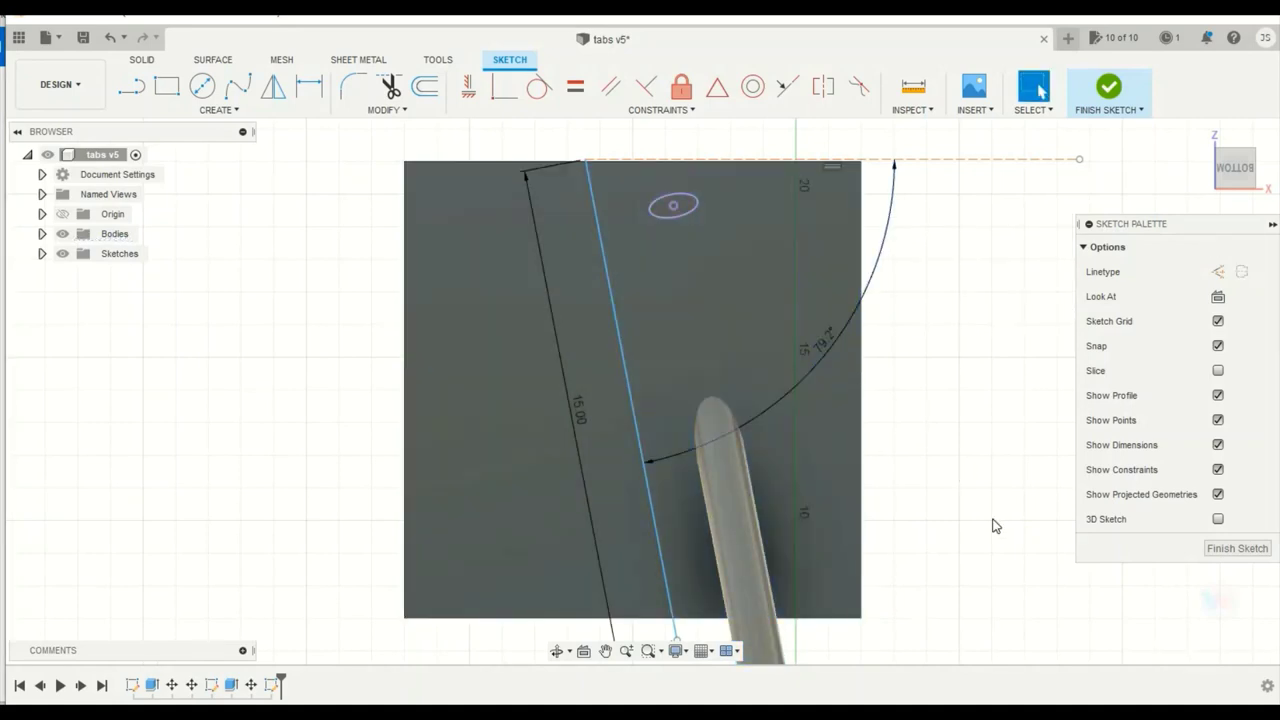
Step: Shift the 15 in angled line sideways on the plate so it sits closer to the tube
scroll(997, 523, "up", 2)
scroll(991, 520, "down", 3)
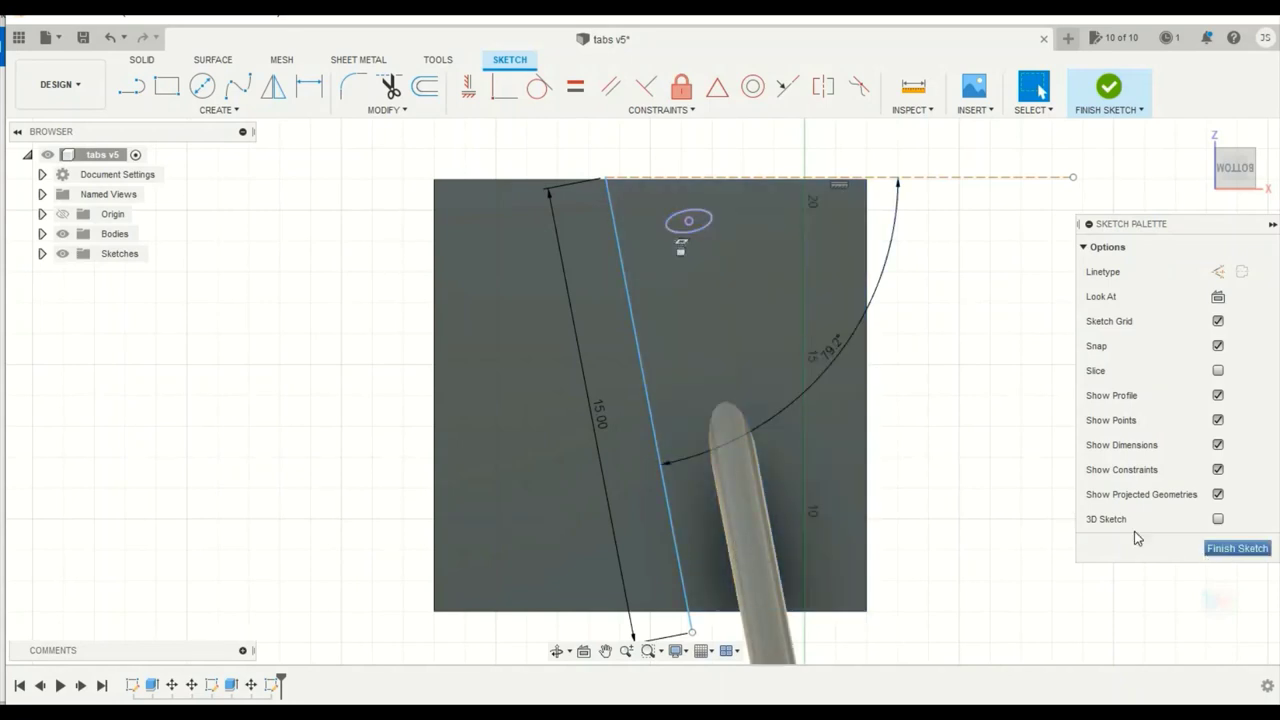
mouse_move(661, 470)
left_mouse_down()
mouse_move(691, 465)
mouse_move(655, 482)
mouse_move(674, 467)
left_mouse_up()
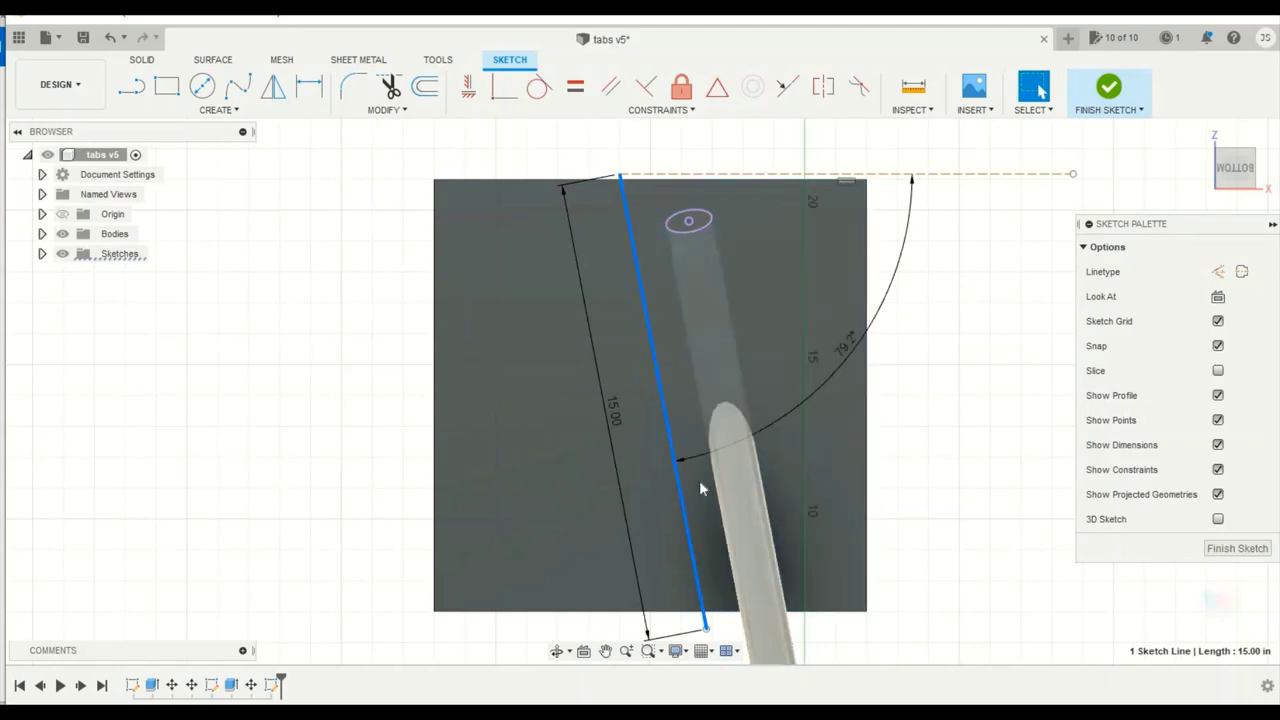
left_click_drag(674, 489, 673, 500)
Step: Draw a 0.5 in diameter circle centred on the angled line, level with the visible upper end of the tube
left_click(200, 88)
scroll(672, 410, "up", 5)
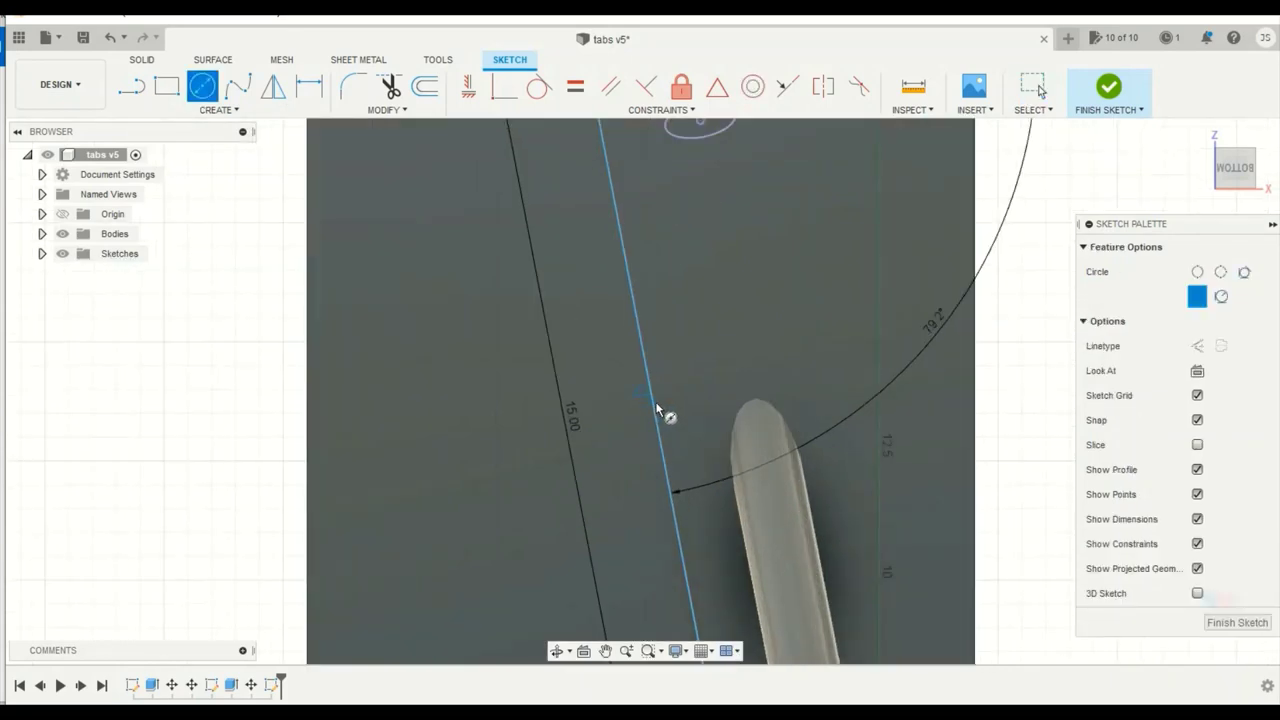
left_click(652, 403)
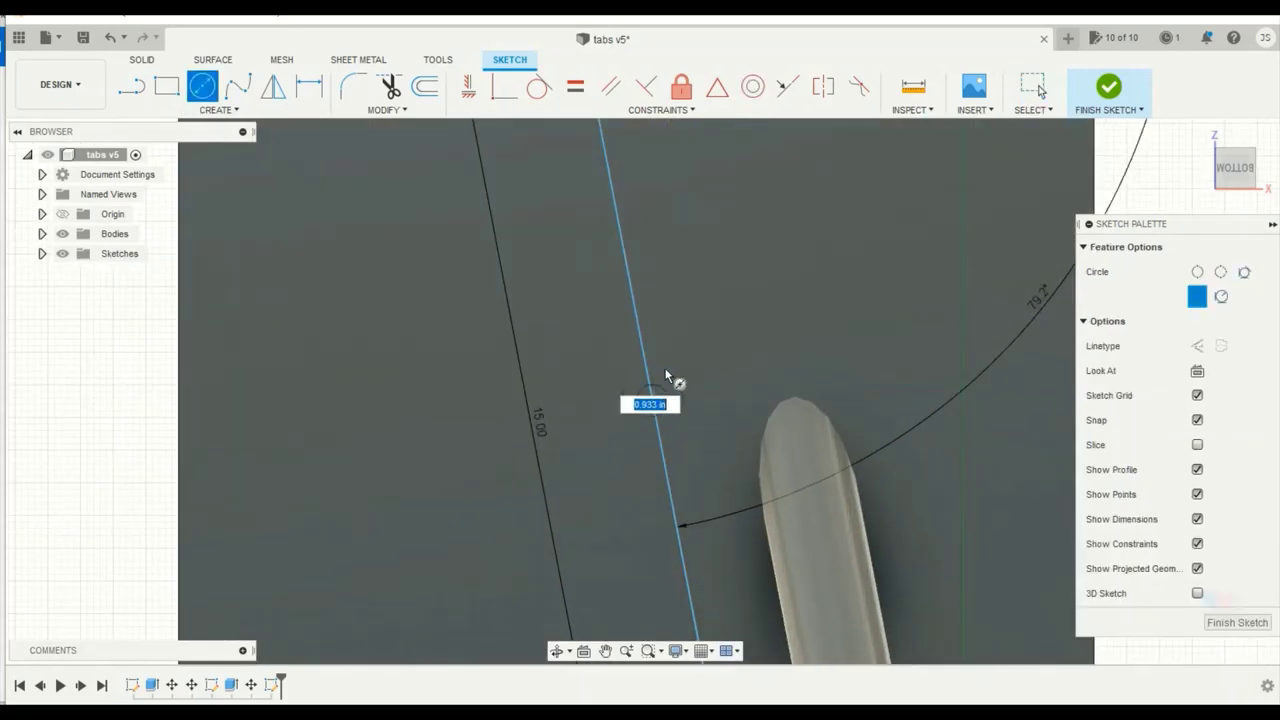
type("0.5")
key("Tab")
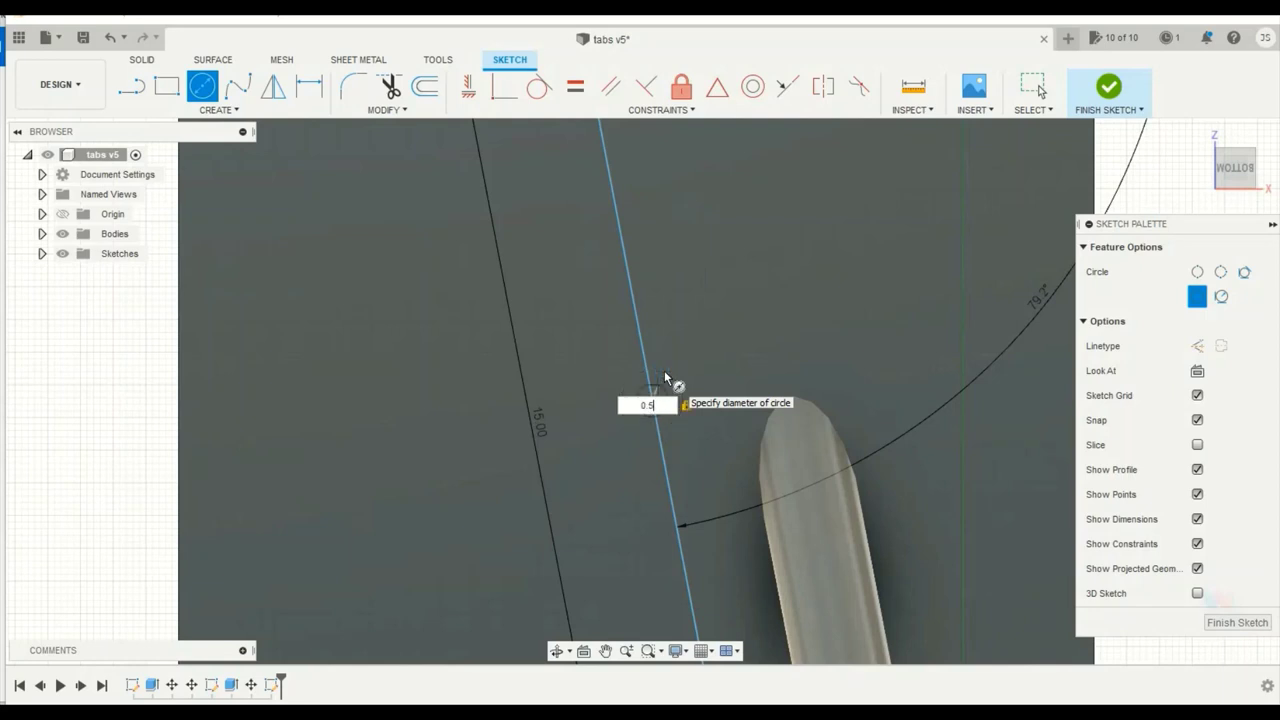
key("Return")
key("Escape")
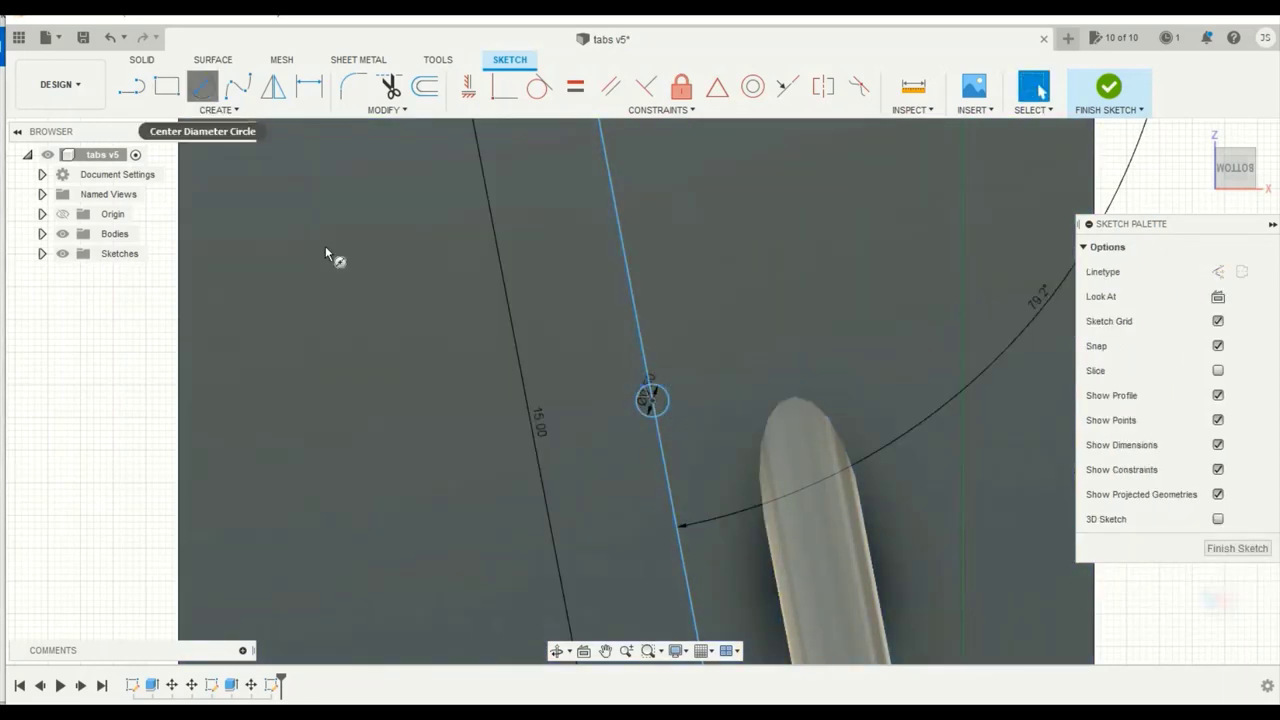
Step: Add a second 0.5 in diameter circle on the angled line, just below the first one
left_click(201, 87)
left_click(665, 454)
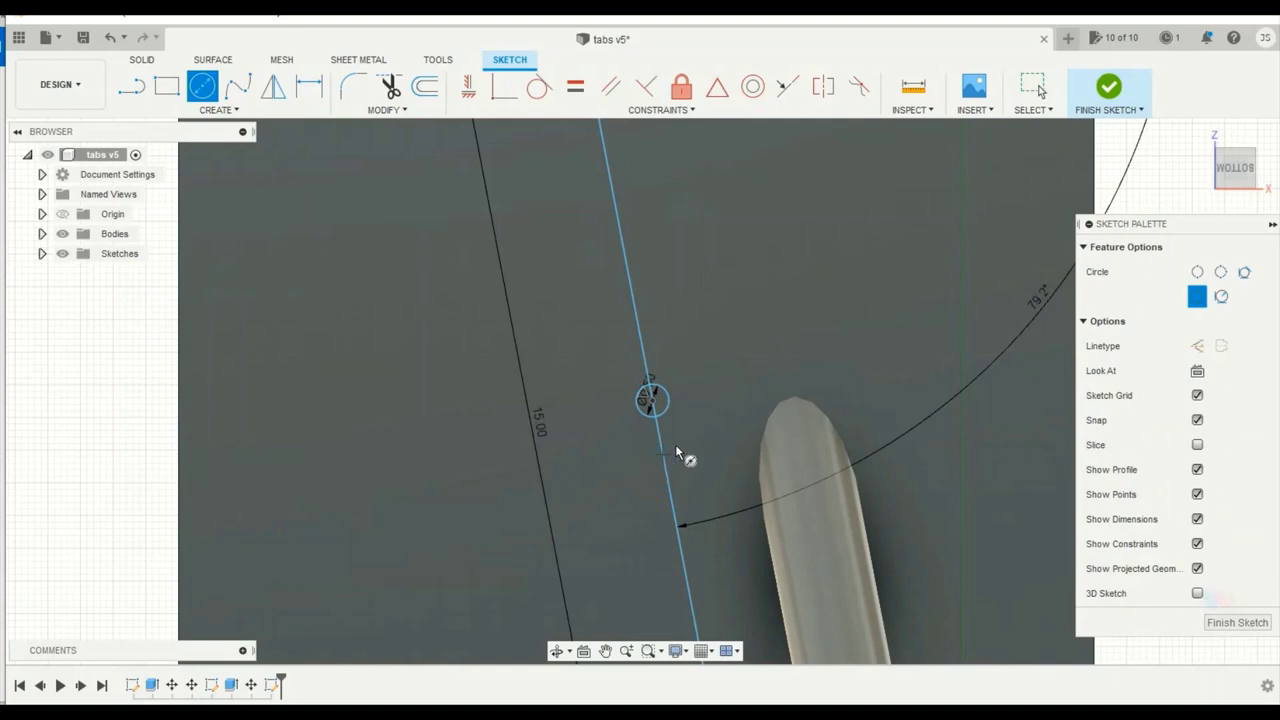
type("0")
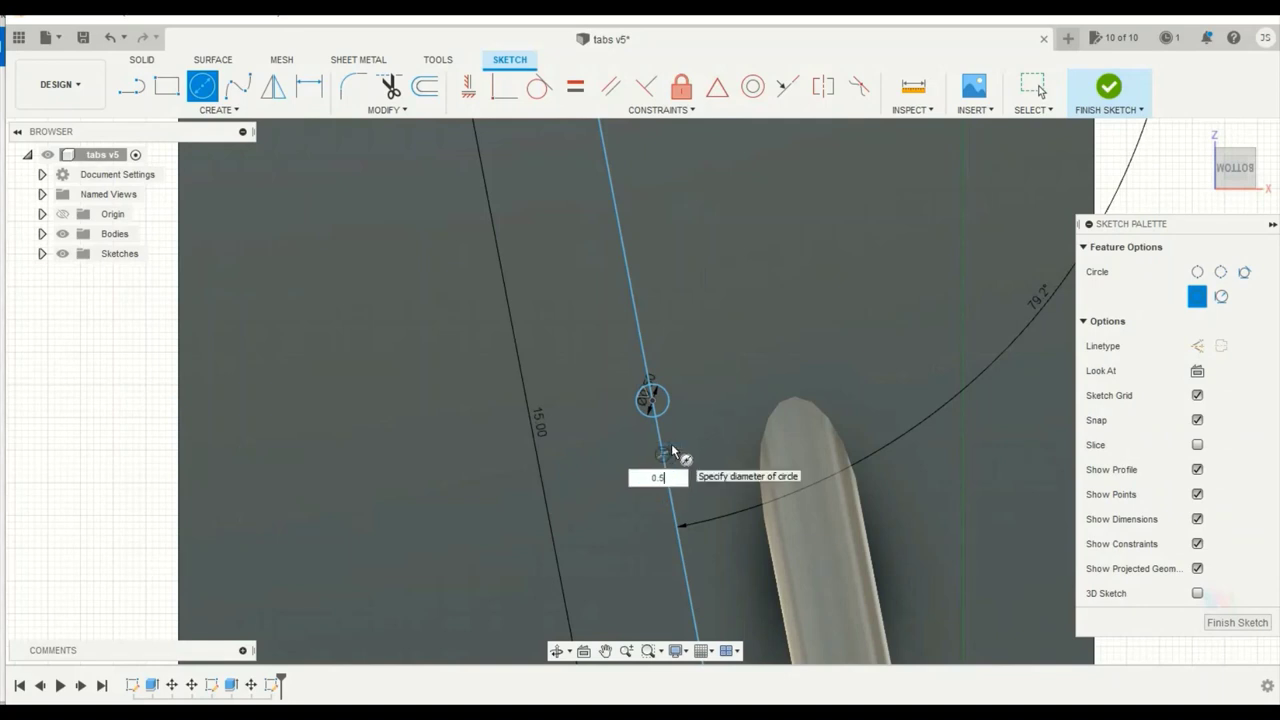
type(".5")
key("Return")
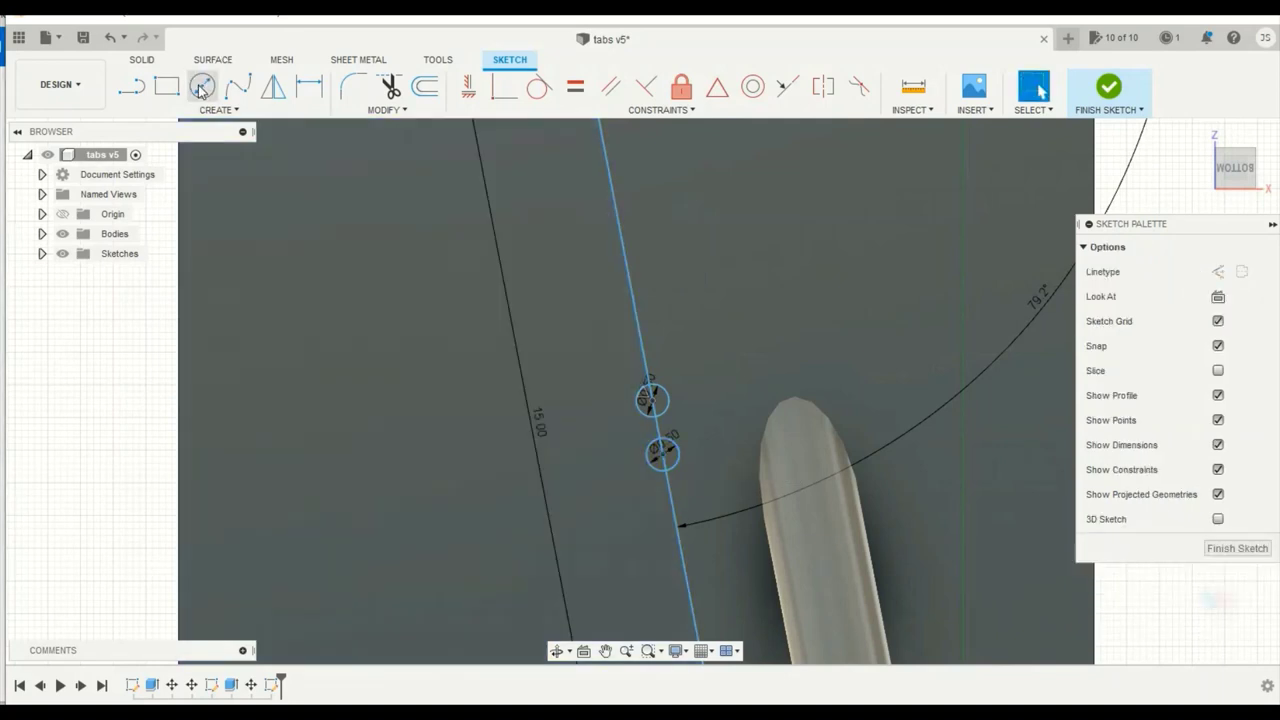
Step: Add two more 0.5 in diameter circles further down the angled line to complete a row of four
left_click(669, 508)
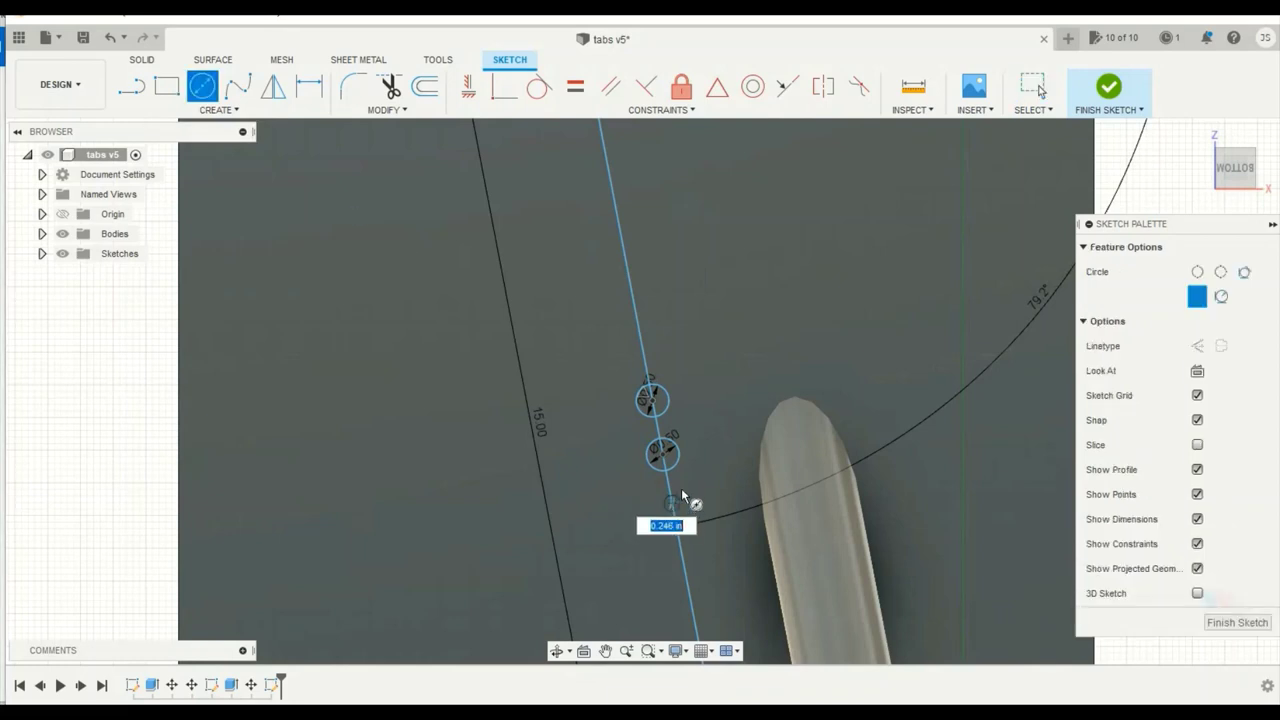
type("0.5")
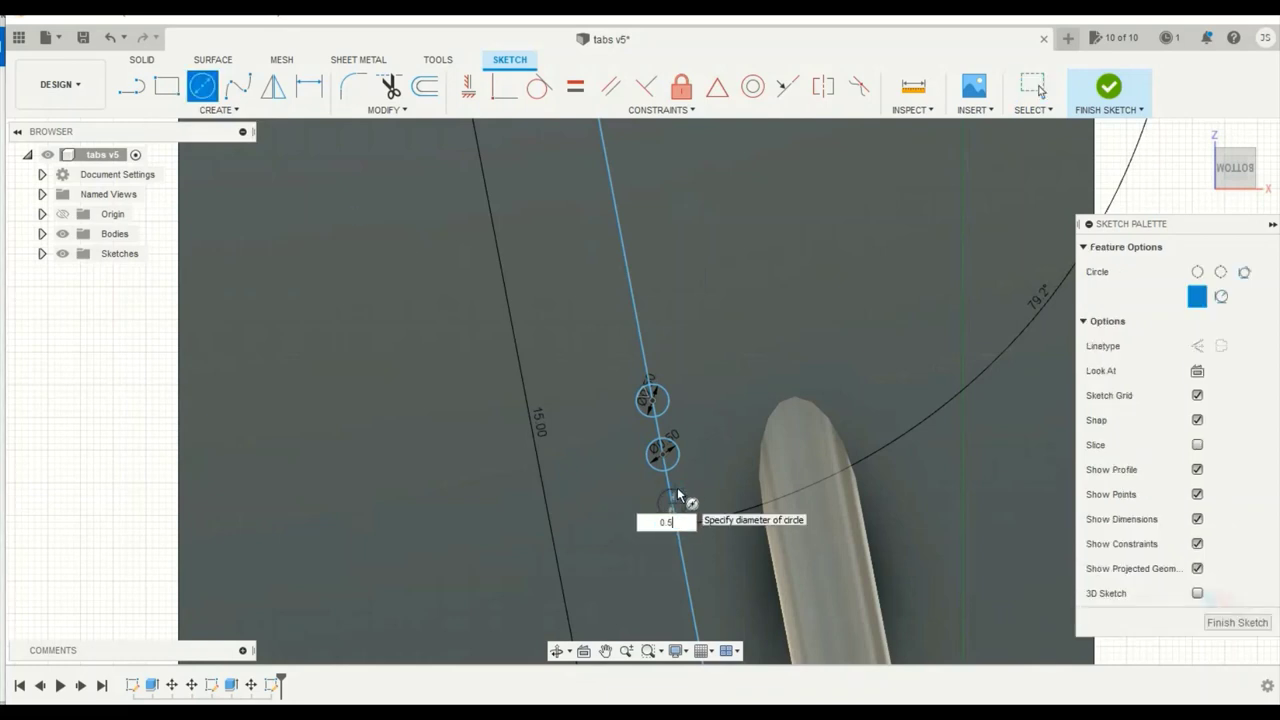
key("Return")
key("Escape")
left_click(202, 88)
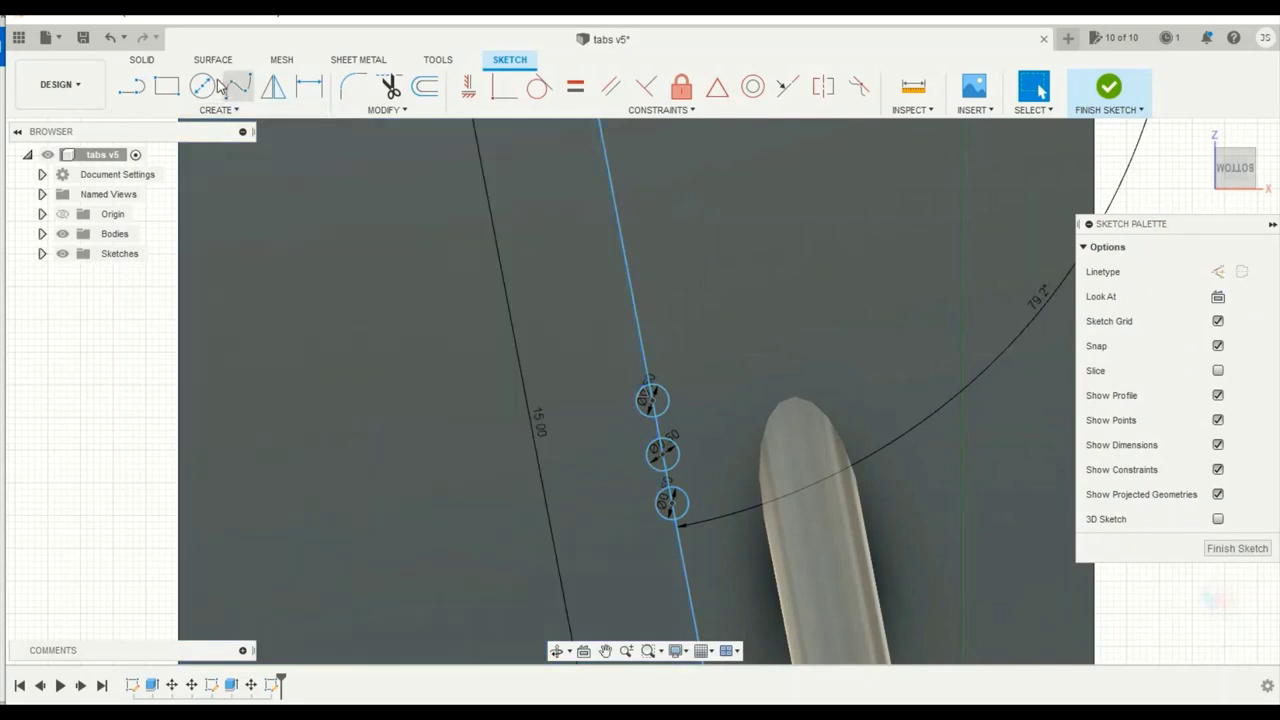
left_click(681, 554)
type(".5")
key("Return")
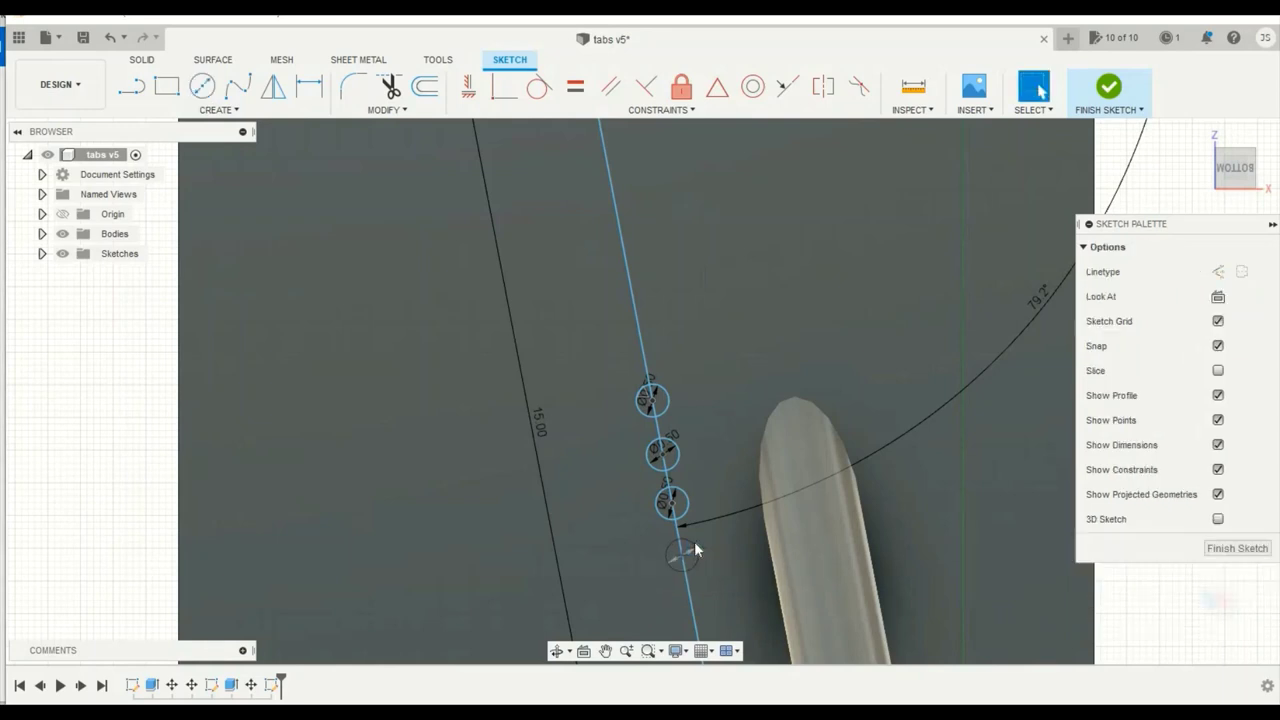
Step: Dimension the centre distance between the first and second circles as 1 in along the angled line
left_click(309, 88)
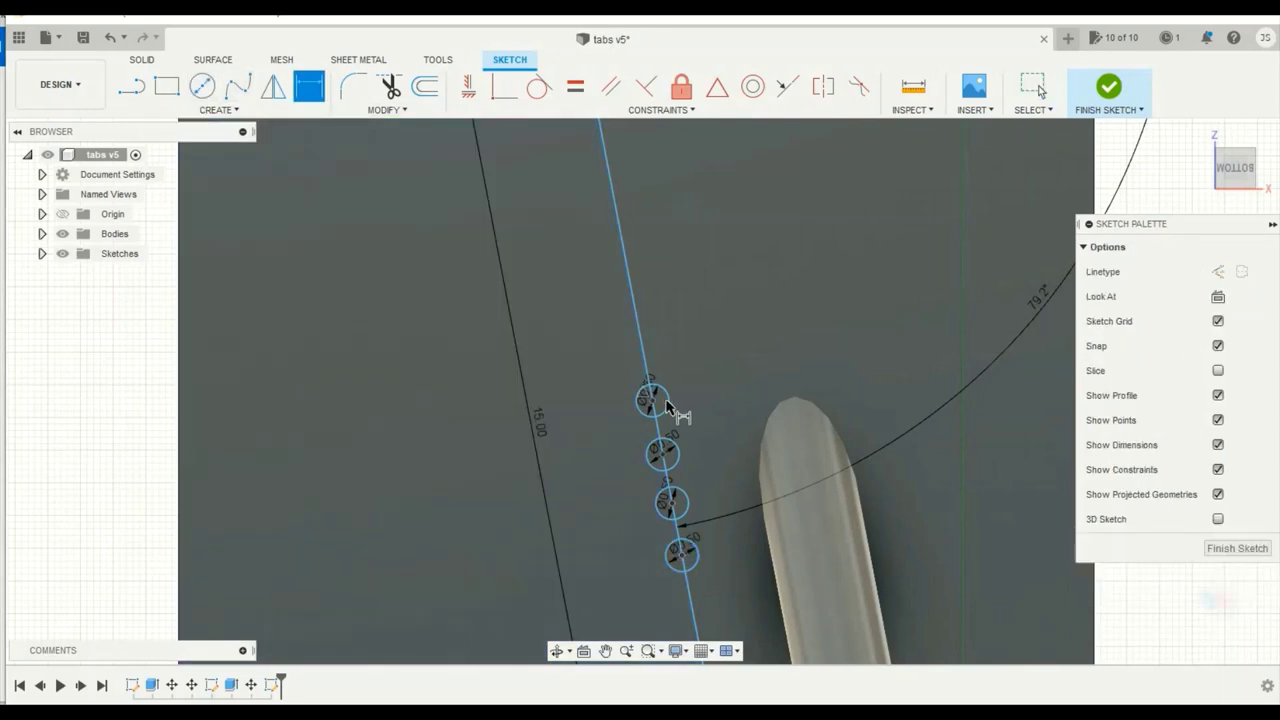
left_click(652, 400)
left_click(663, 455)
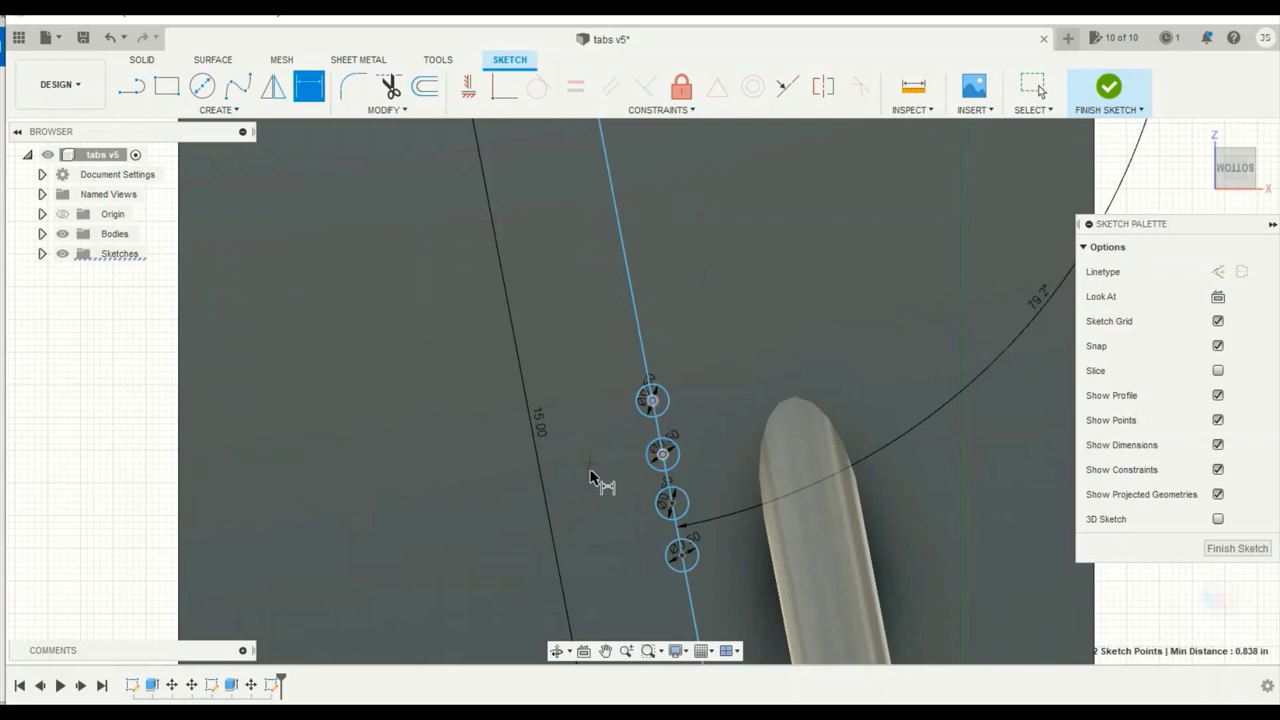
left_click(590, 470)
type("1")
key("Return")
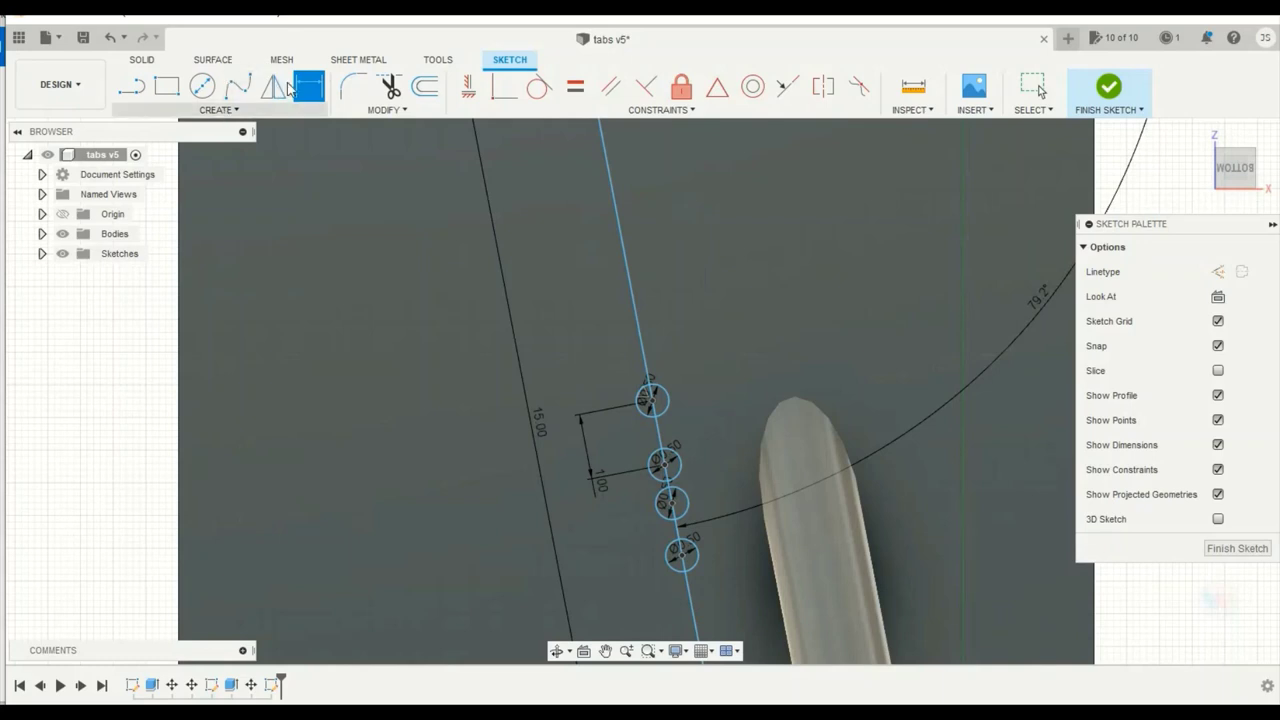
Step: Dimension the centre distance between the second and third circles, entering 10 in
left_click(665, 465)
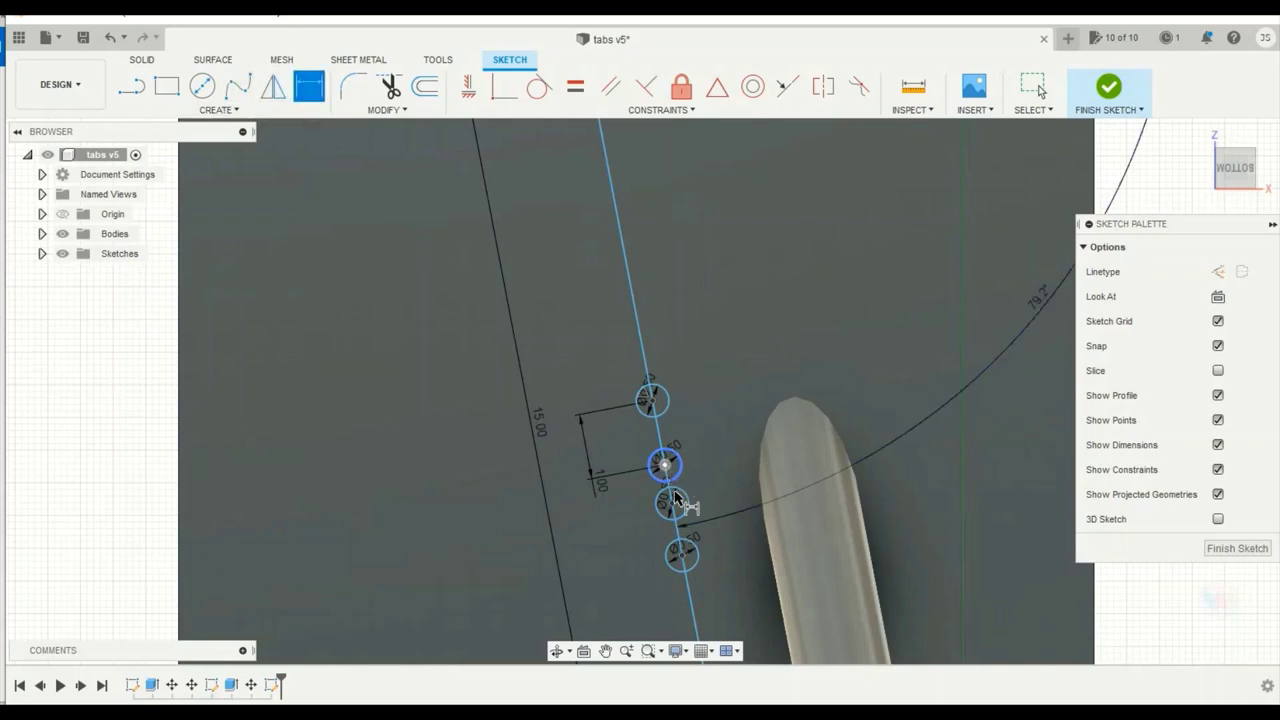
left_click(671, 503)
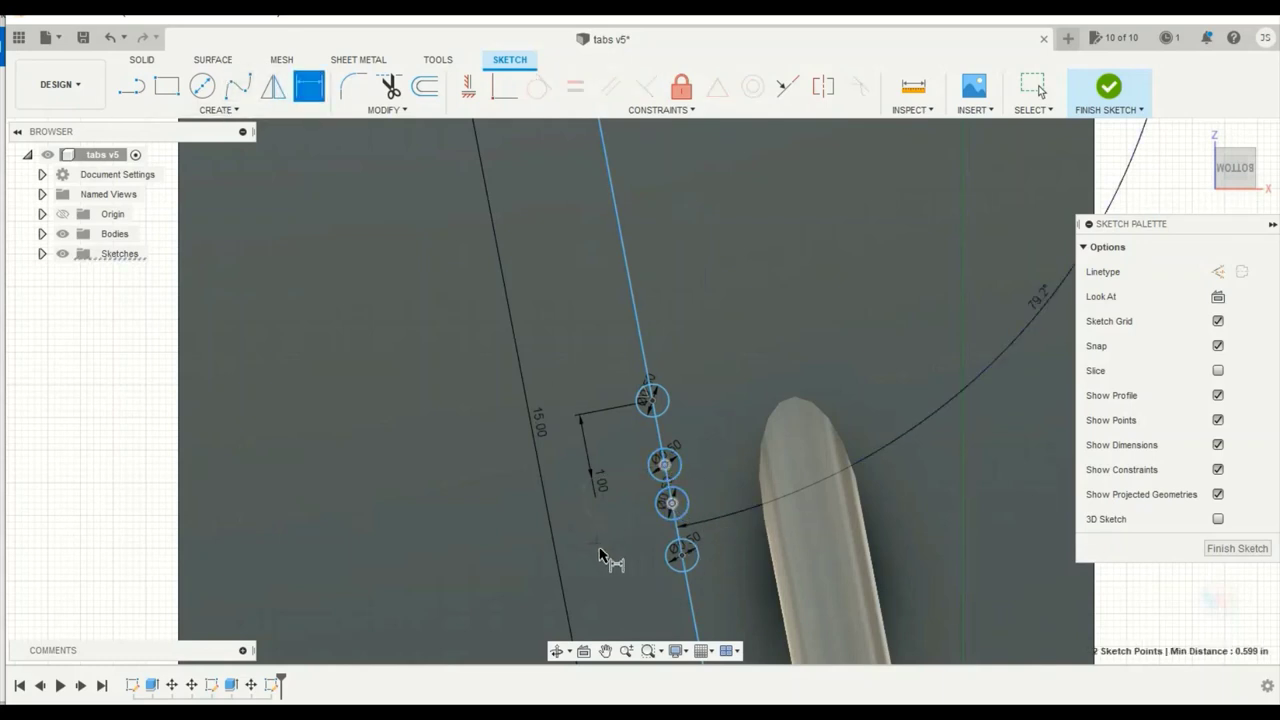
left_click(597, 547)
type("10")
key("Return")
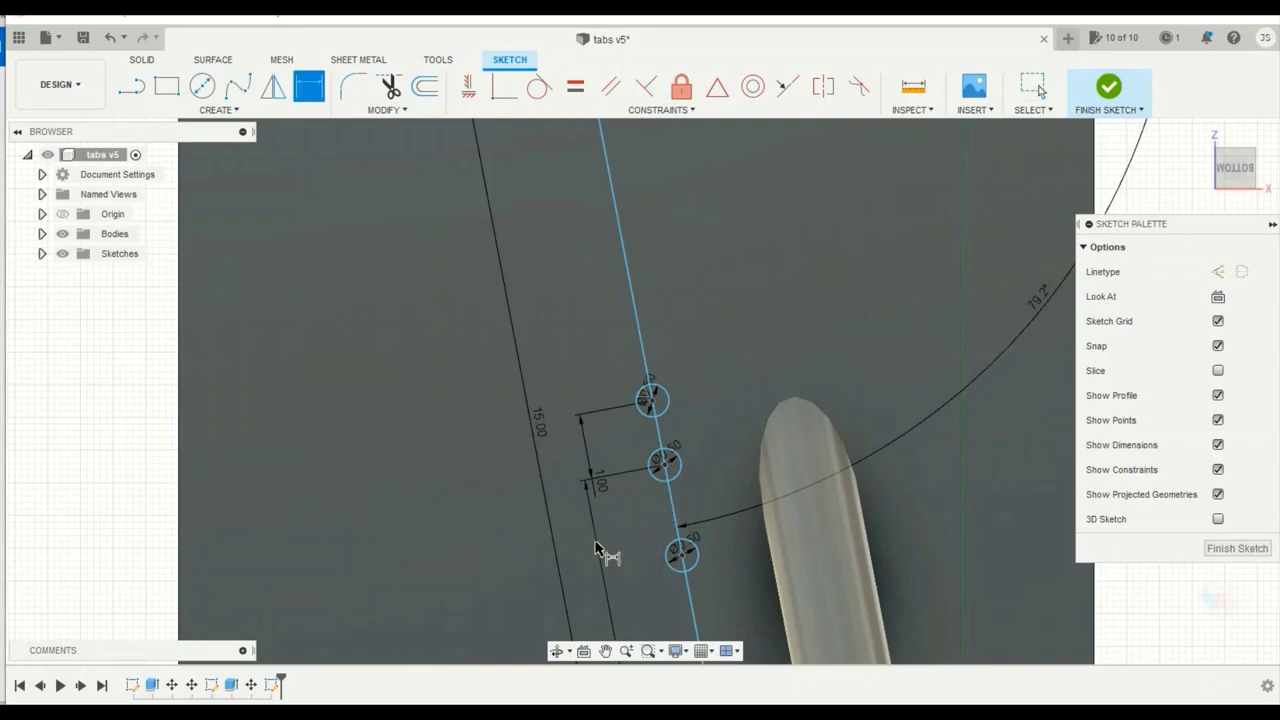
Step: Correct the spacing between the second and third circles to 1 in
scroll(630, 557, "up", 3)
scroll(630, 557, "down", 5)
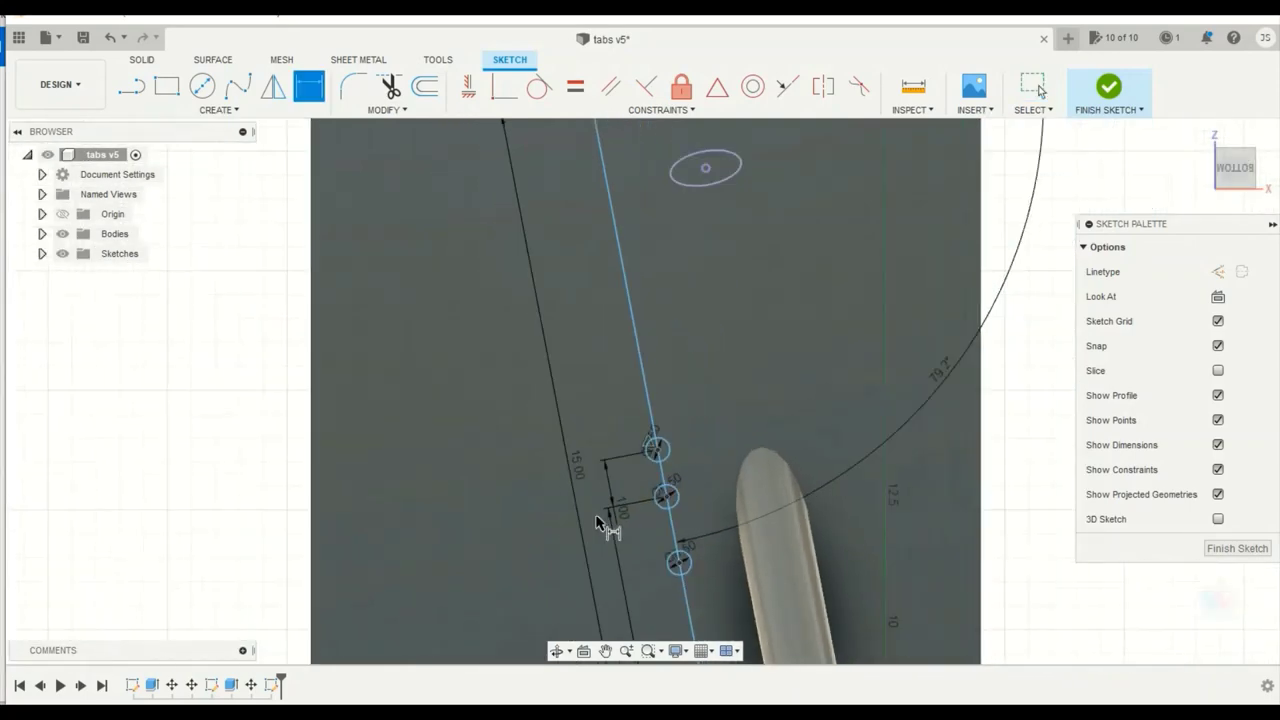
middle_click_drag(496, 514, 427, 83)
key("d")
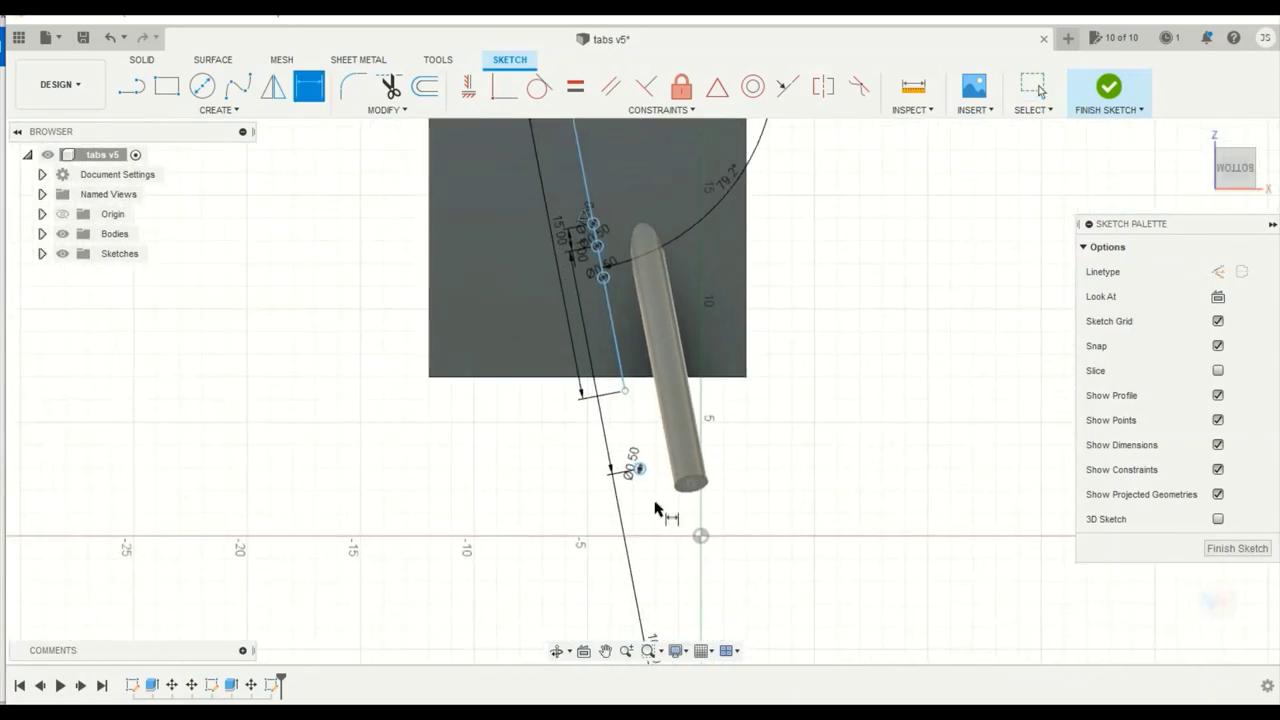
left_click(646, 629)
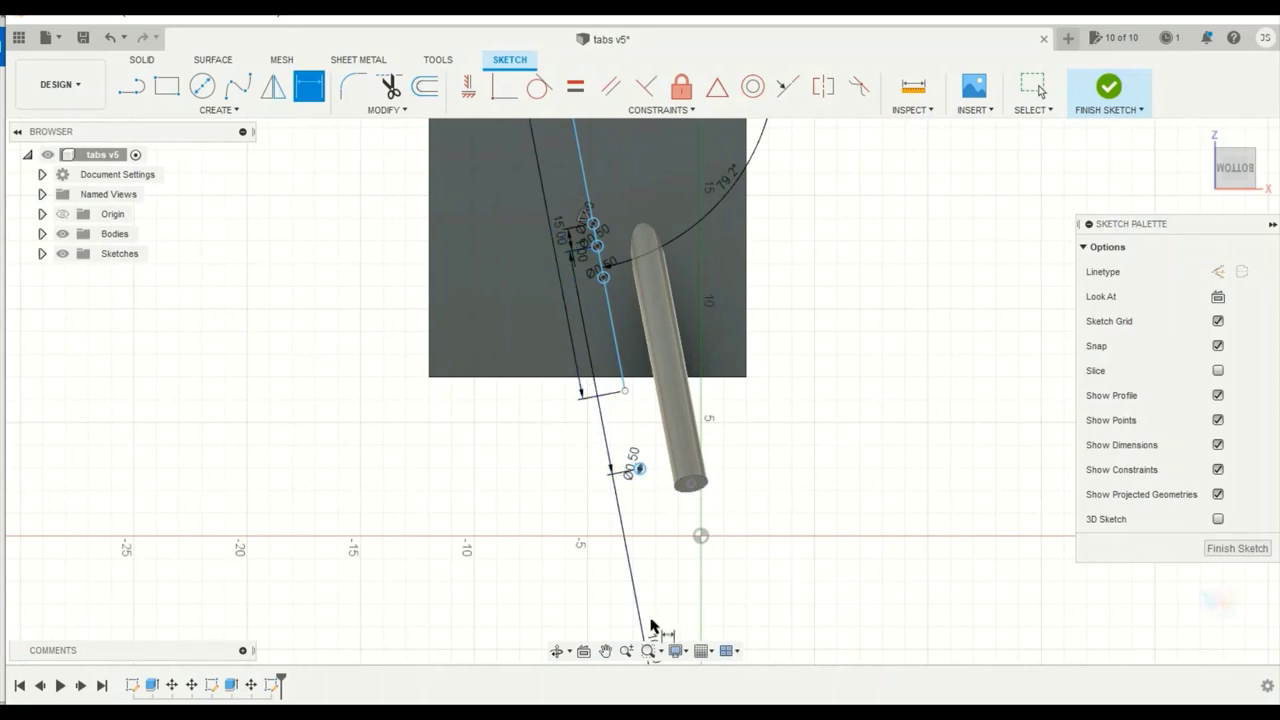
left_click(655, 643)
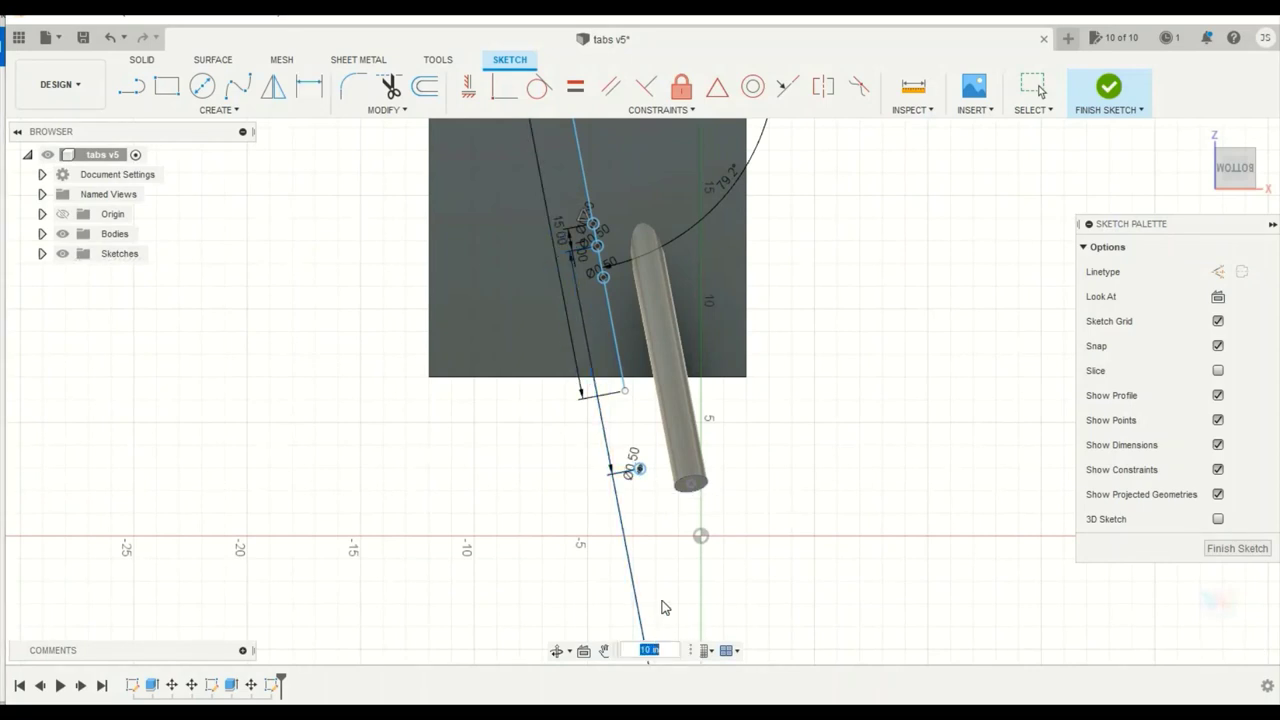
type("1")
key("Return")
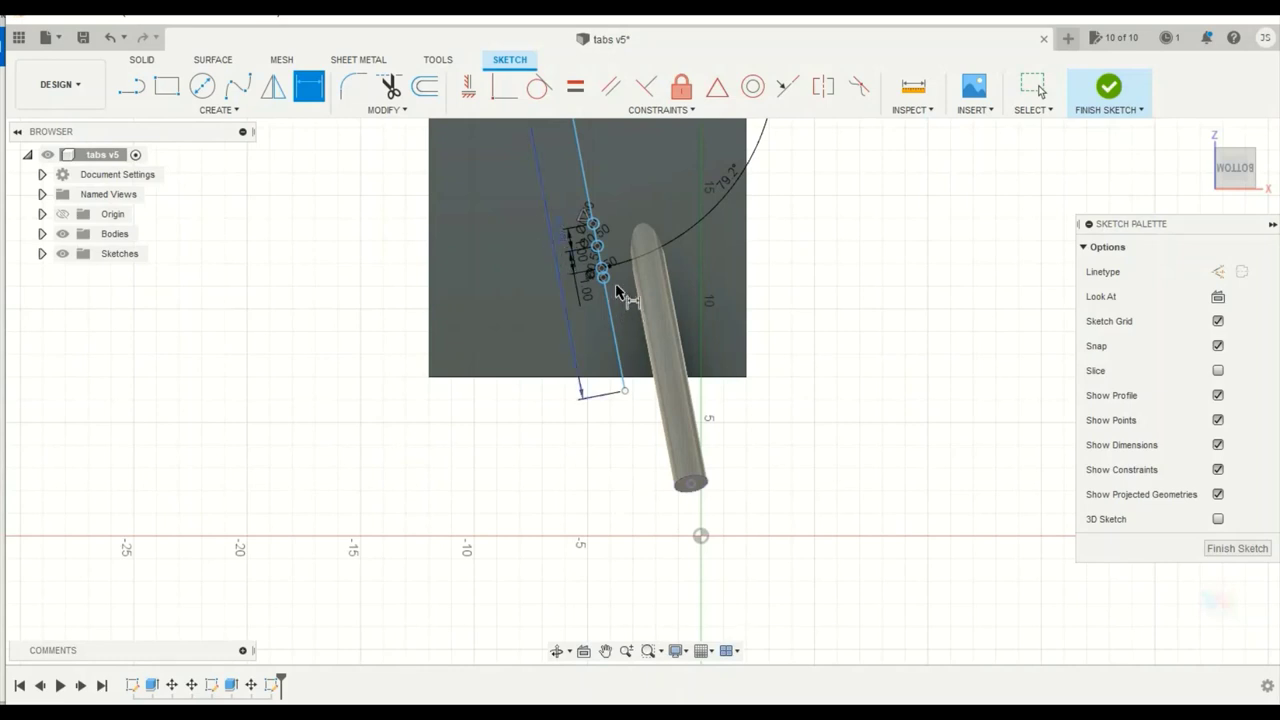
Step: Dimension the centre distance between the third and fourth circles as 1 in
scroll(580, 325, "up", 4)
middle_click_drag(629, 443, 675, 550)
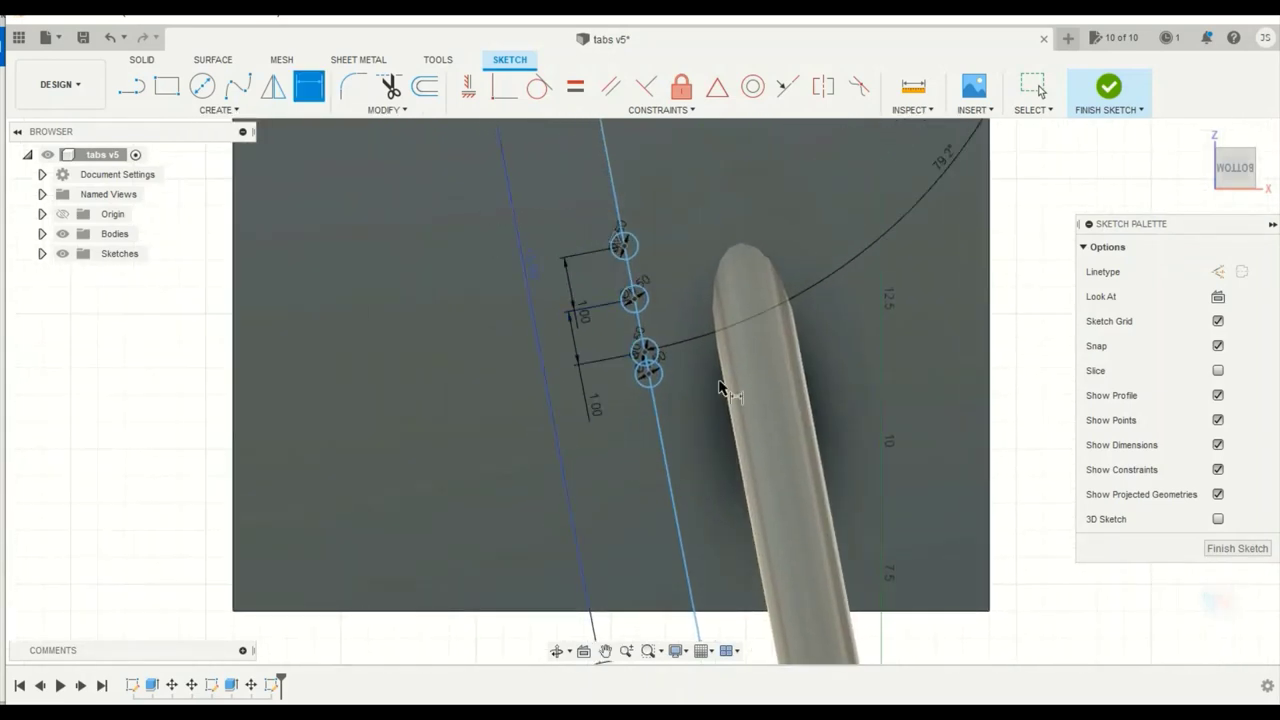
left_click(649, 375)
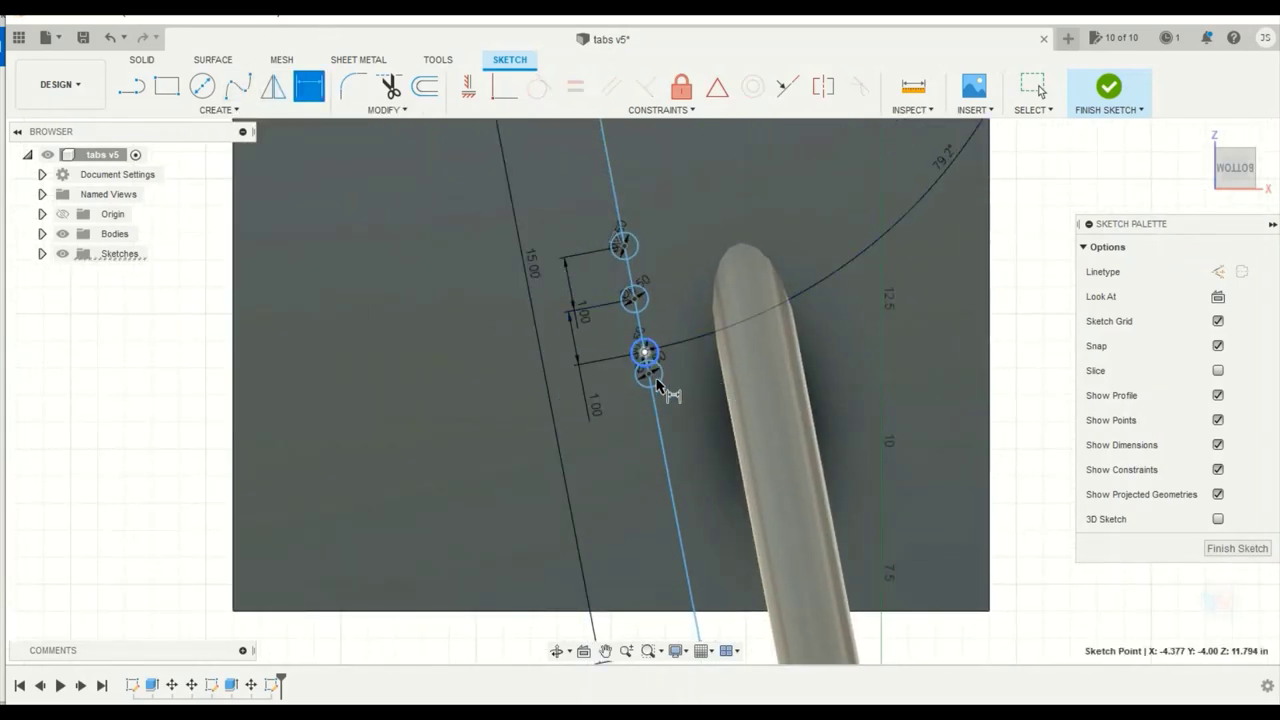
left_click(600, 440)
type("1")
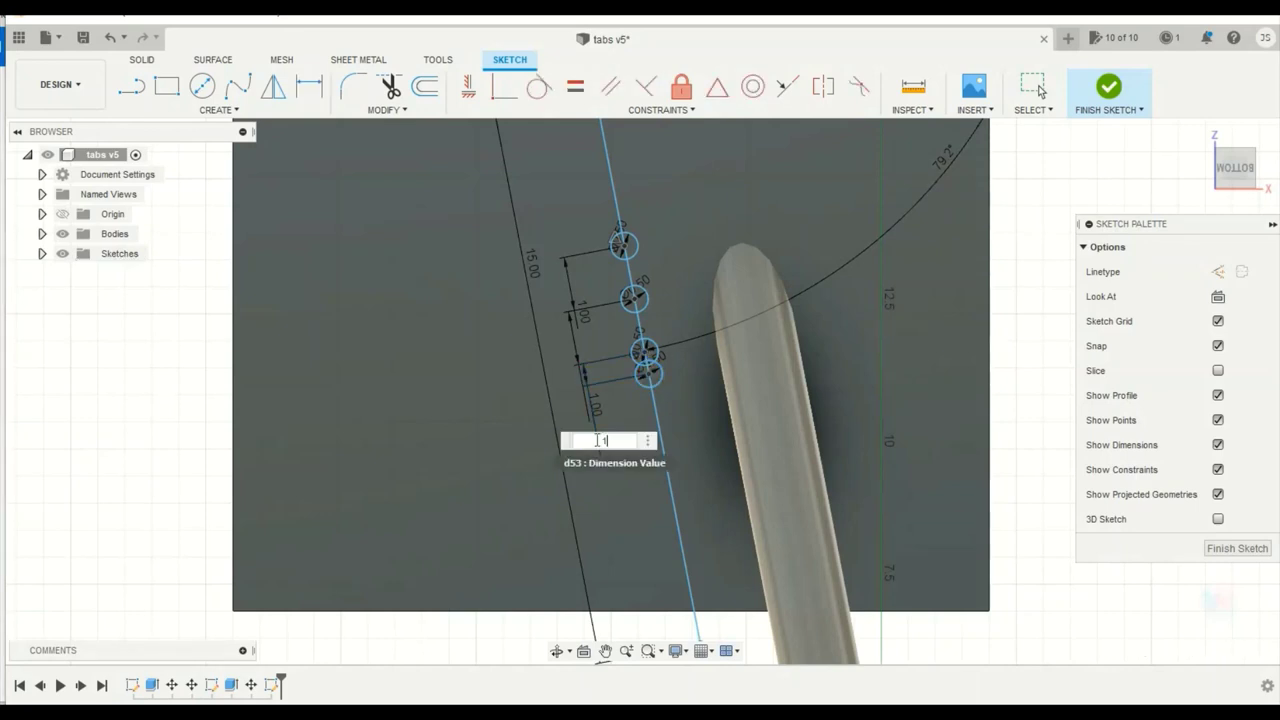
key("Return")
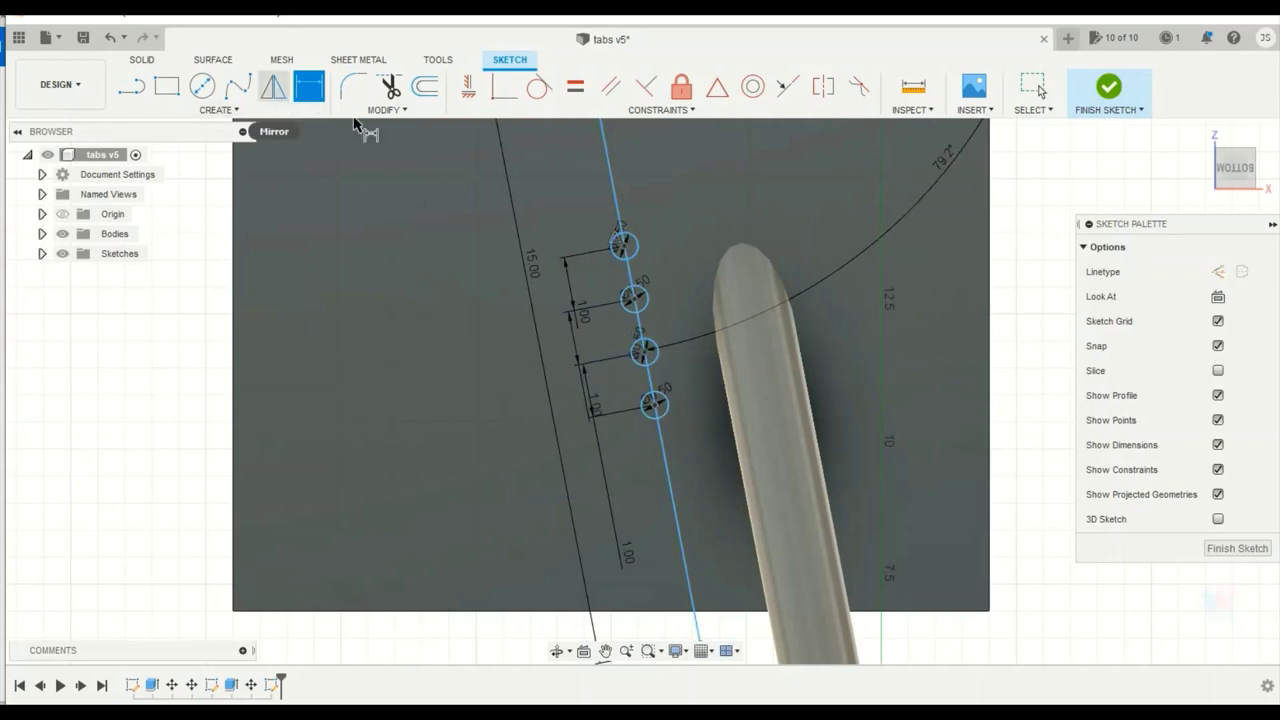
Step: Finish the sketch and extrude-cut the four spaced circles through the plate with a distance of -2 in
left_click(1237, 548)
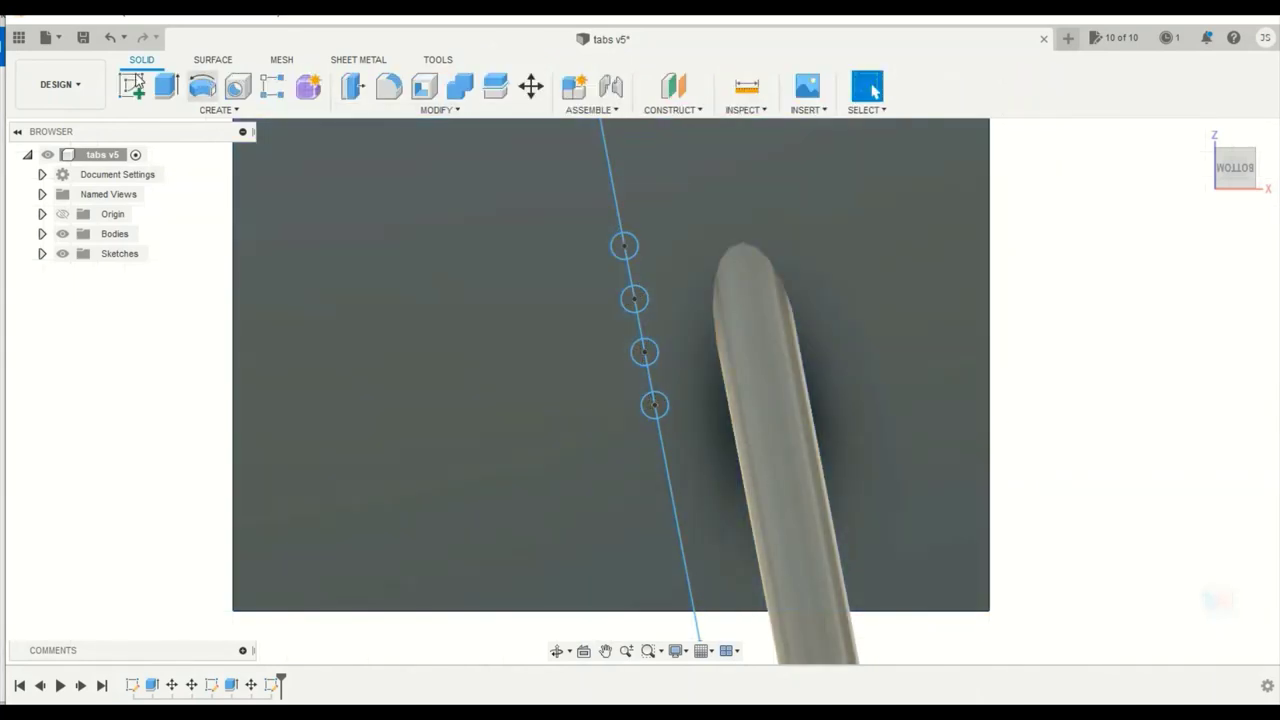
left_click(166, 86)
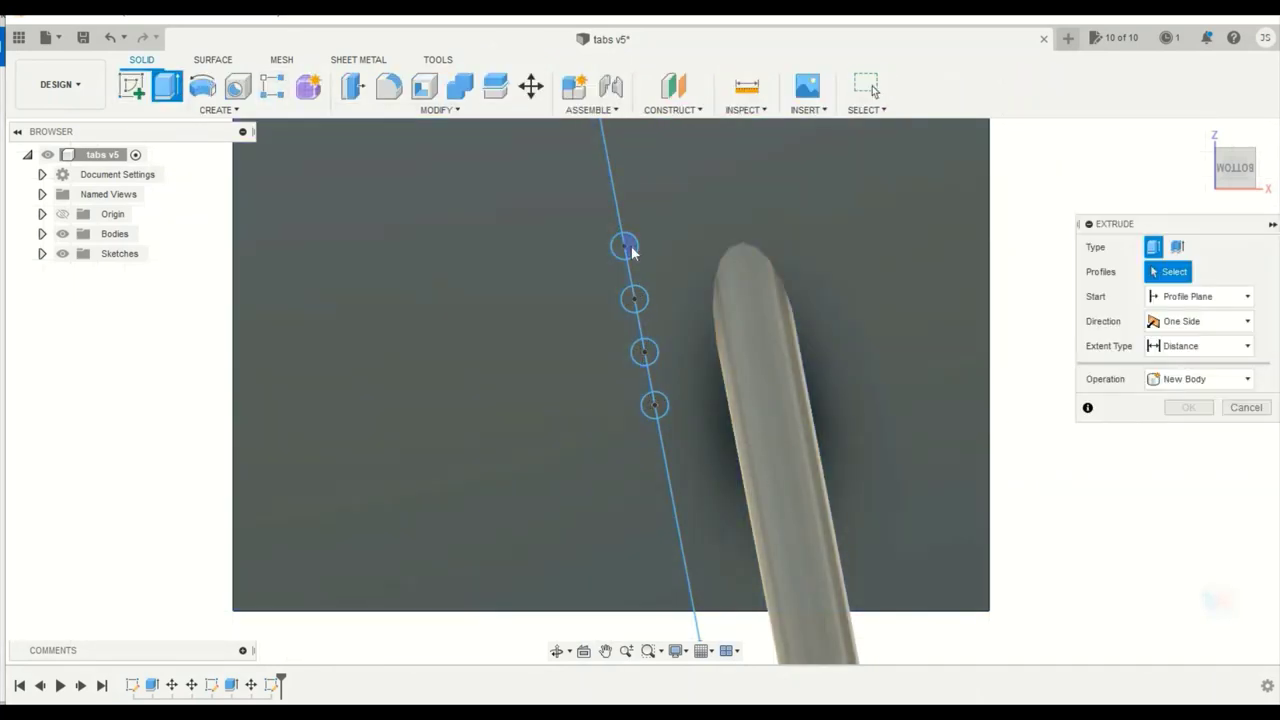
left_click(626, 247)
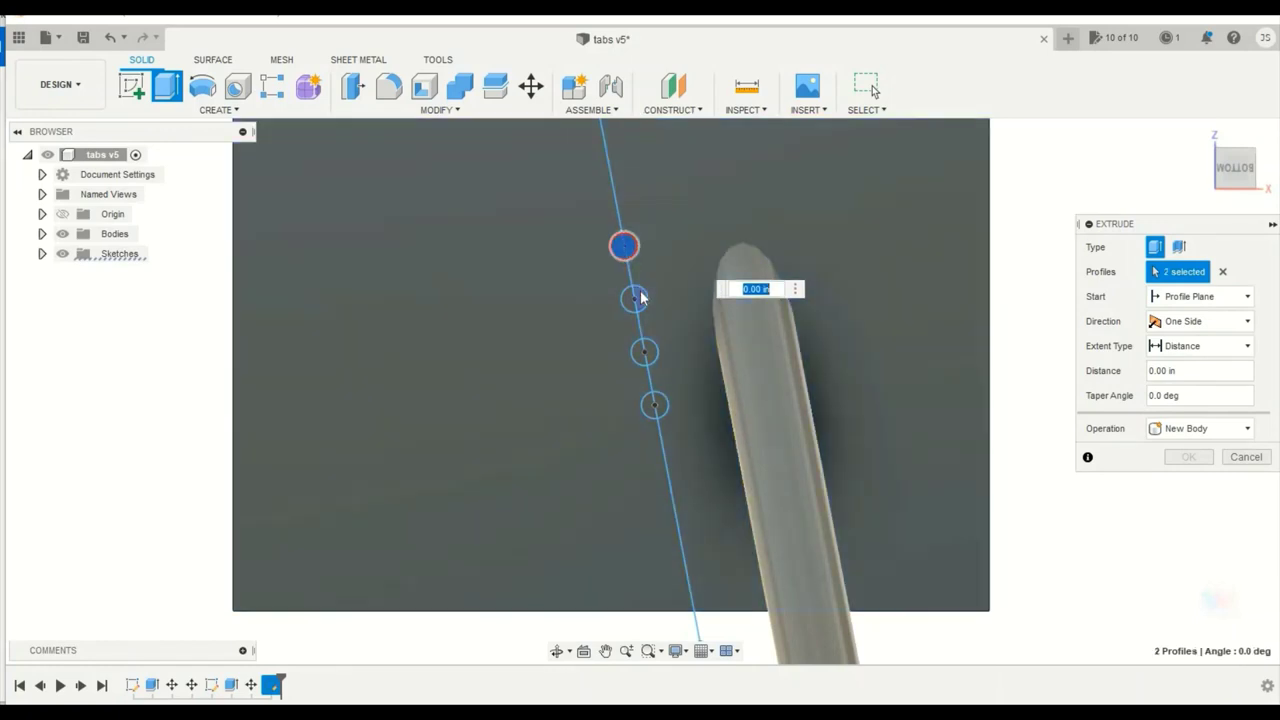
left_click(634, 299)
left_click(652, 349)
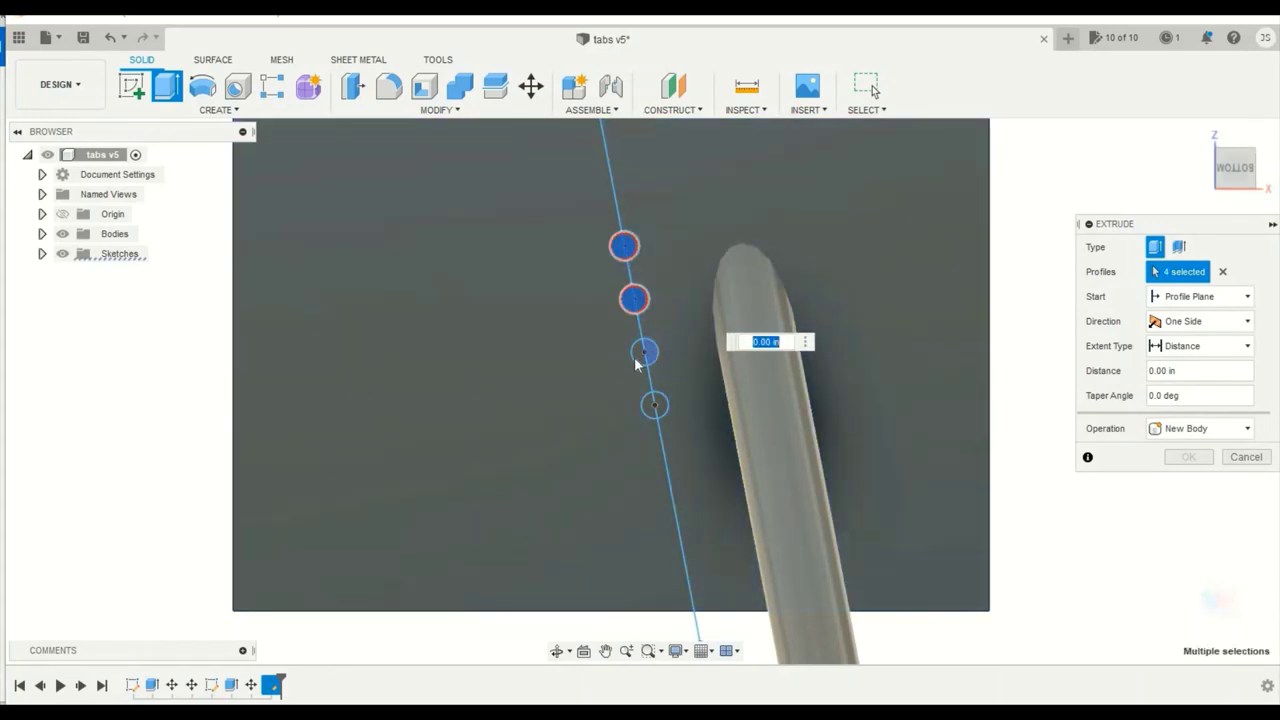
left_click(649, 353)
left_click(655, 405)
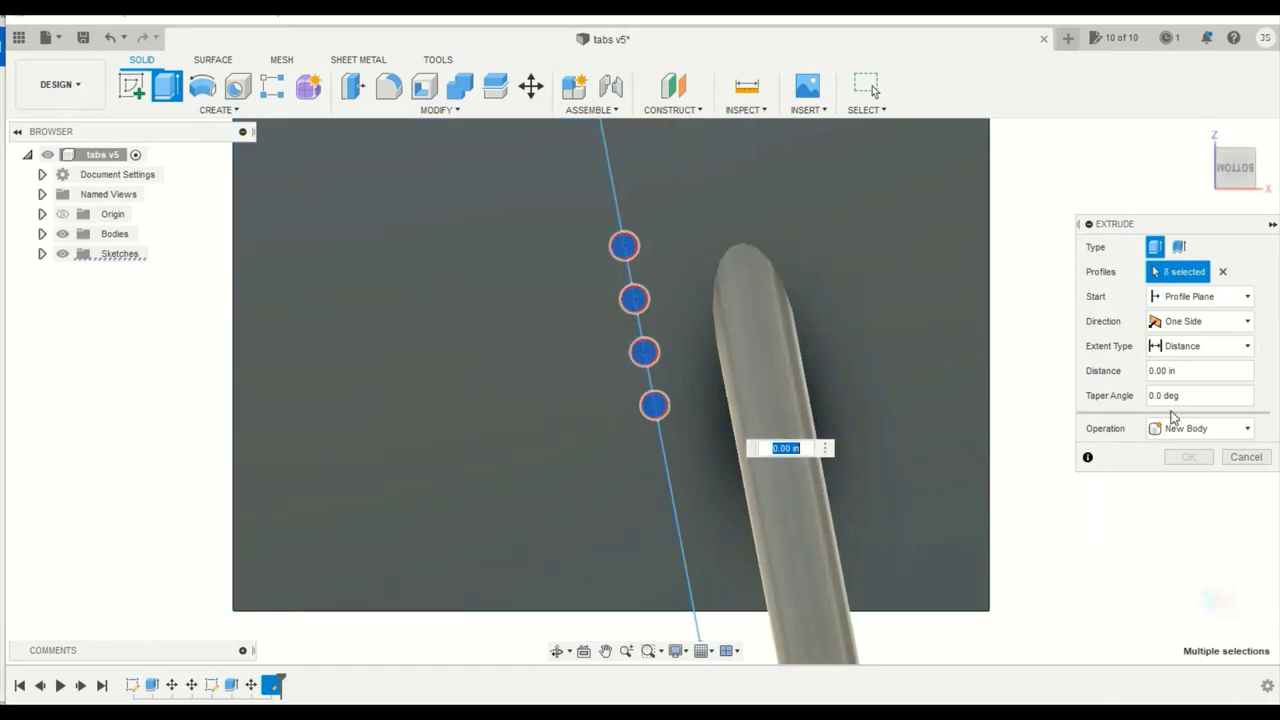
left_click(1250, 322)
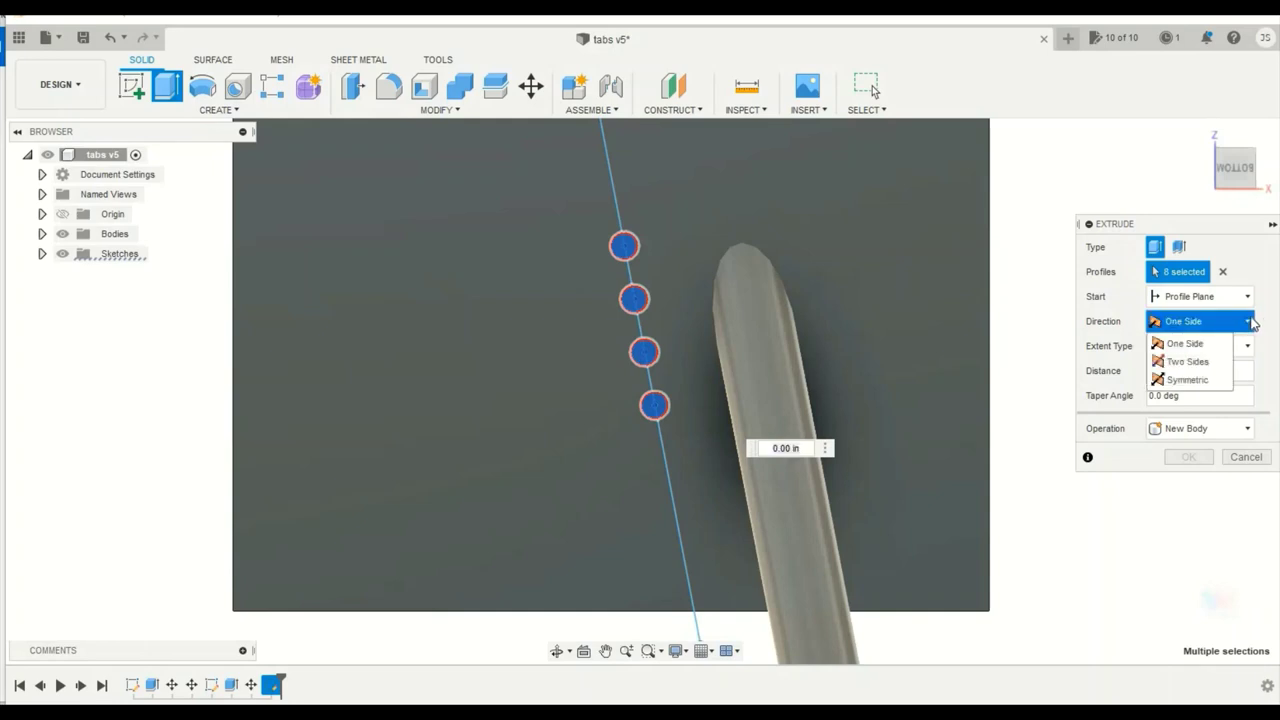
left_click(1212, 345)
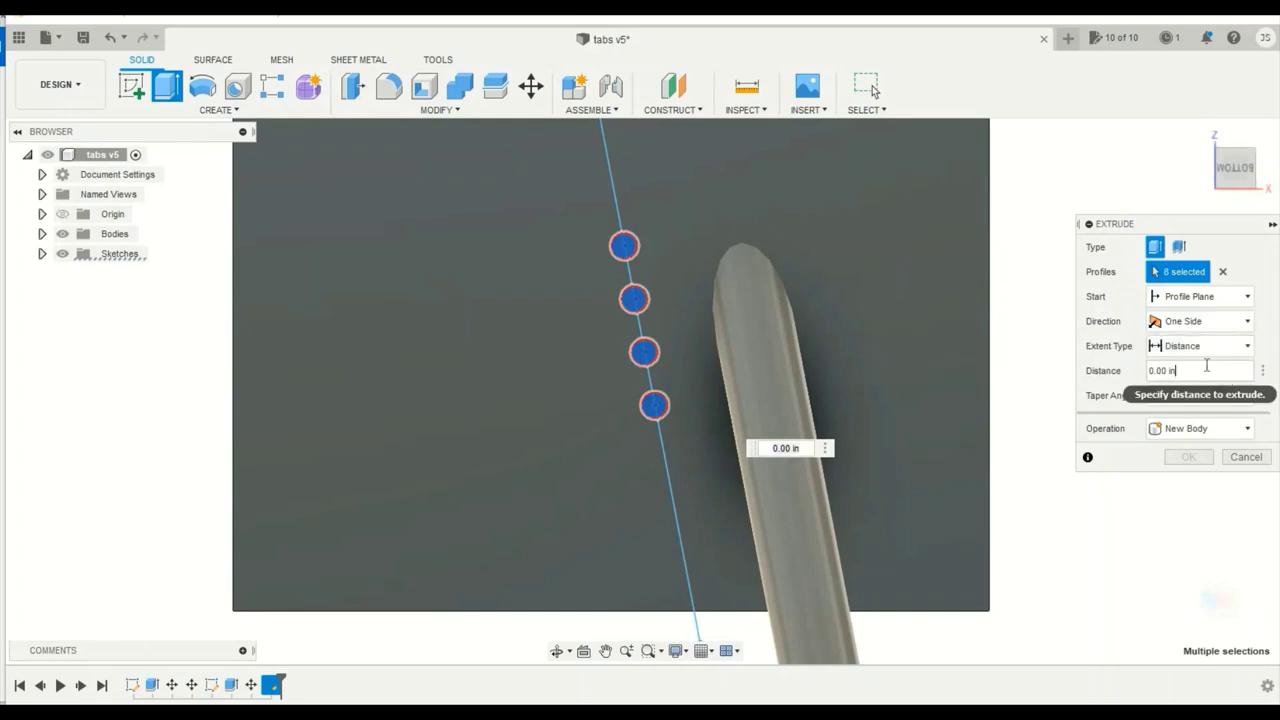
middle_click_drag(642, 392, 652, 396, "shift")
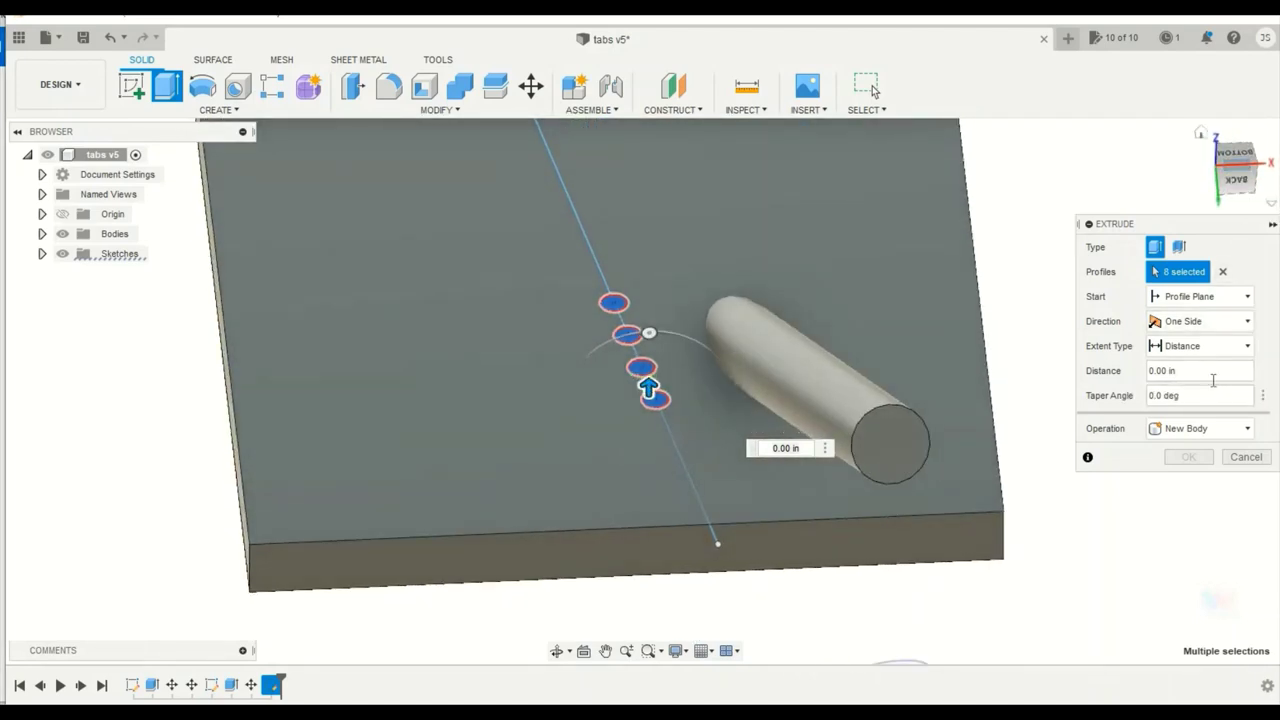
left_click(1161, 369)
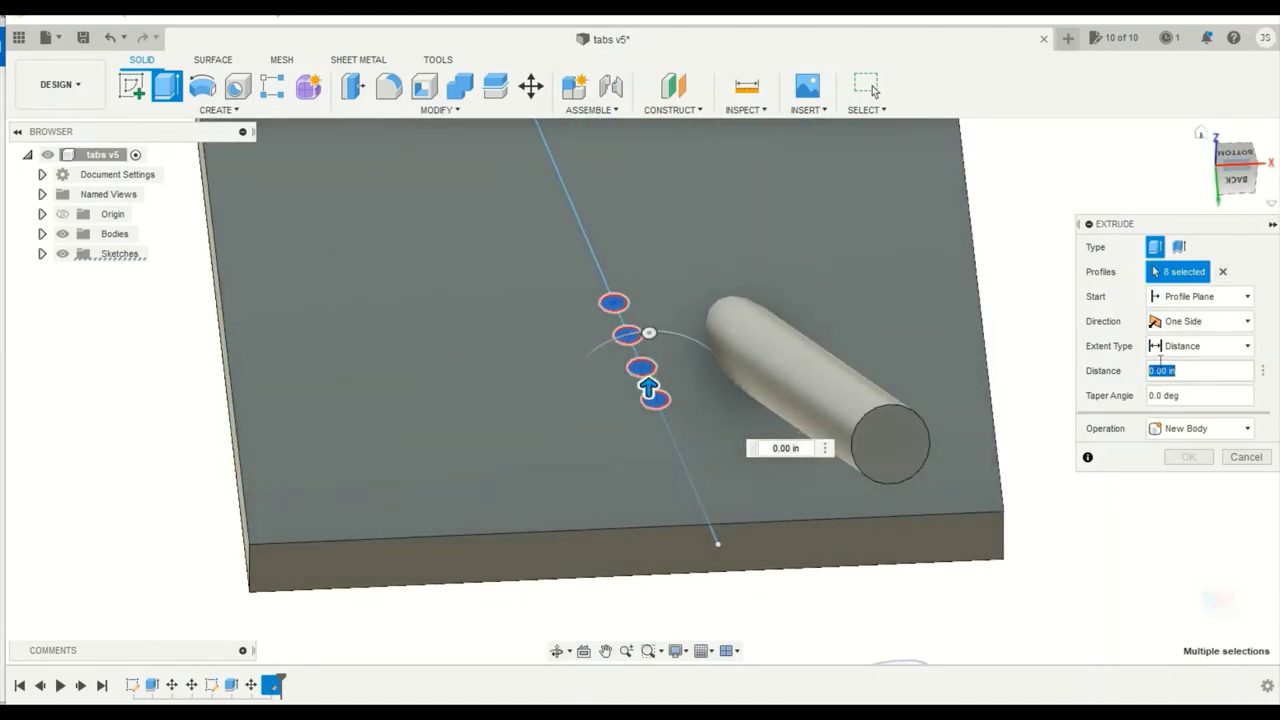
type("2")
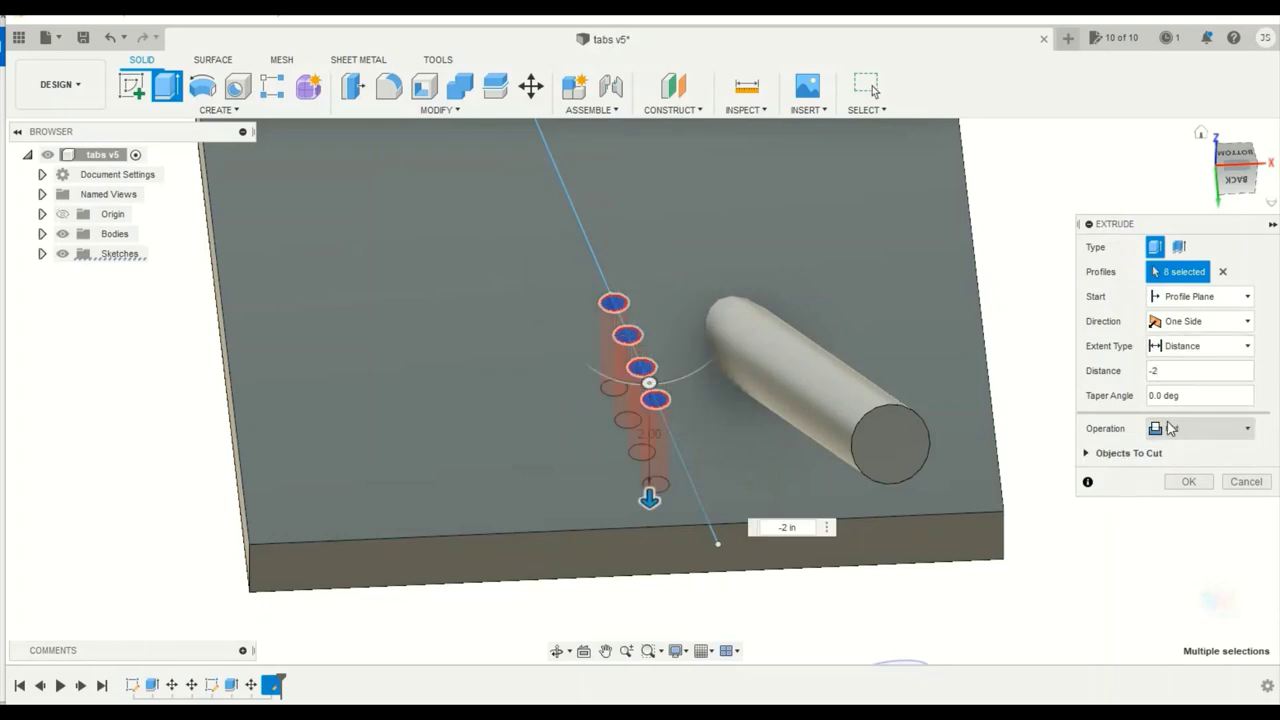
left_click(1189, 481)
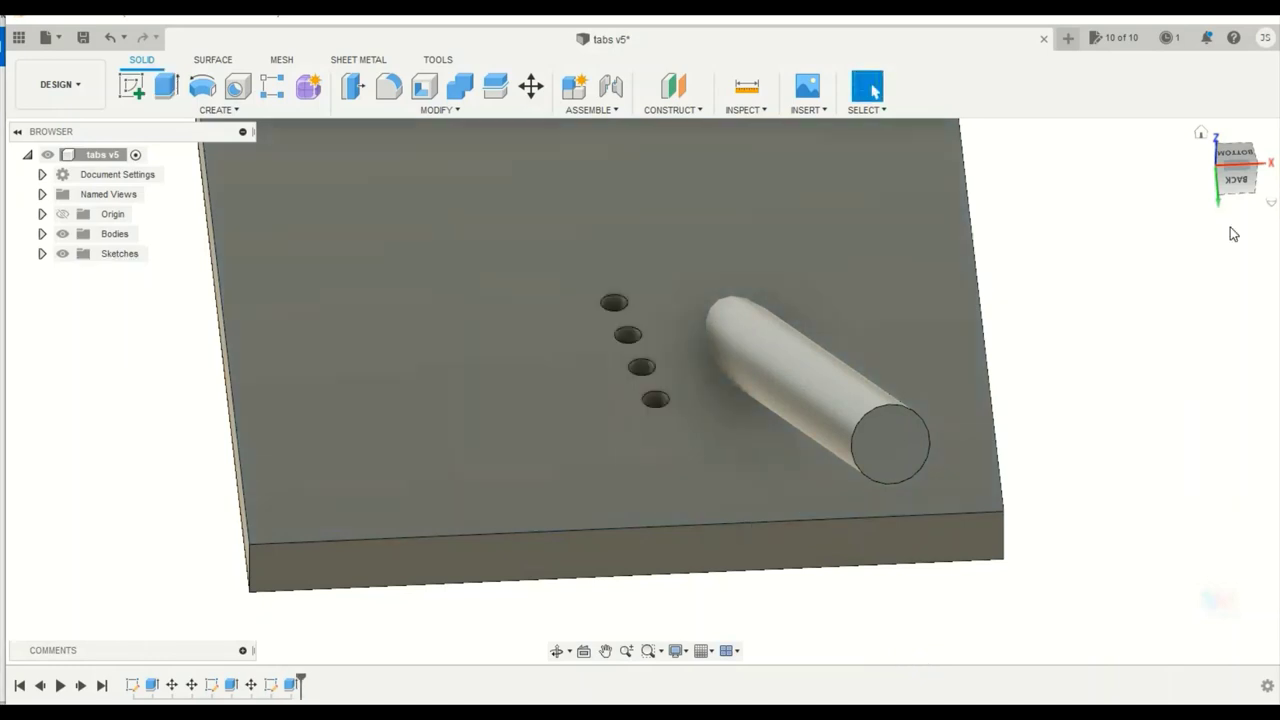
Step: Sketch a circle on the tube's end face, centred on the tube and matching its outer edge, and finish the sketch
mouse_move(1240, 159)
left_mouse_down()
mouse_move(1241, 217)
mouse_move(1241, 198)
left_mouse_up()
scroll(656, 214, "down", 2)
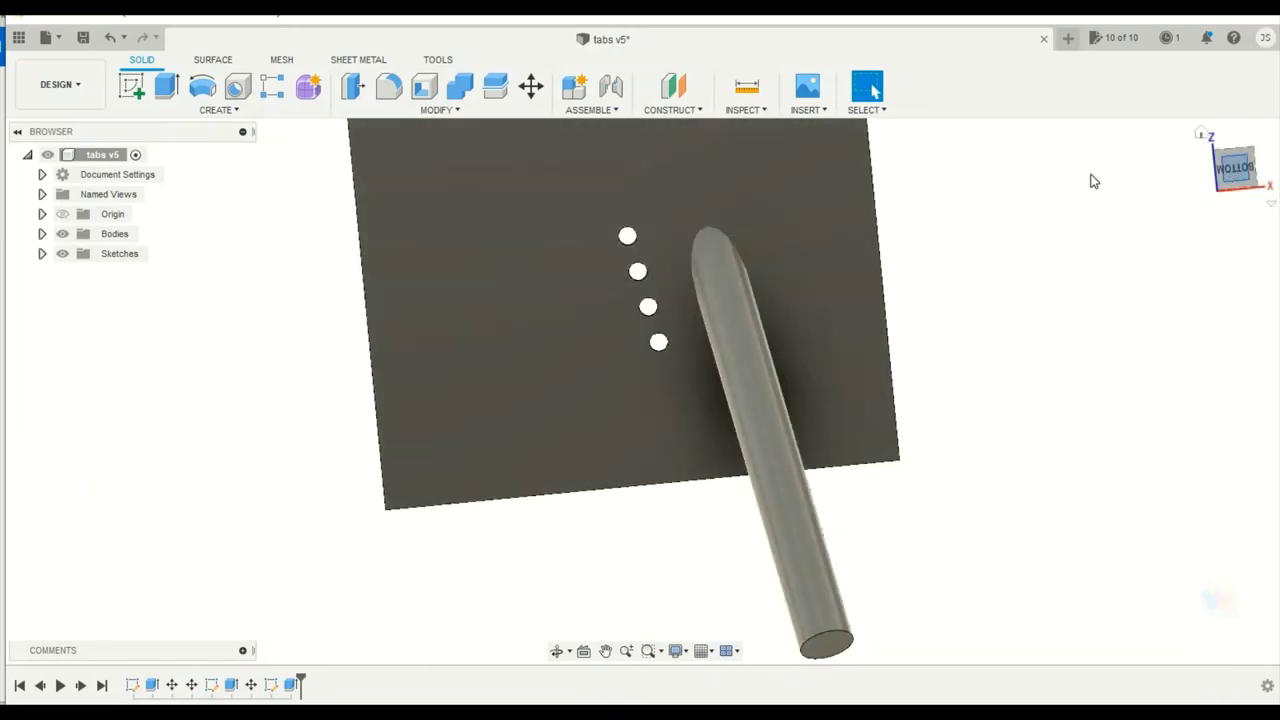
middle_click_drag(923, 208, 947, 364)
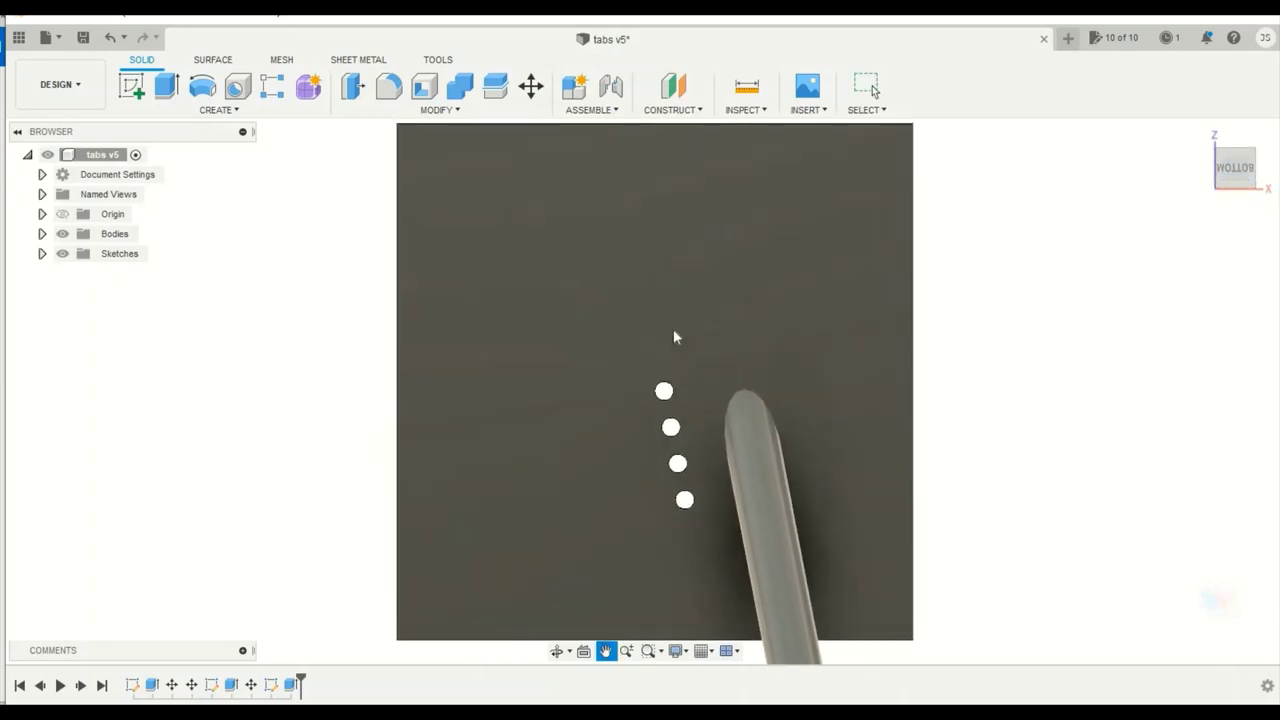
scroll(668, 211, "down", 1)
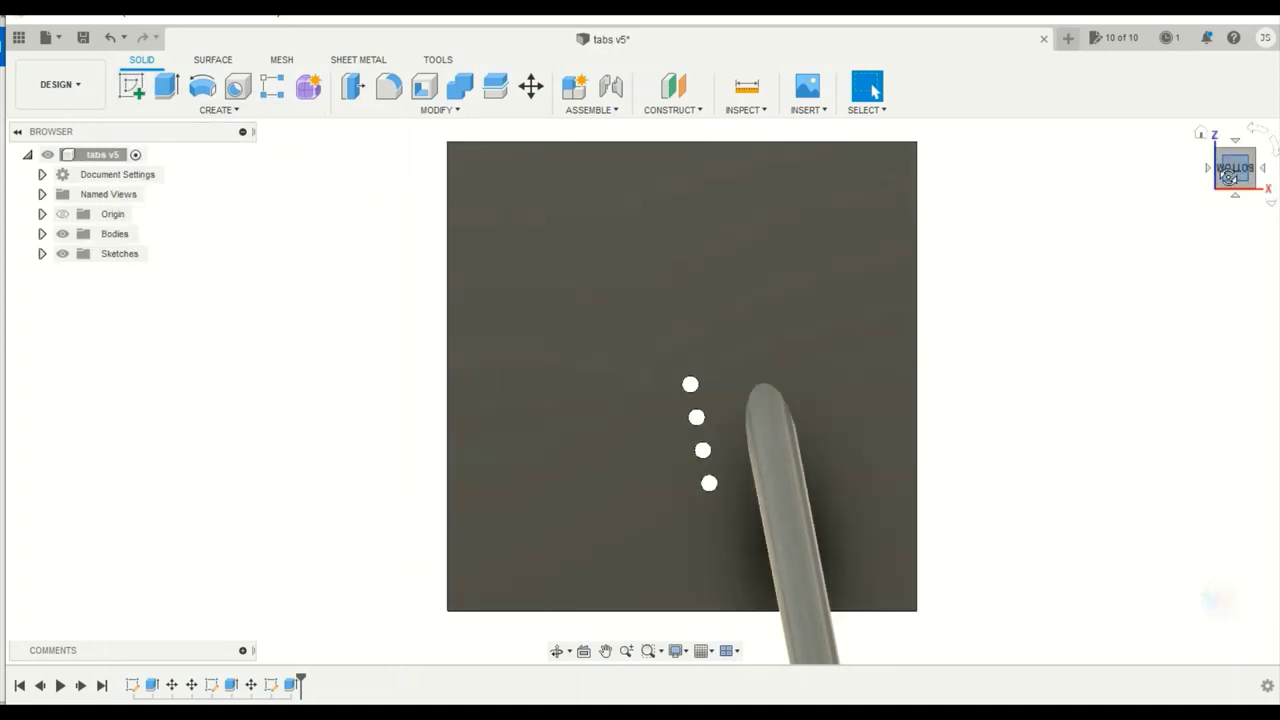
left_click(1237, 172)
mouse_move(1234, 168)
left_mouse_down()
mouse_move(1240, 136)
mouse_move(1252, 138)
left_mouse_up()
left_click(143, 93)
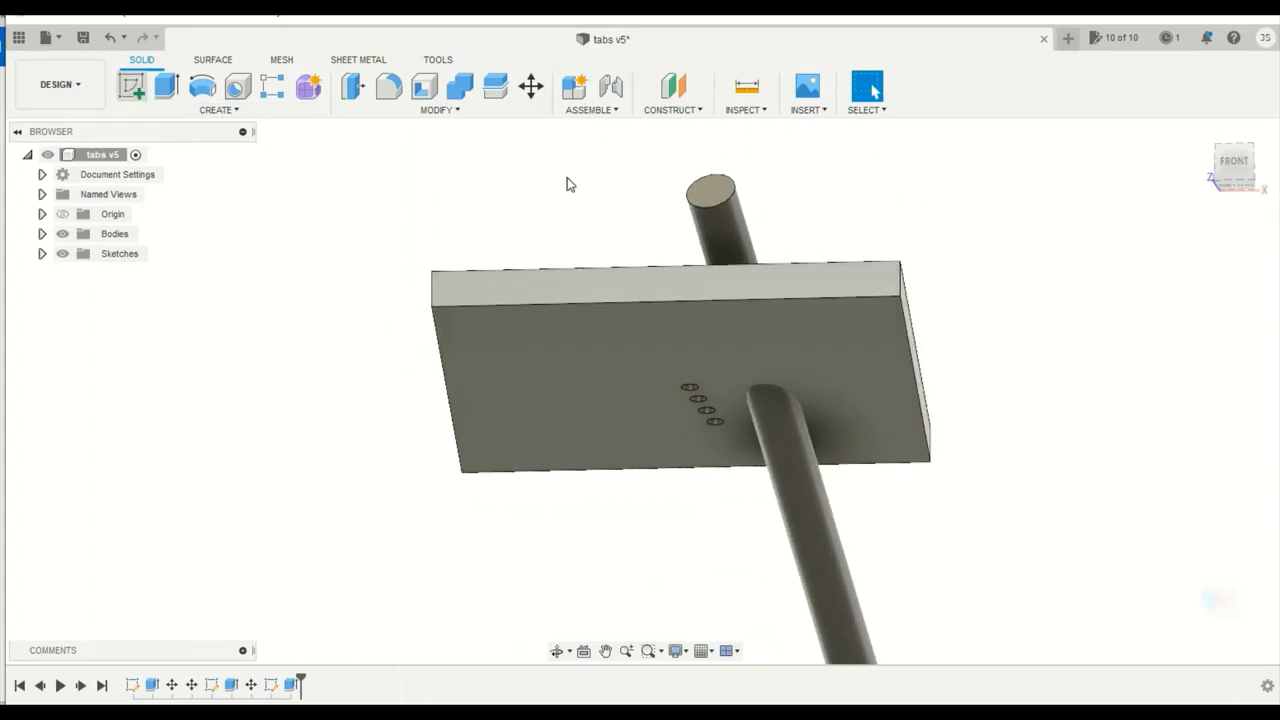
left_click(714, 196)
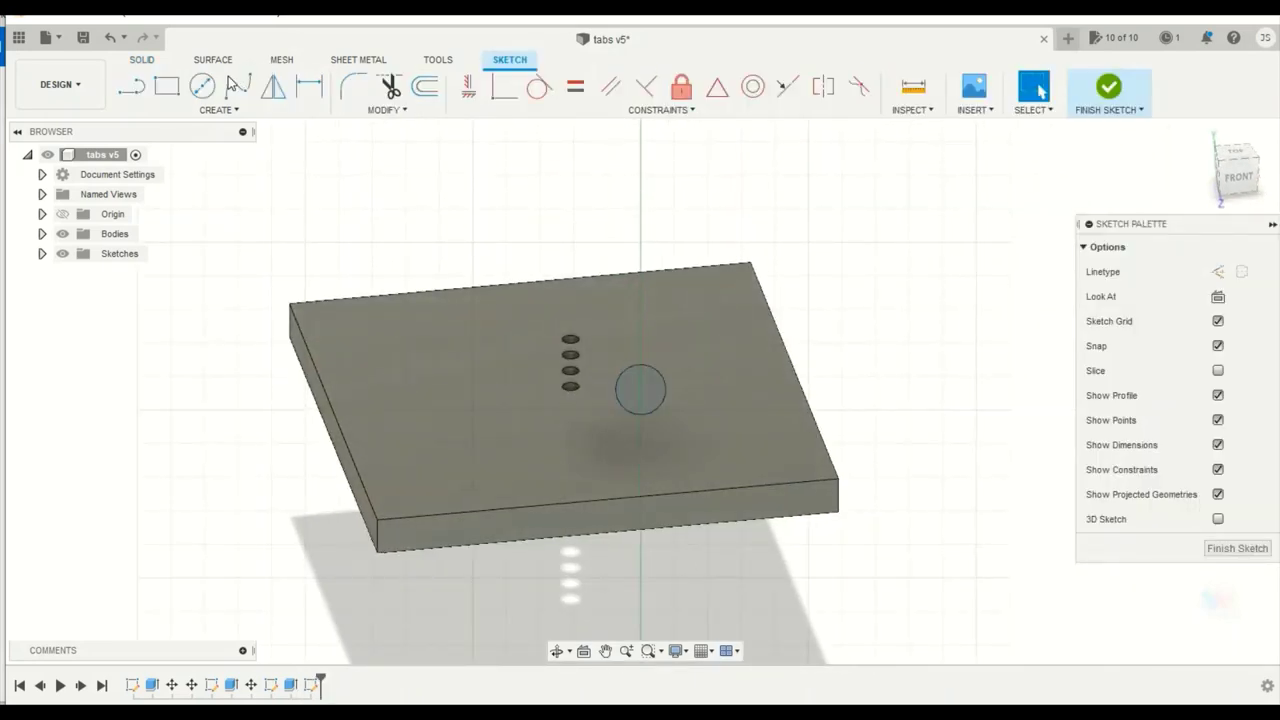
left_click(204, 86)
left_click(640, 389)
left_click(641, 363)
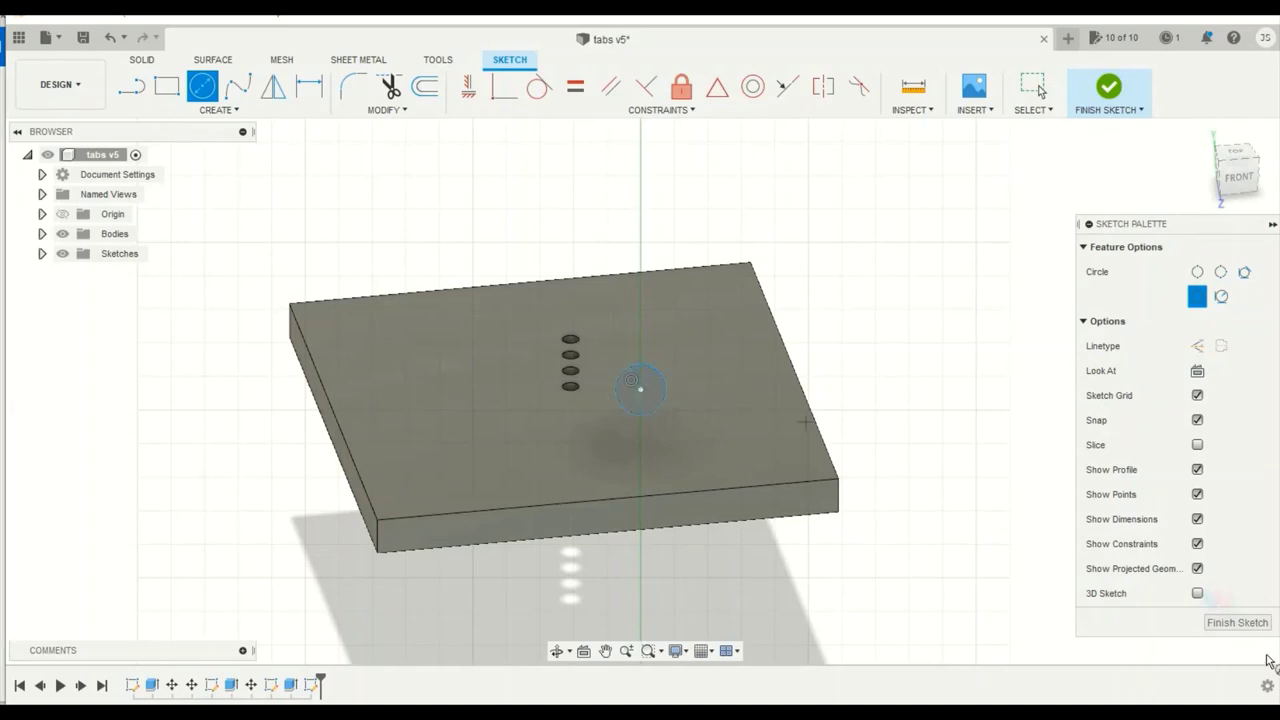
left_click(1222, 623)
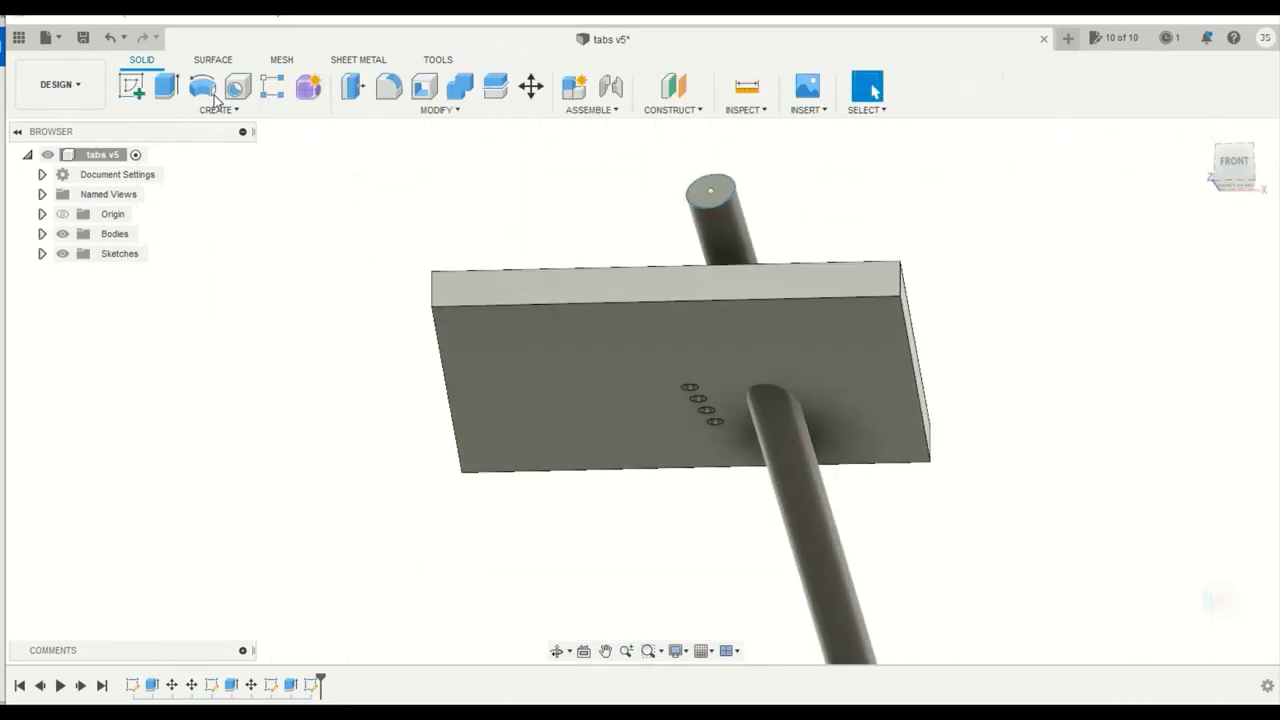
Step: Extrude the tube-end circle -20 in as a cut to remove the tube and its path through the plate
left_click(165, 87)
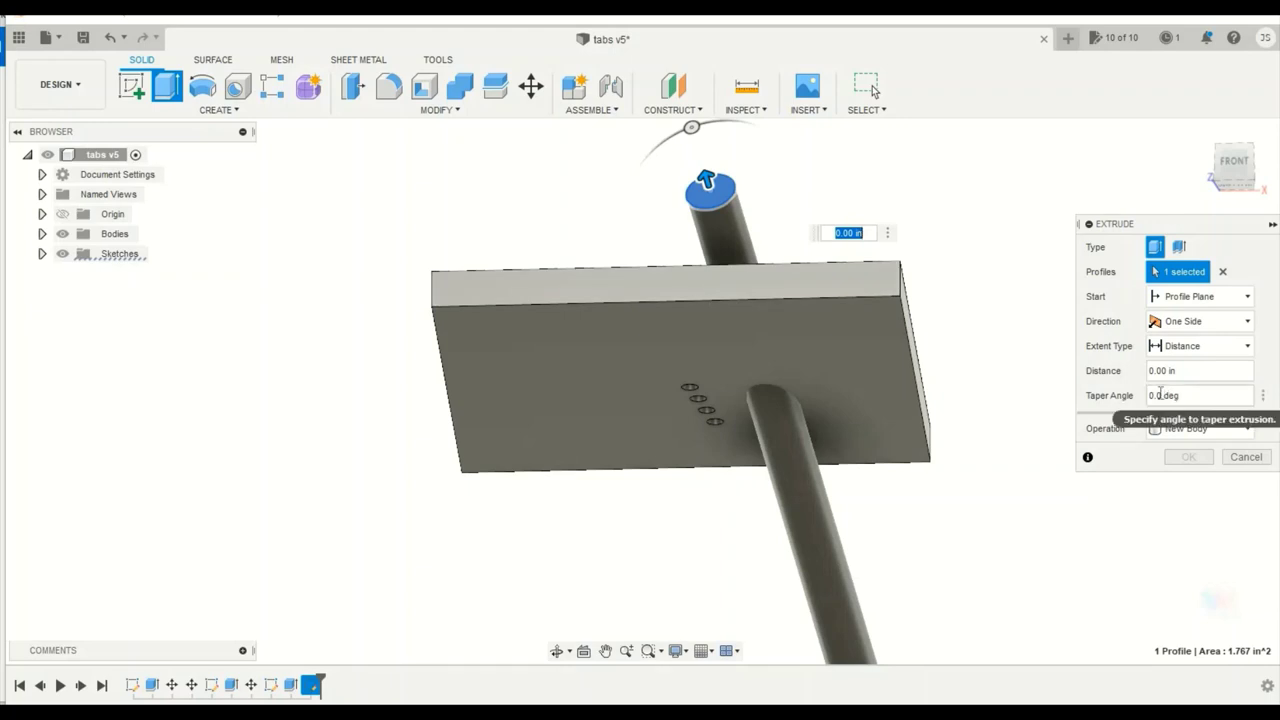
key("BackSpace")
type("-20")
left_click(1256, 165)
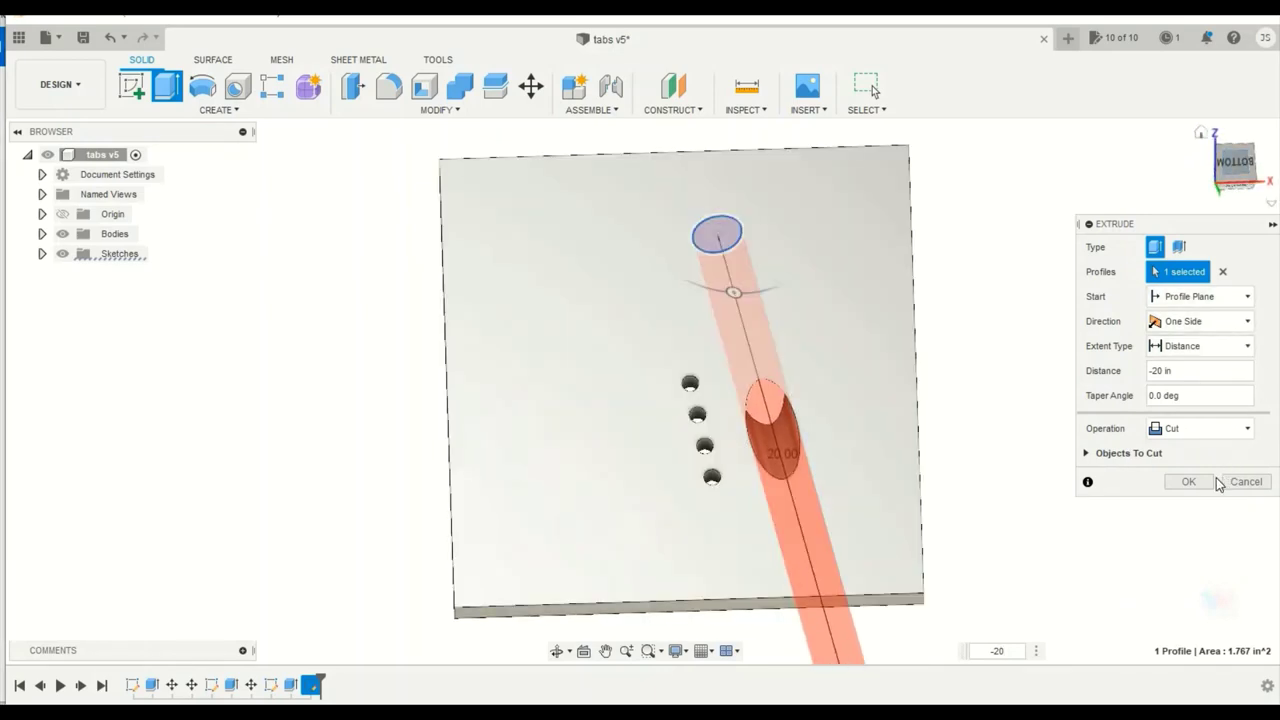
left_click(1188, 481)
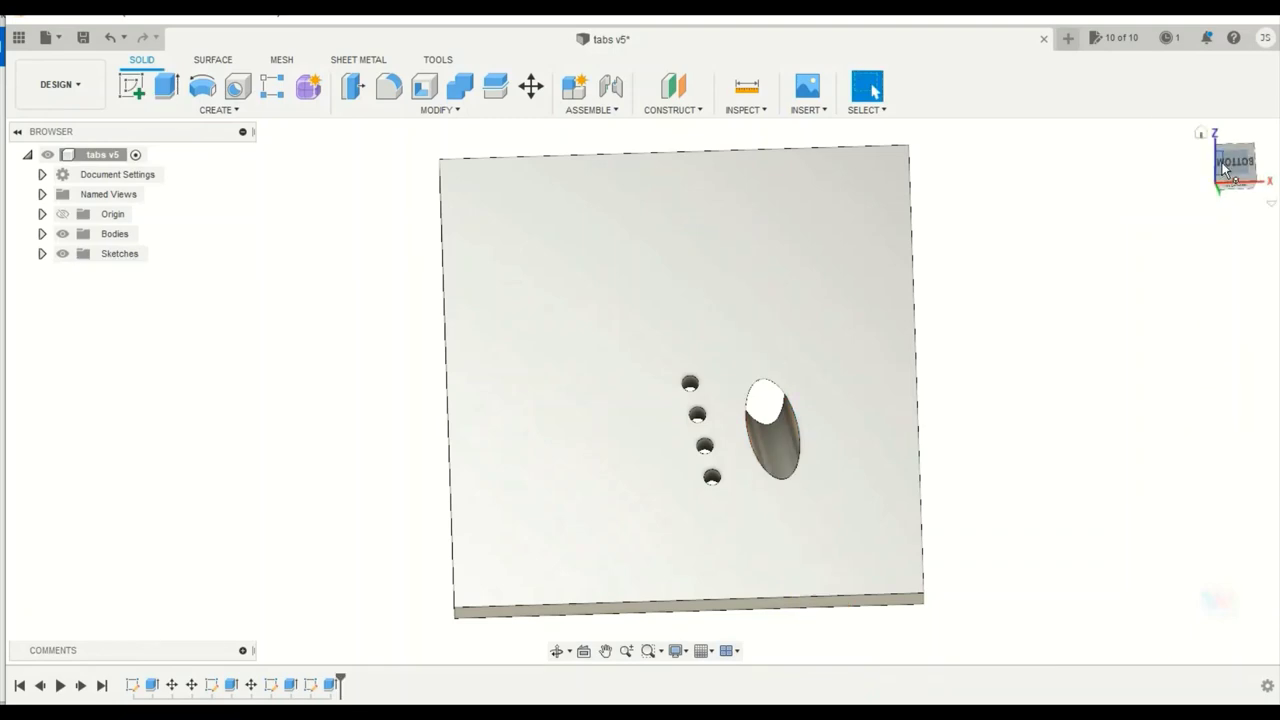
Step: Start a sketch on the plate's bottom face and project the face's outline, four holes and elliptical tube opening into it
mouse_move(1224, 163)
left_mouse_down()
mouse_move(1208, 62)
mouse_move(1209, 95)
left_mouse_up()
middle_click_drag(665, 360, 665, 372, "shift")
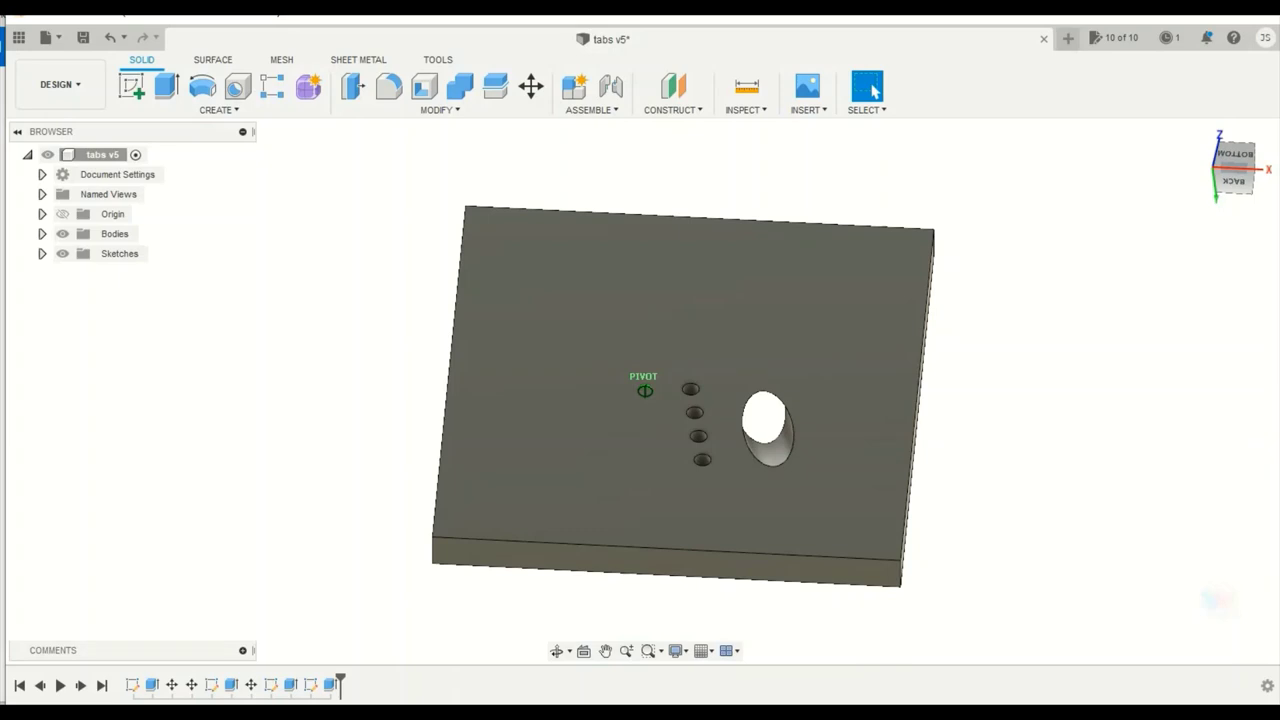
left_click(1235, 158)
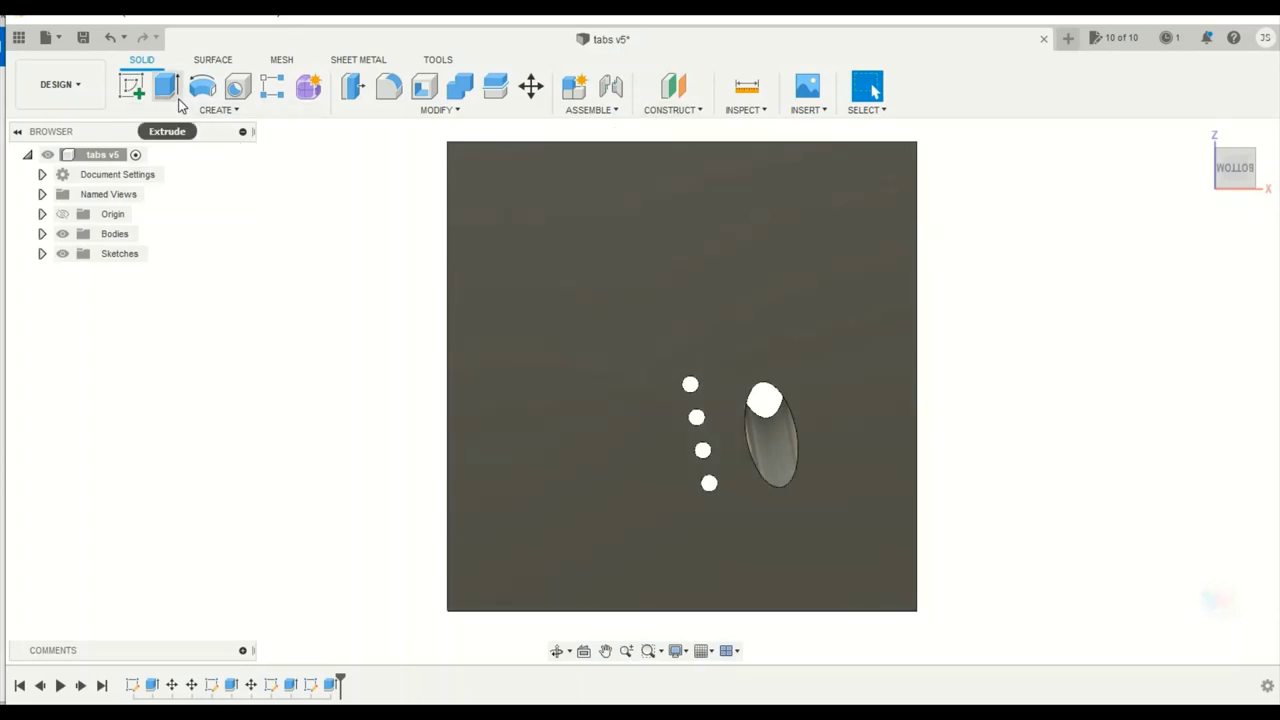
left_click(137, 89)
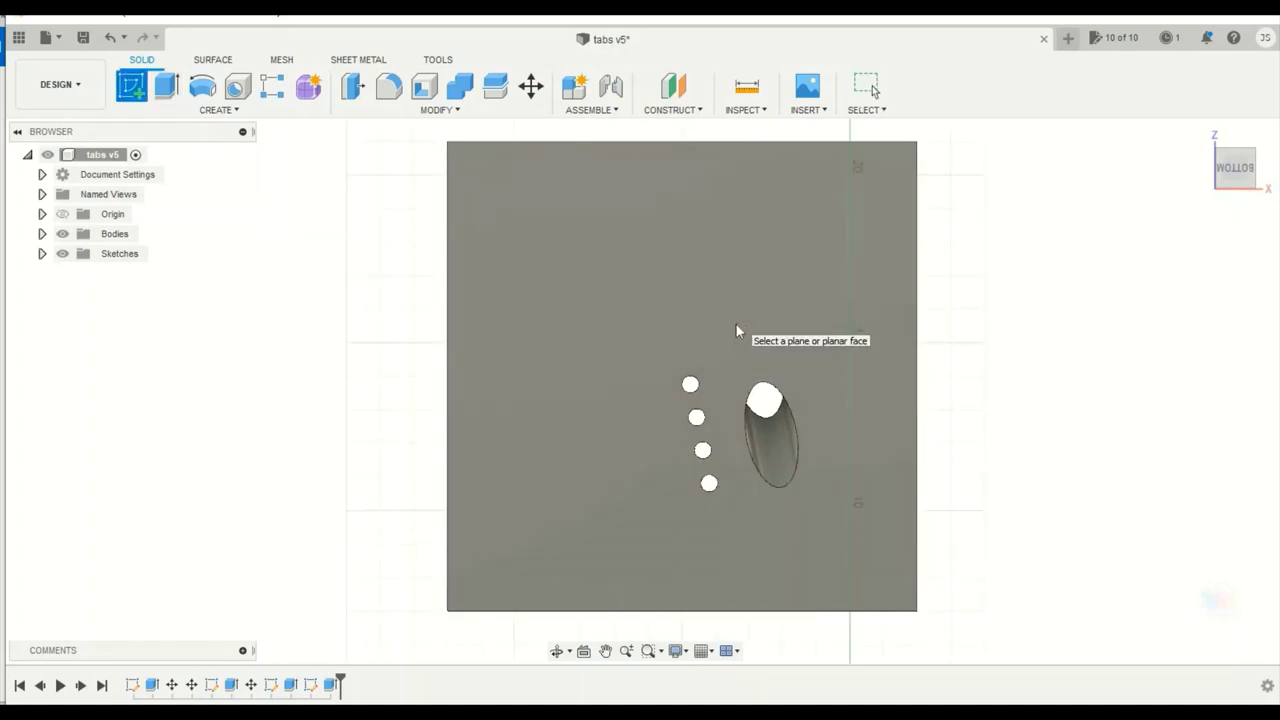
left_click(716, 305)
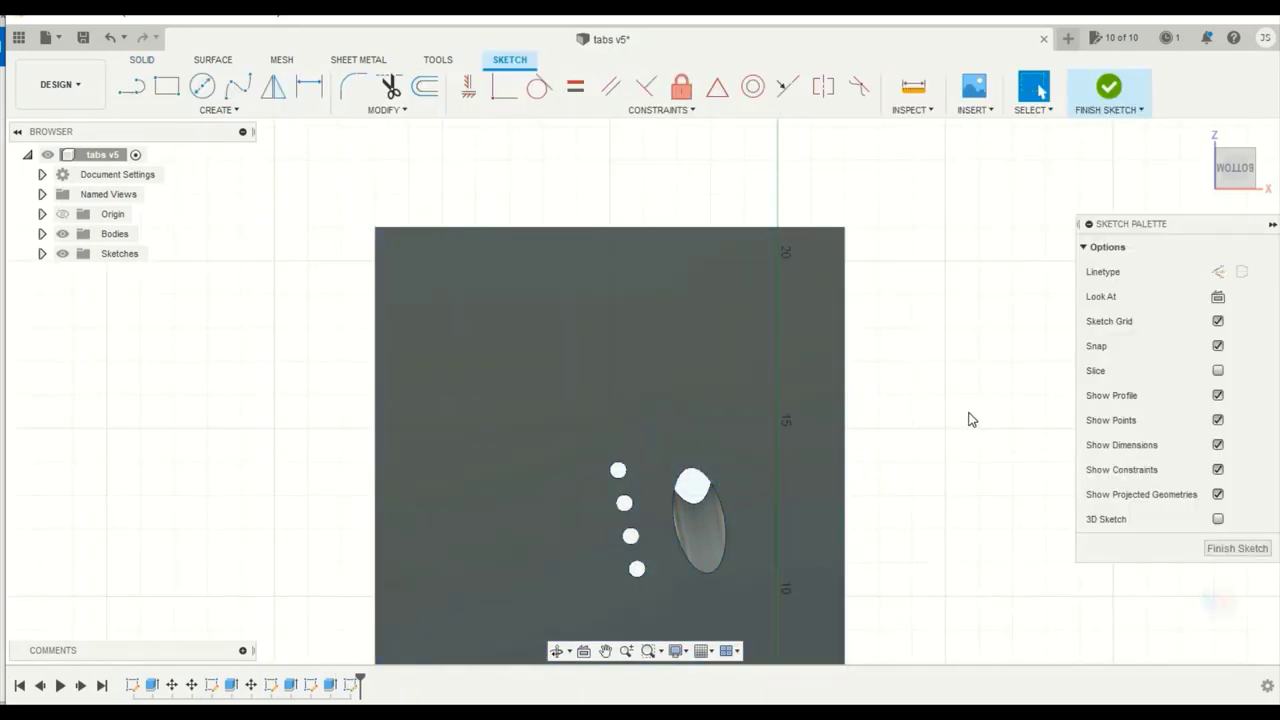
mouse_move(969, 418)
middle_mouse_down()
mouse_move(963, 352)
mouse_move(991, 235)
middle_mouse_up()
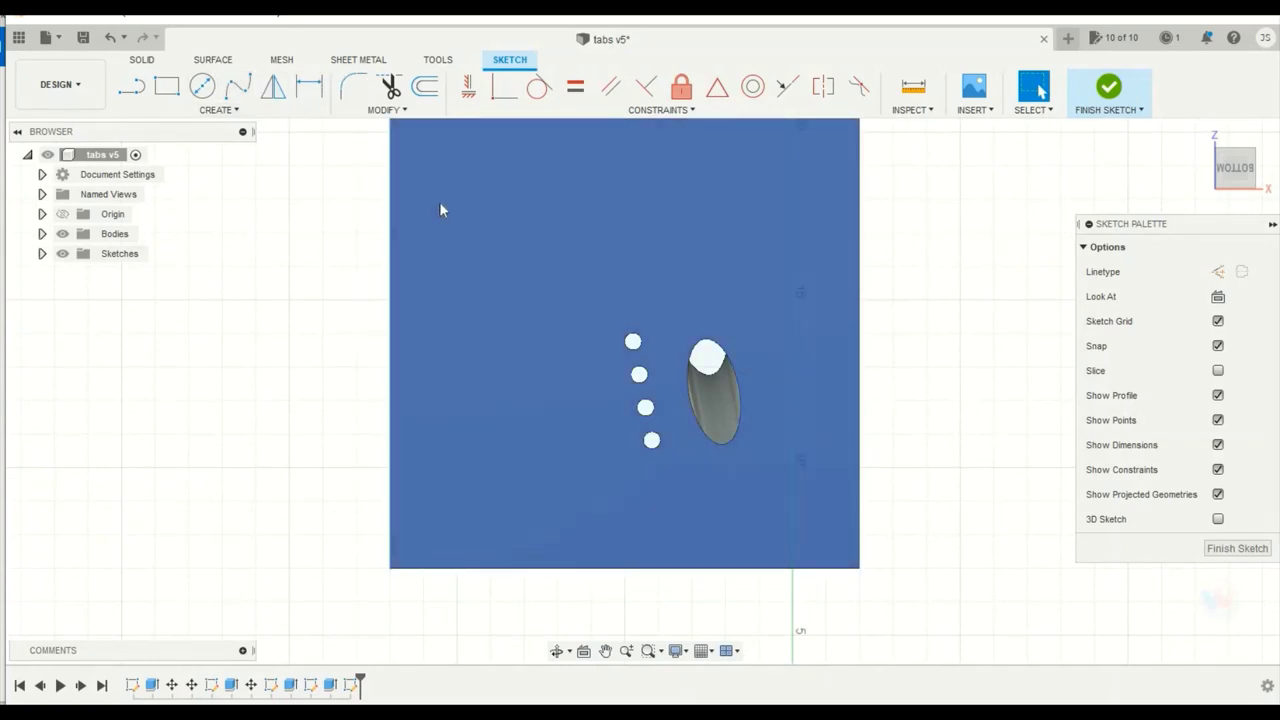
key("p")
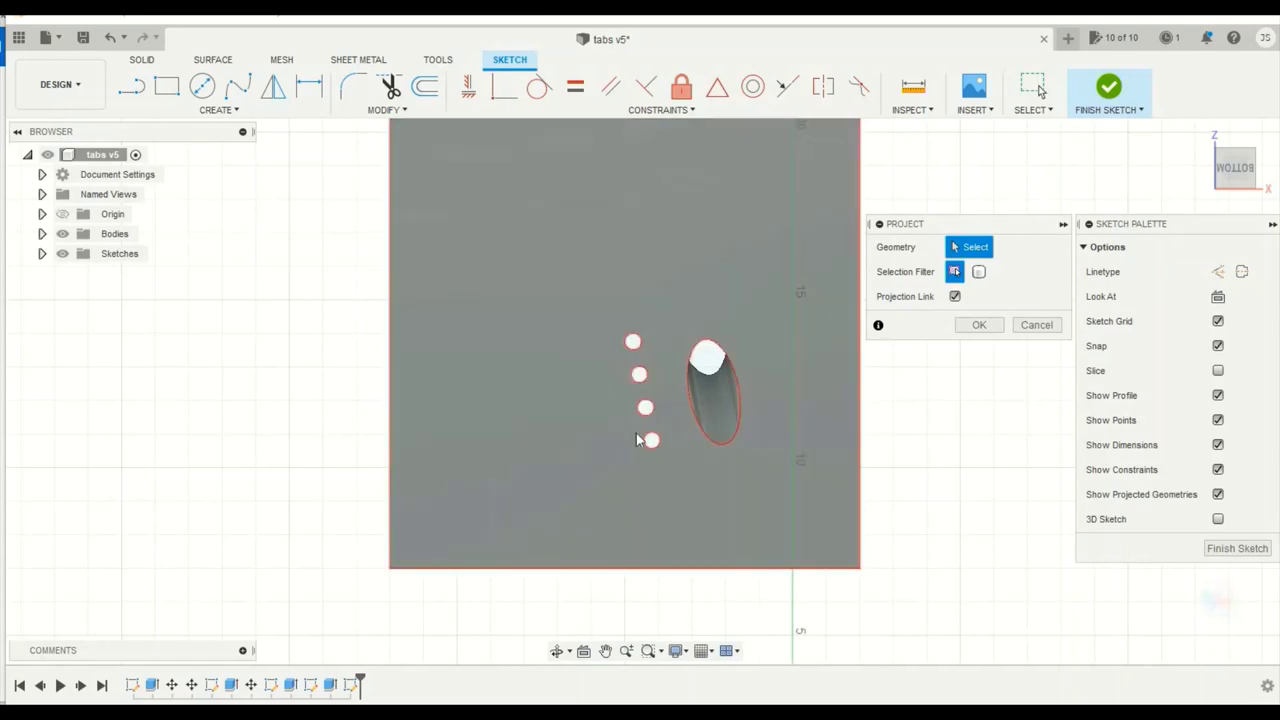
left_click(699, 230)
left_click(979, 323)
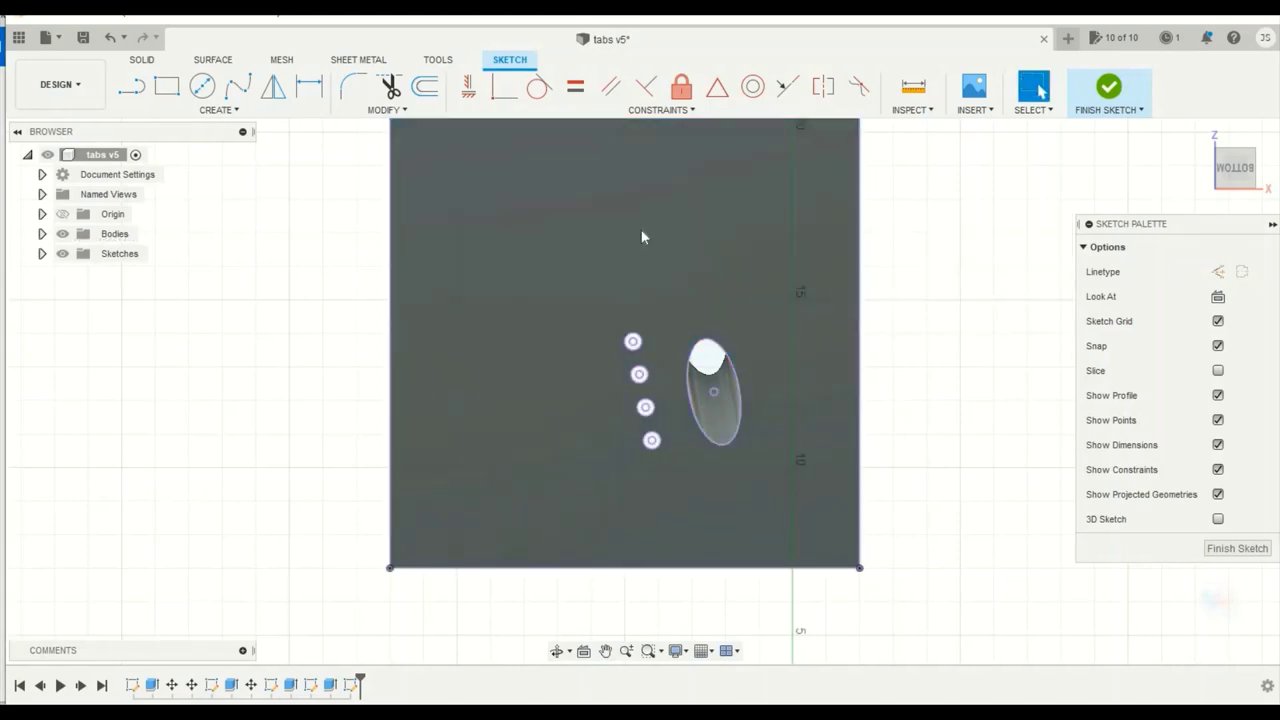
left_click(651, 185)
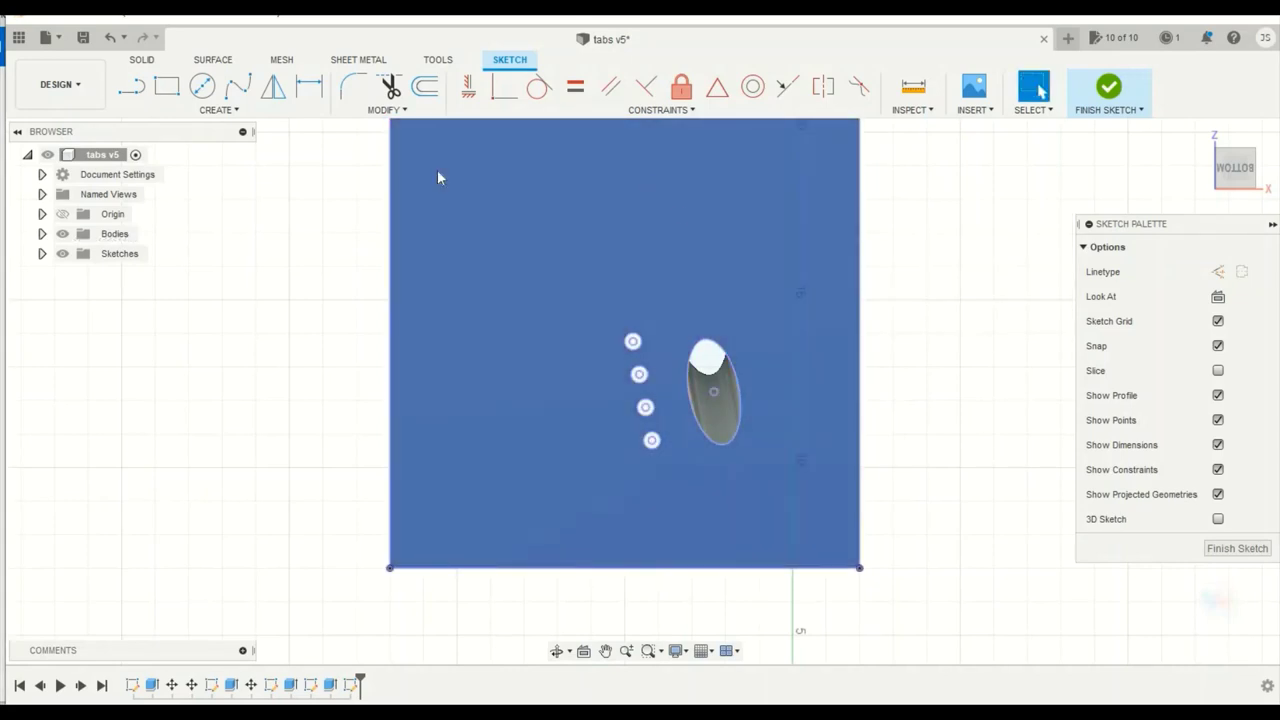
Step: Draw a line about 10.5 in long from the elliptical opening's centre past the plate's upper edge, at 100.2° from horizontal
left_click(131, 86)
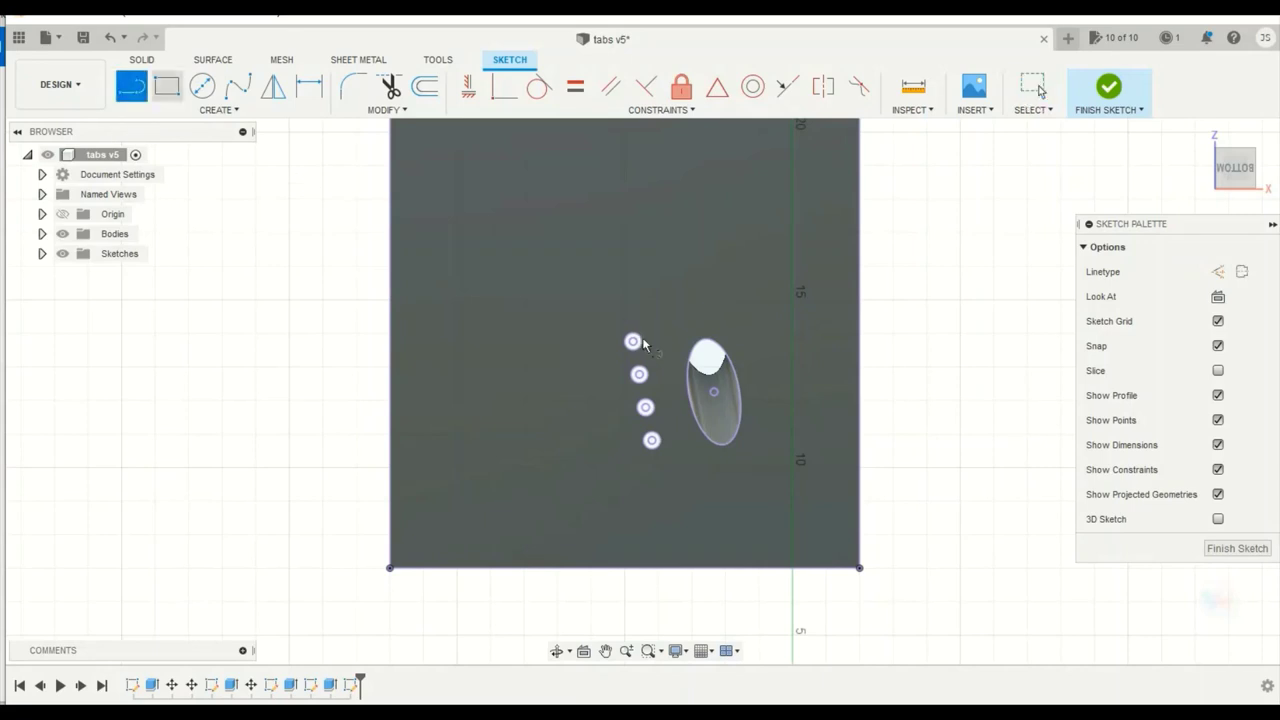
left_click(713, 391)
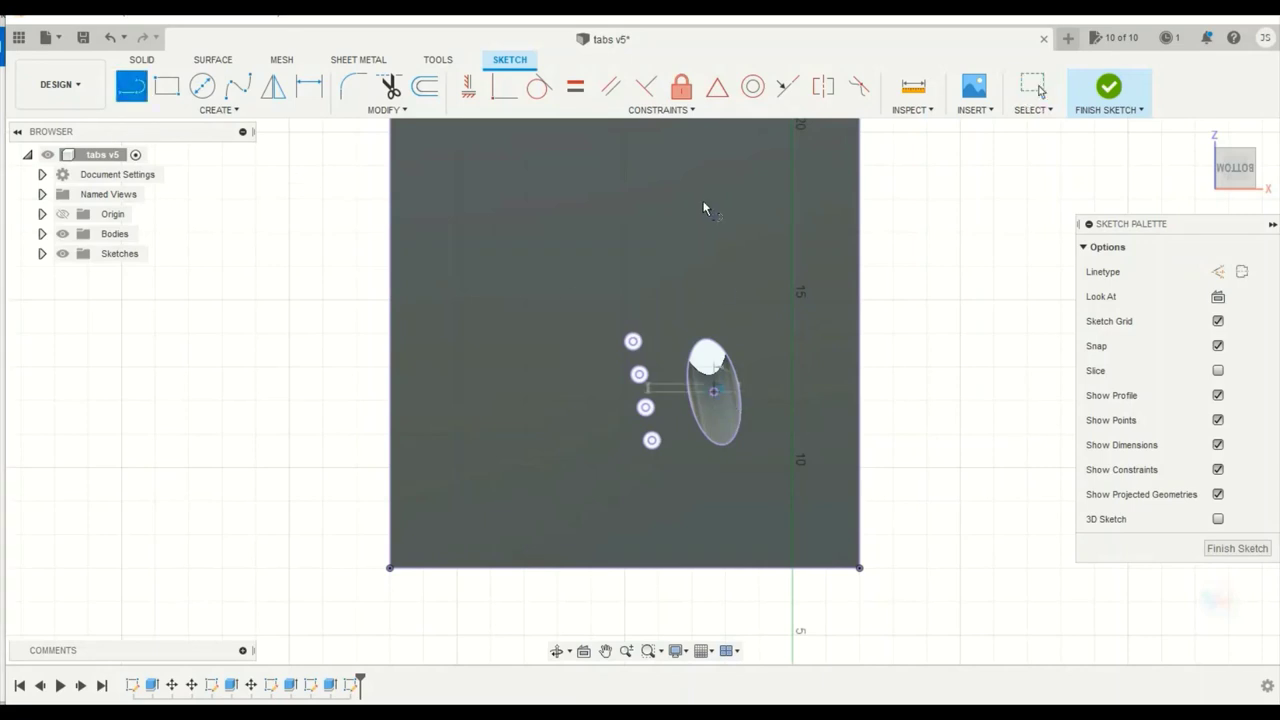
middle_click_drag(662, 149, 703, 343)
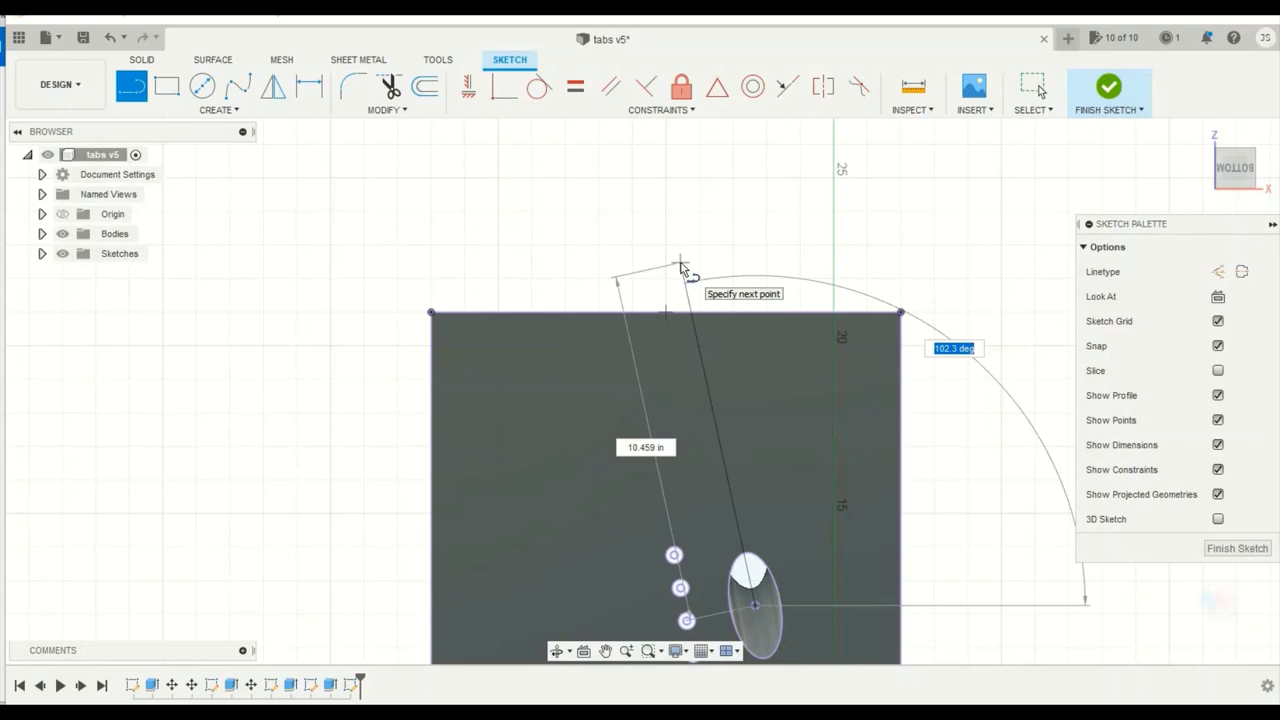
type("10")
key("Tab")
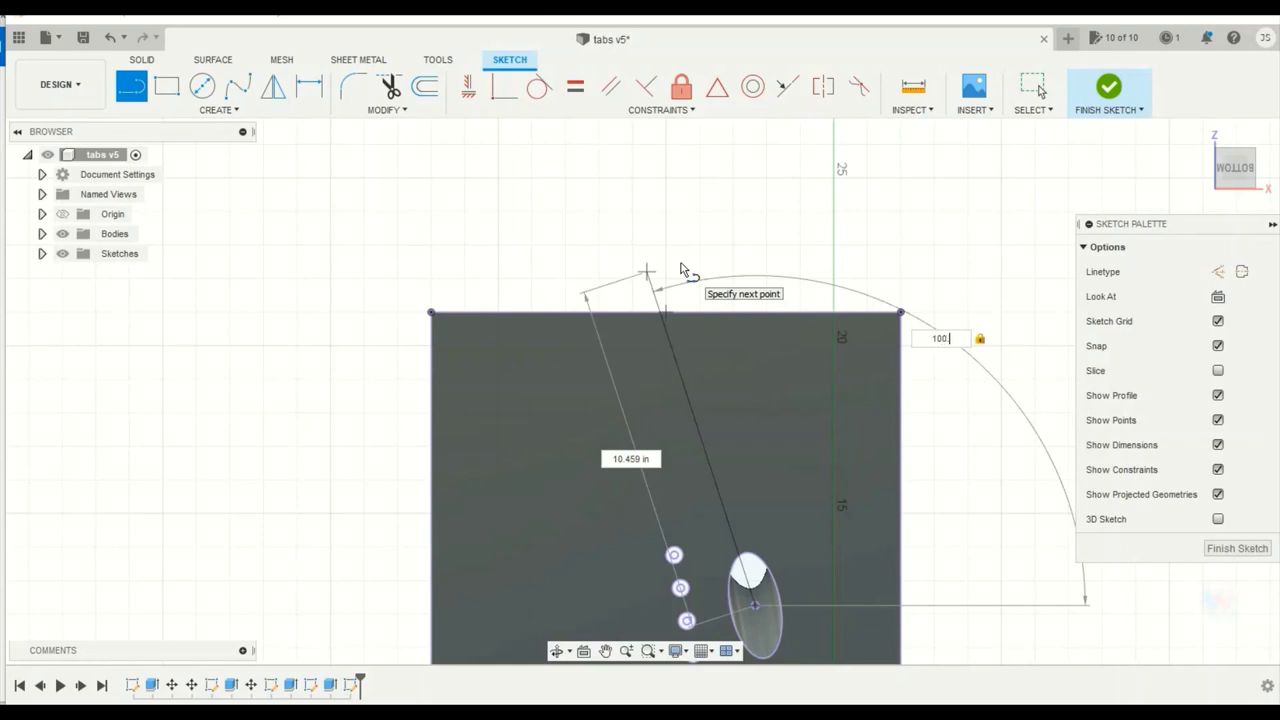
key("Tab")
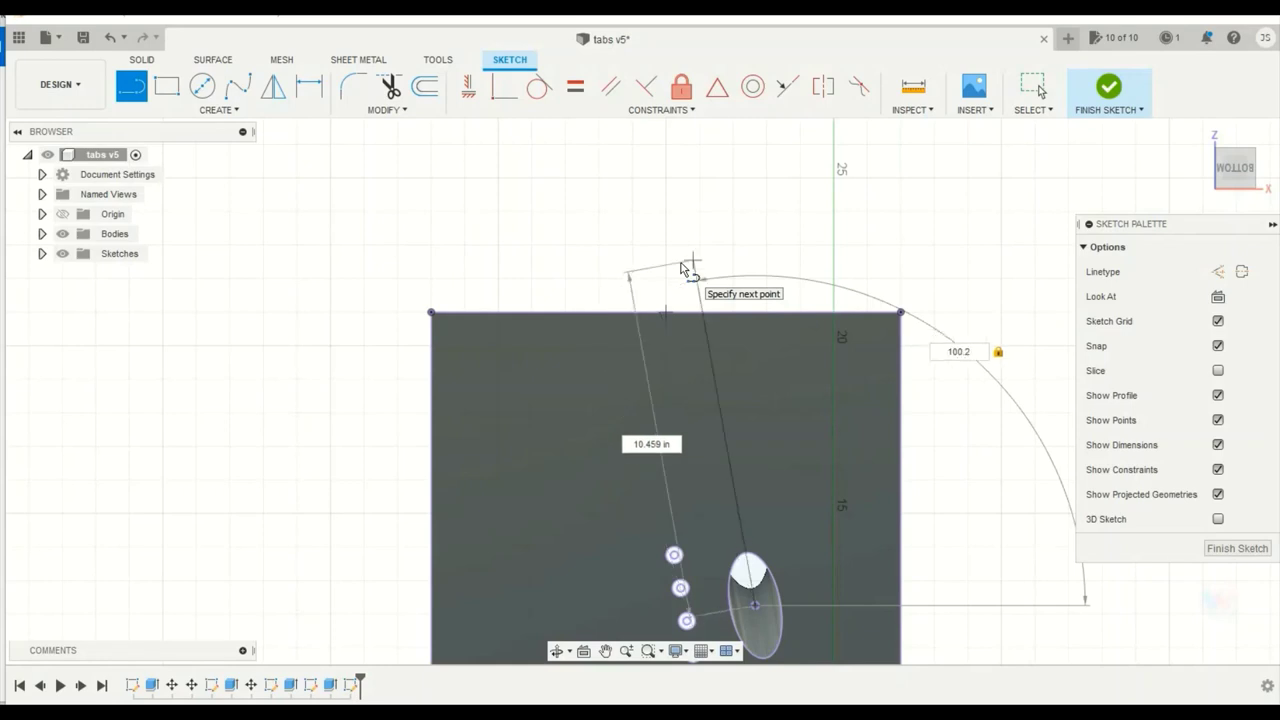
left_click(683, 266)
key("Escape")
Step: Draw a line about 6.6 in long from the elliptical opening's centre past the plate's lower edge, continuing the angled line's direction
middle_click_drag(790, 350, 745, 157)
left_click(710, 413)
key("l")
left_click(711, 413)
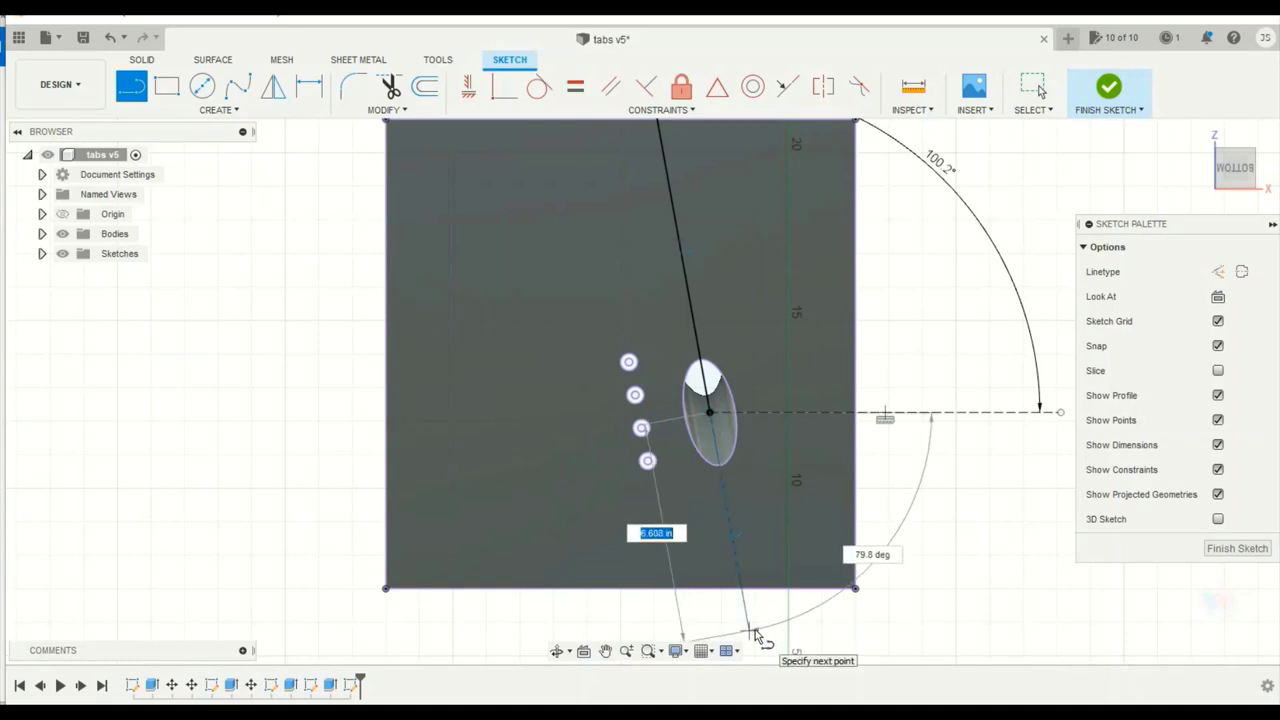
left_click(748, 631)
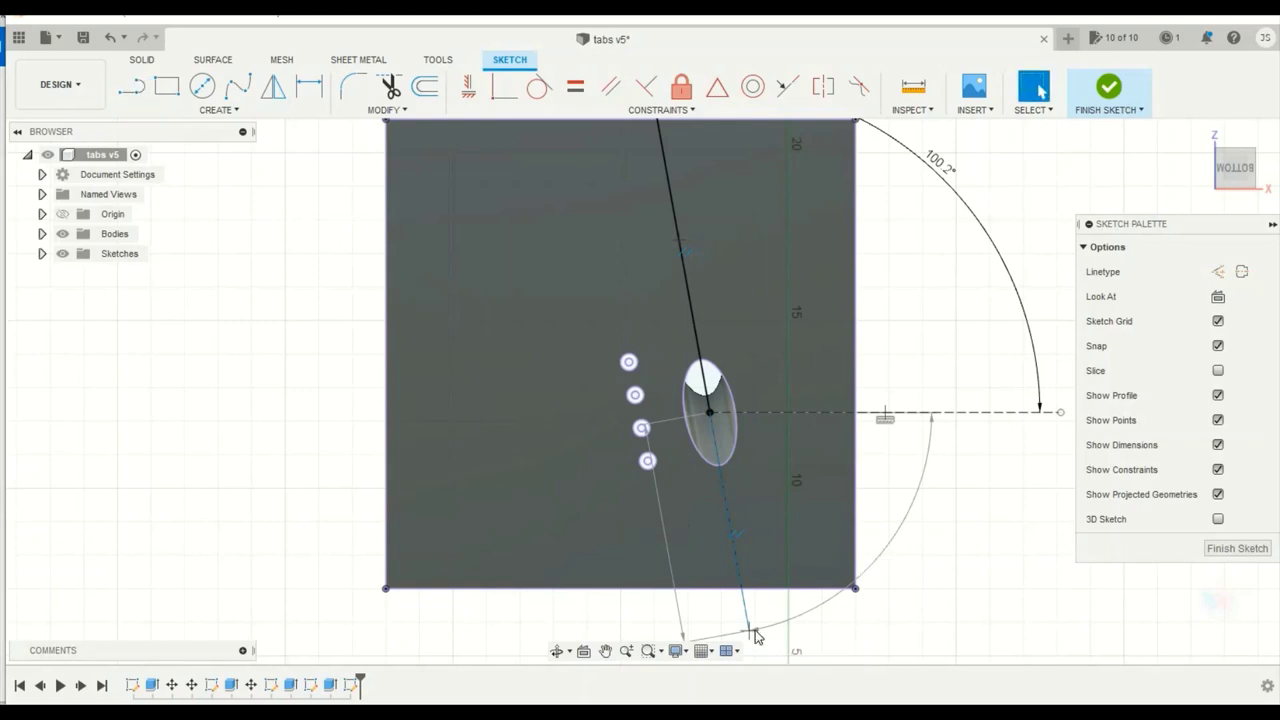
key("Escape")
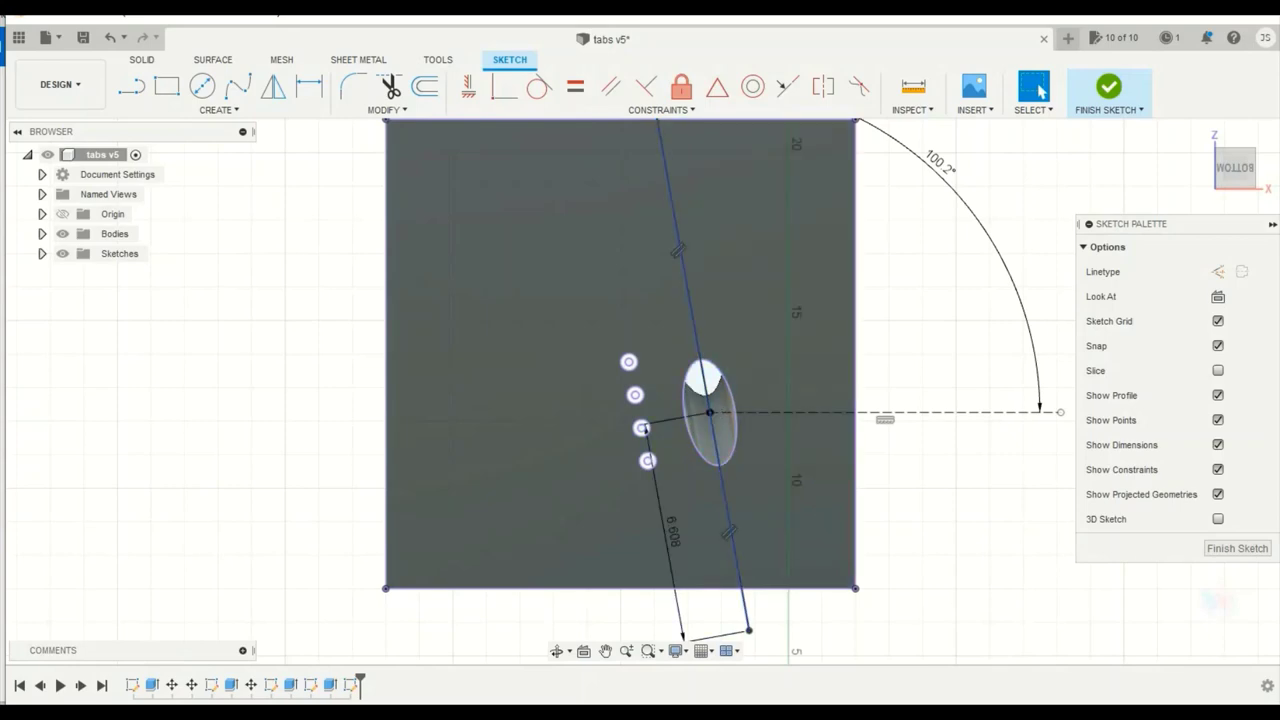
Step: Check the buggy reference photo and sketch a 1.5 in diameter circle centred on the uppermost hole
key("alt+Tab")
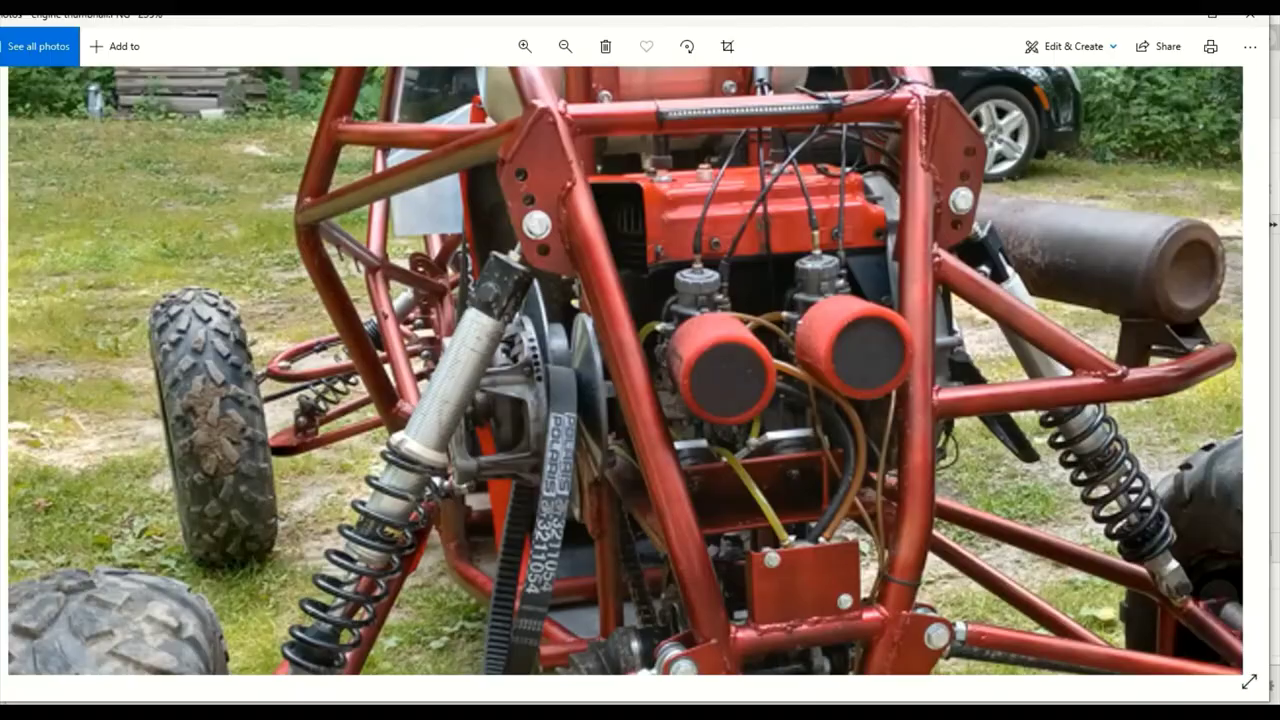
key("alt+Tab")
middle_click_drag(960, 366, 957, 414)
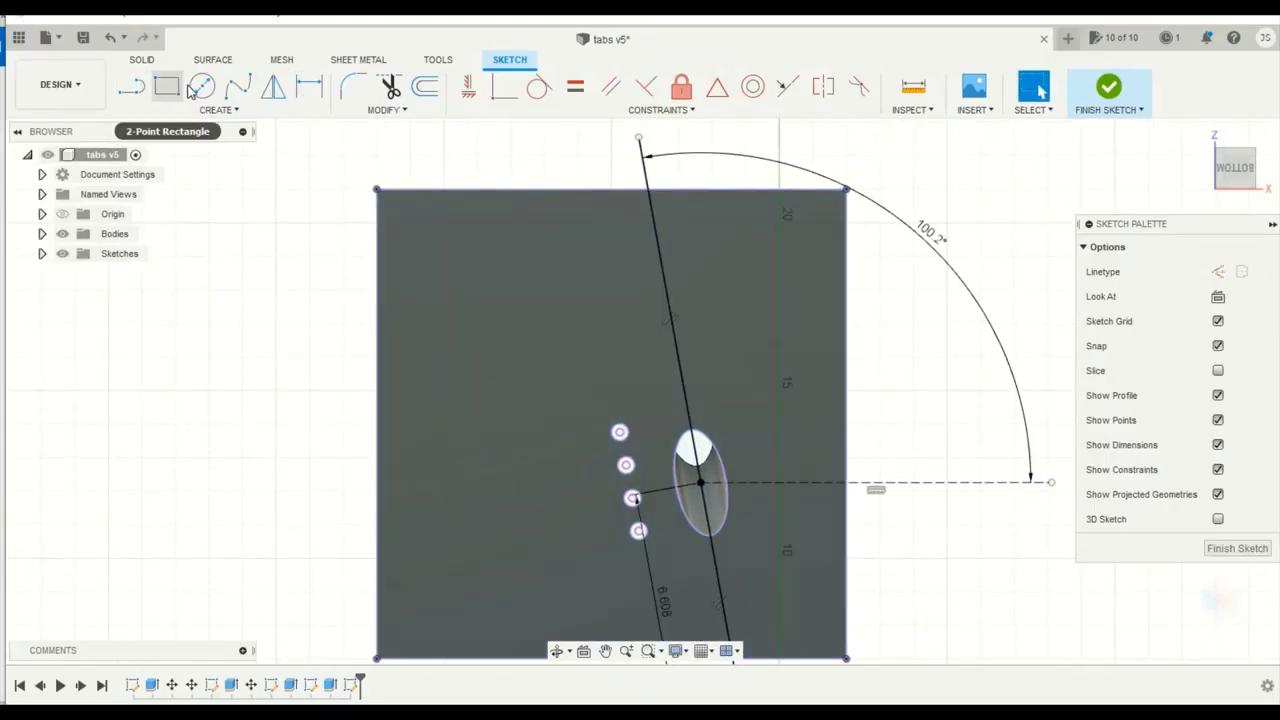
left_click(200, 87)
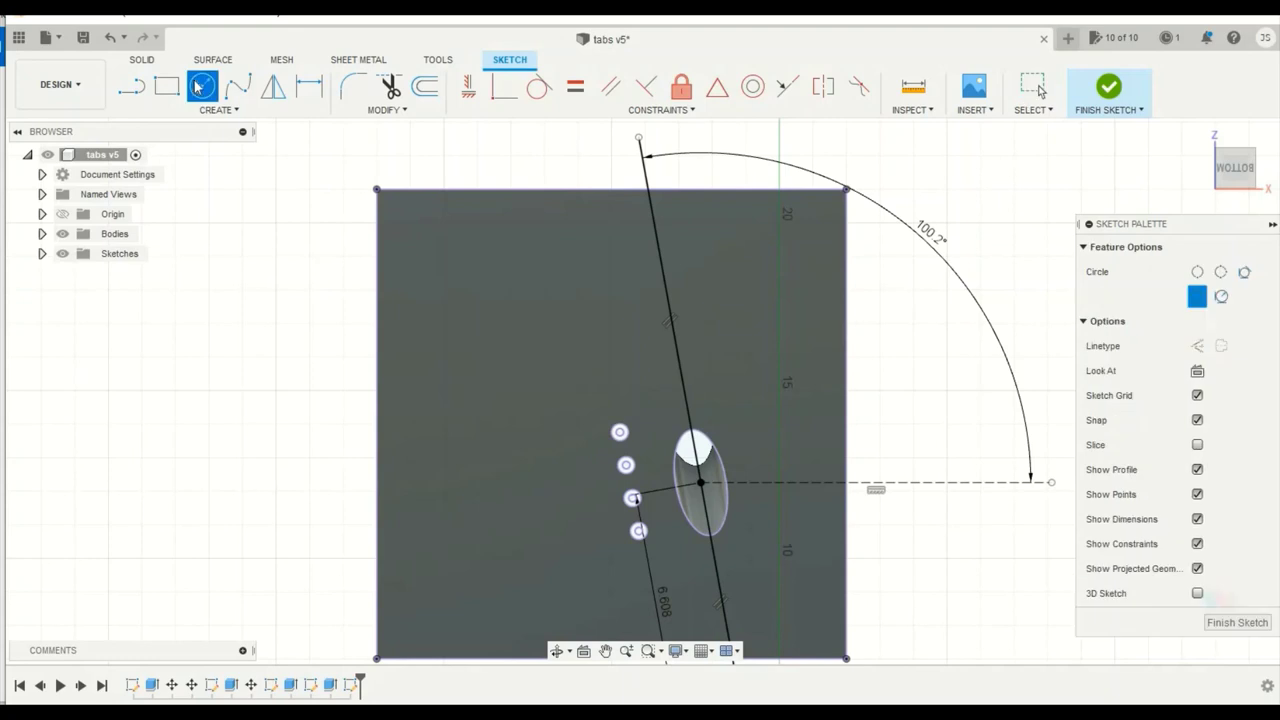
scroll(634, 428, "down", 2)
scroll(634, 428, "up", 6)
left_click(618, 432)
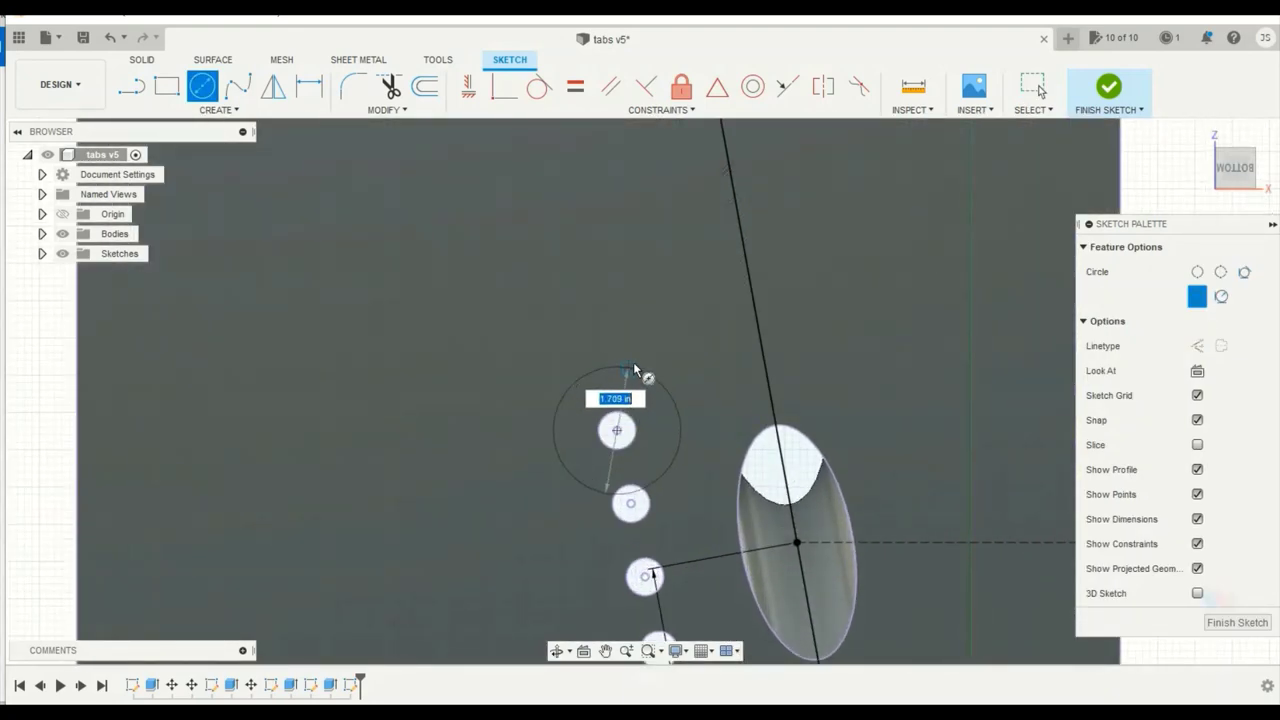
type("1.5")
key("Return")
key("Escape")
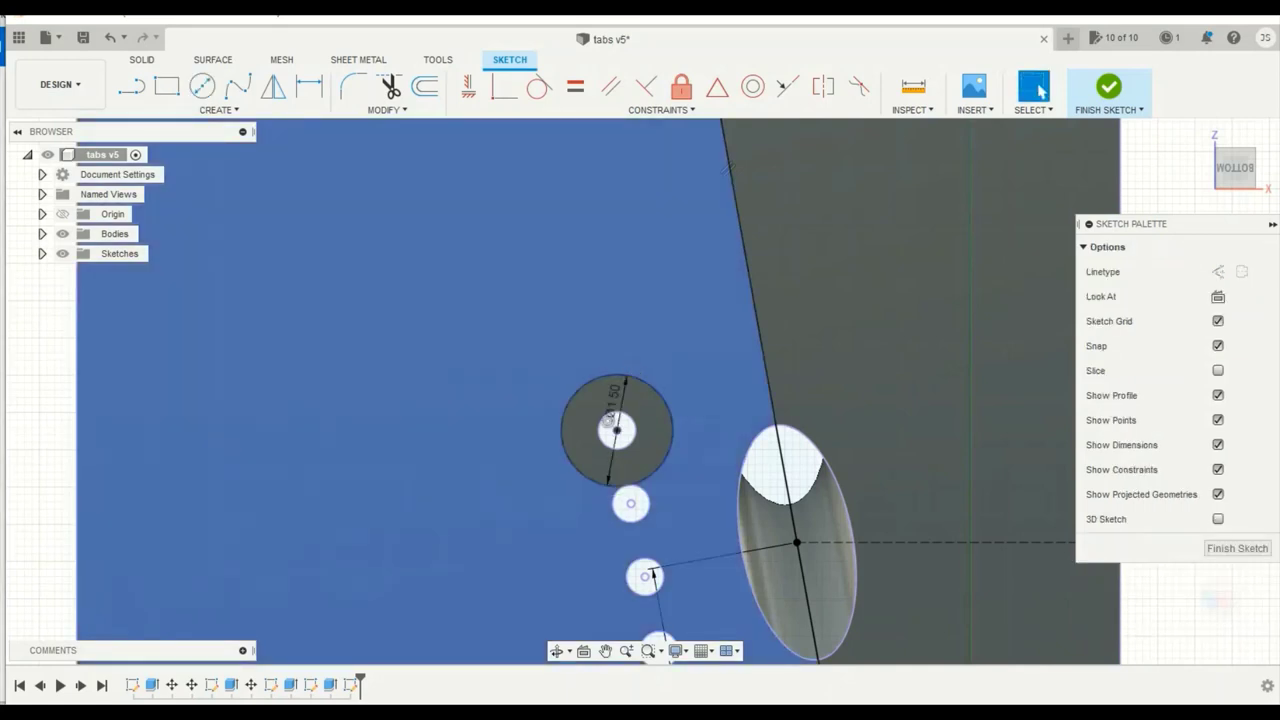
Step: Sketch a 1.5 in diameter circle centred on the lowest hole
left_click(208, 87)
middle_click_drag(924, 439, 870, 277)
left_click(605, 488)
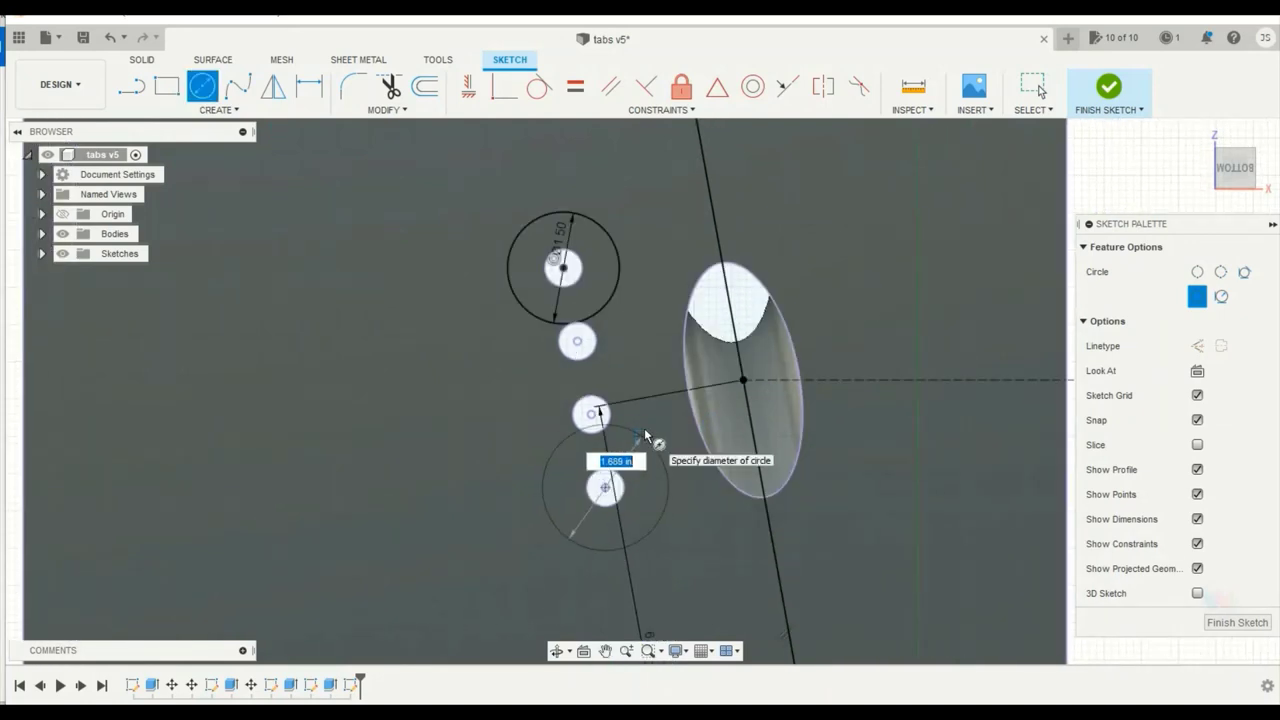
type("1.5")
key("Tab")
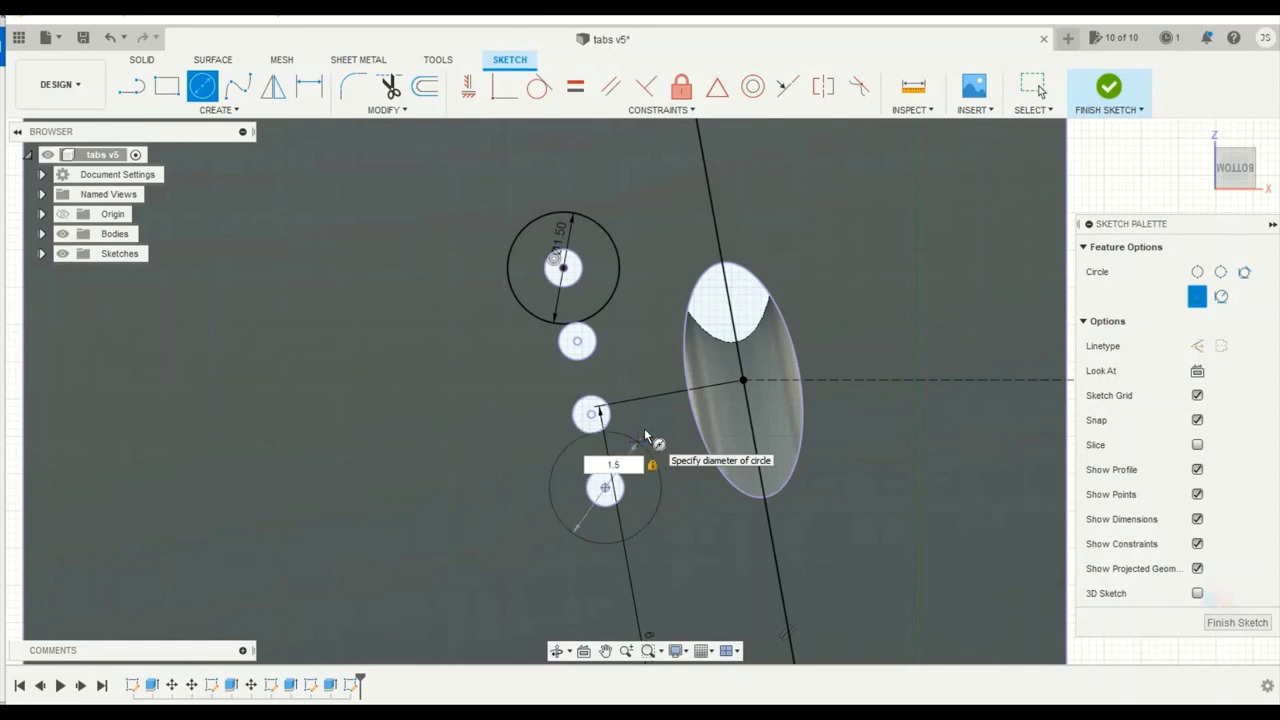
key("Return")
key("Escape")
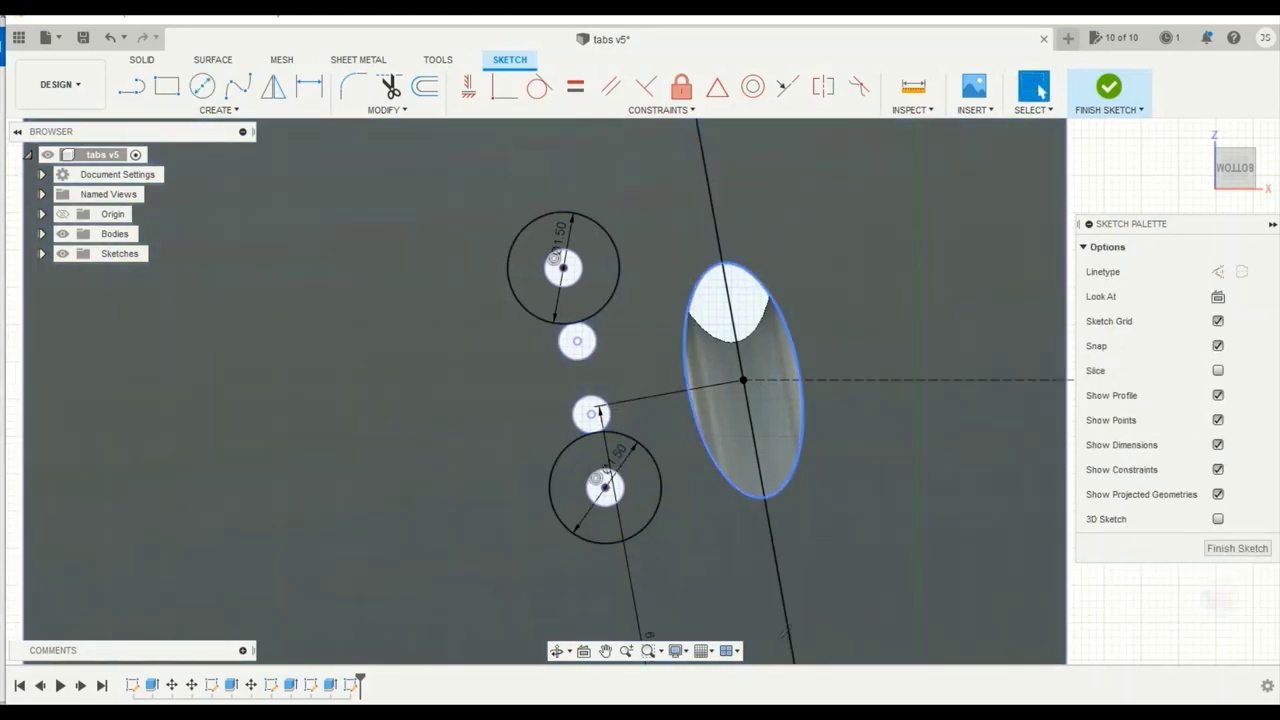
Step: Recheck the reference photo and draw a line about 3.1 in long joining the outer sides of the two 1.5 in circles
key("alt+Tab")
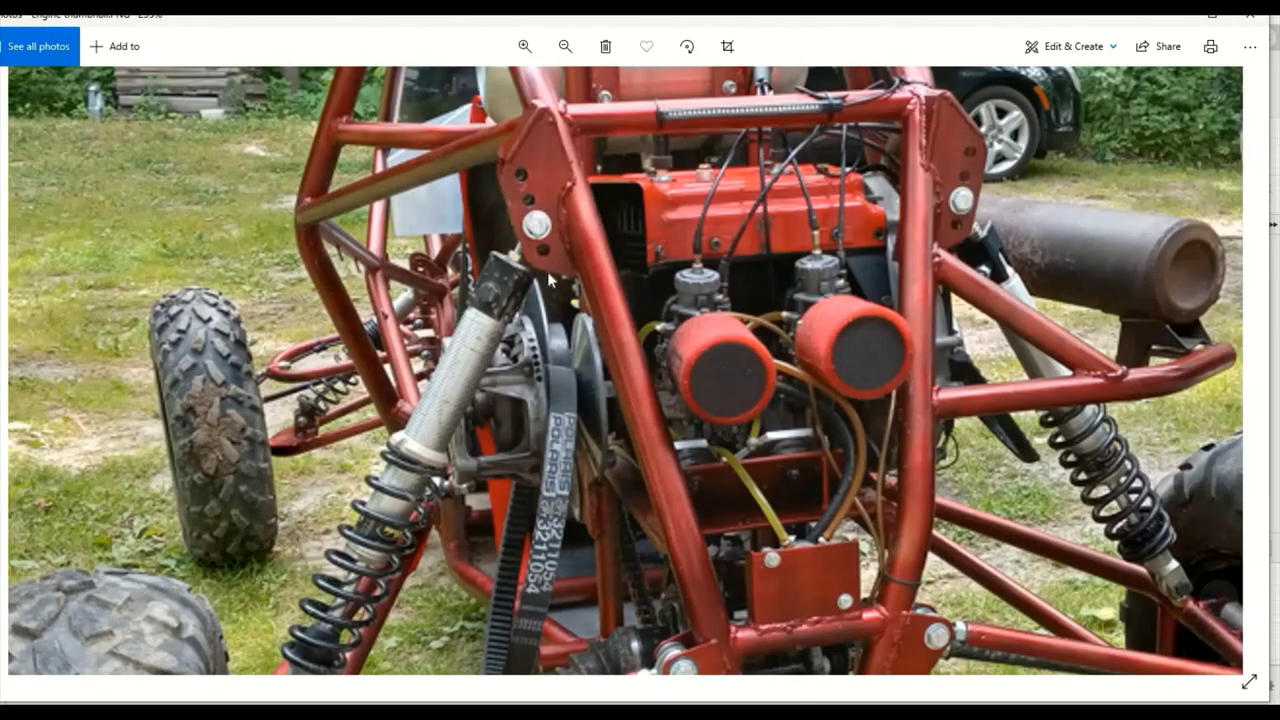
key("alt+Tab")
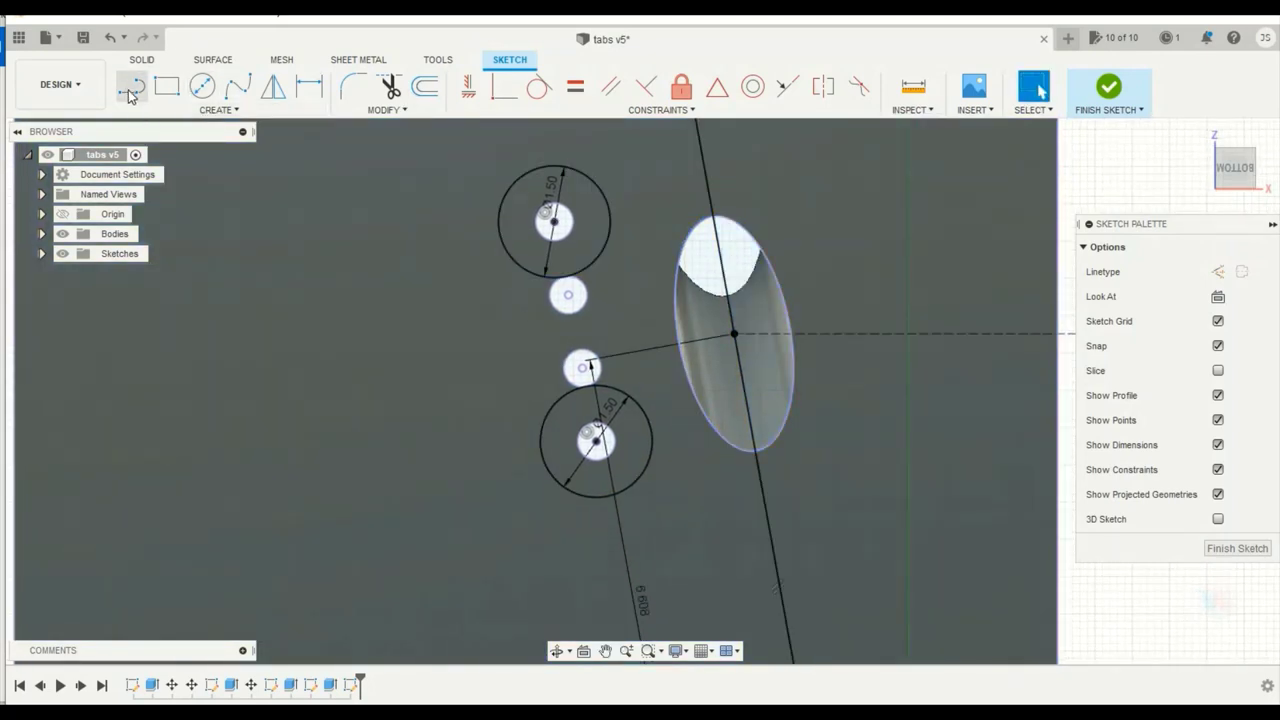
left_click(128, 86)
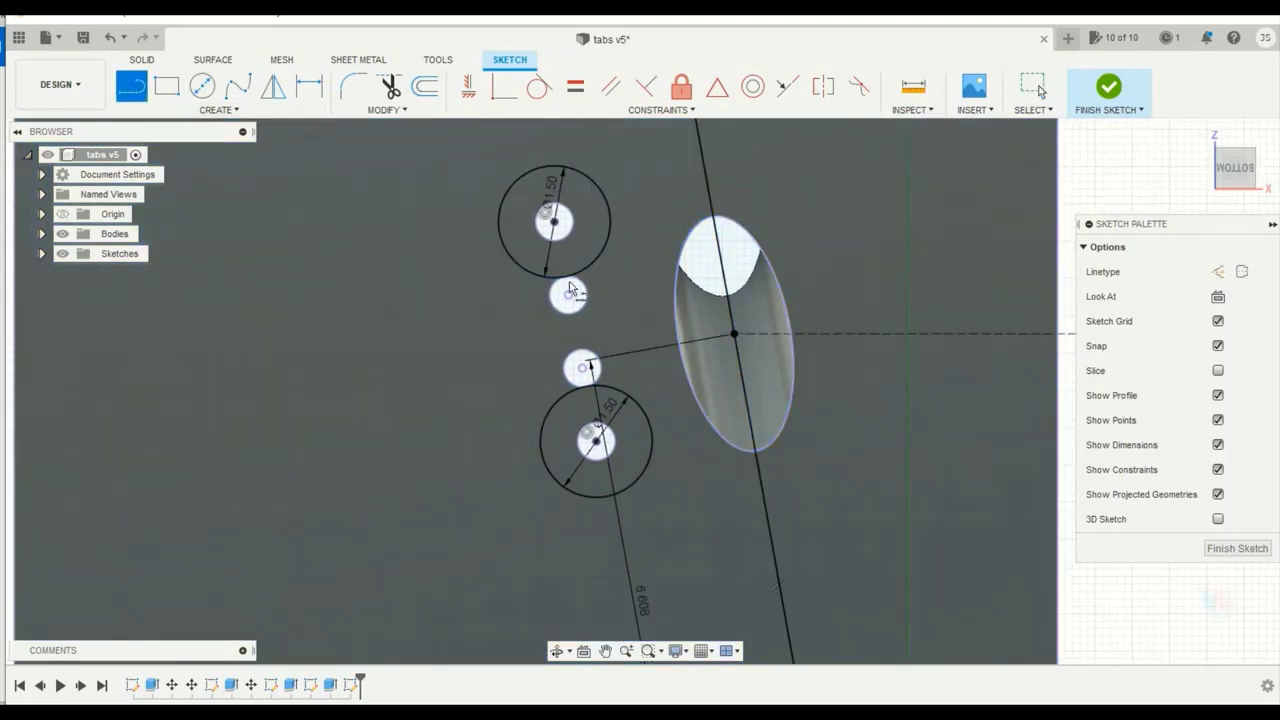
left_click(500, 226)
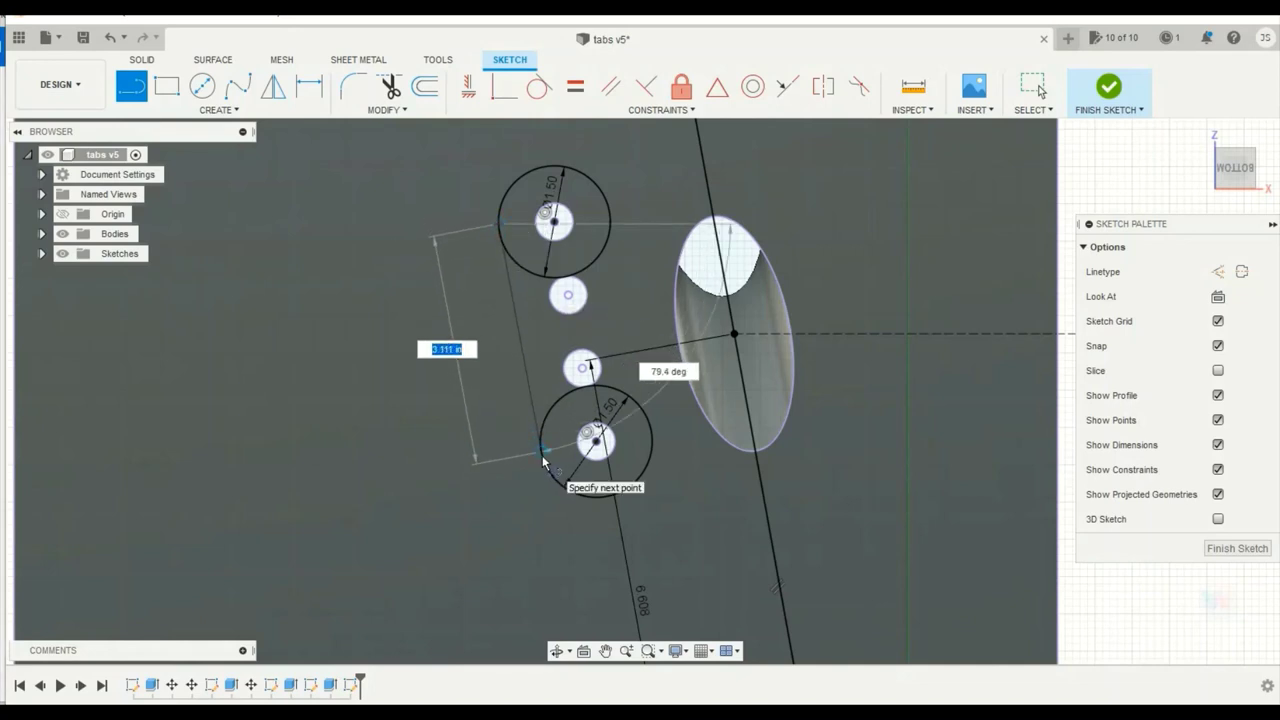
left_click(542, 456)
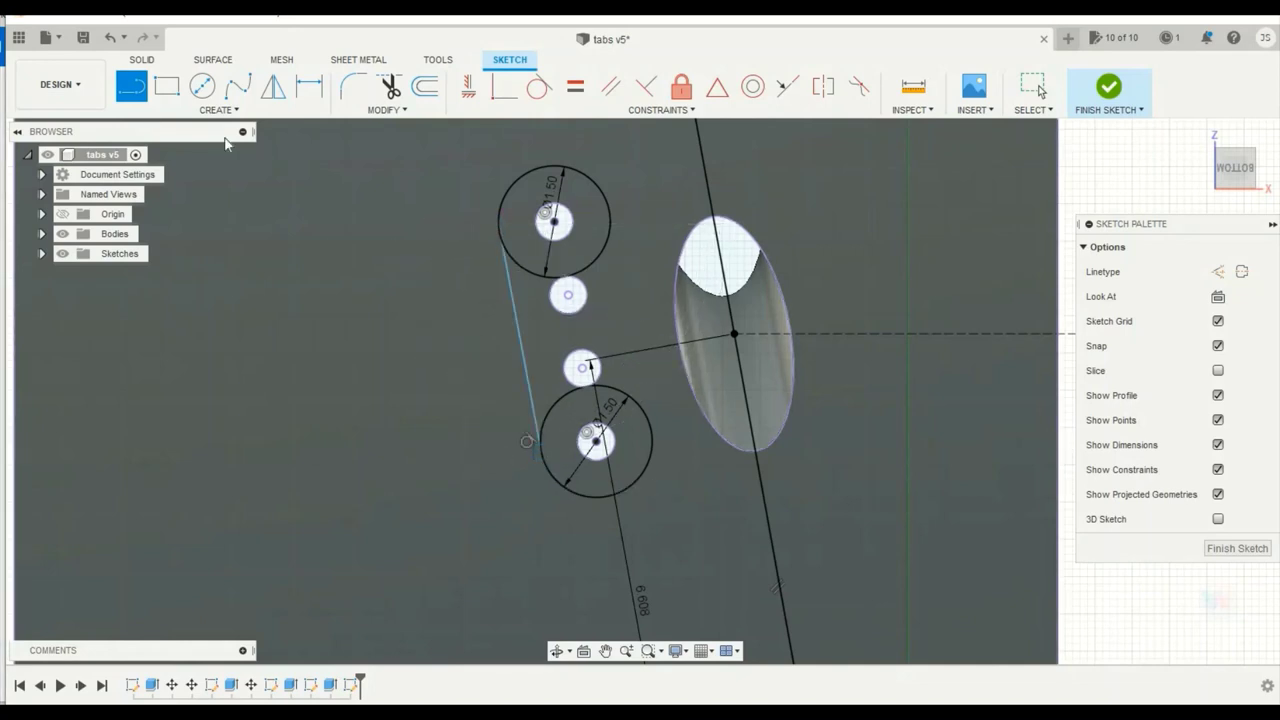
Step: Draw a line about 2.4 in long from the underside of the lower 1.5 in circle to the angled line below the tube opening
left_click(594, 497)
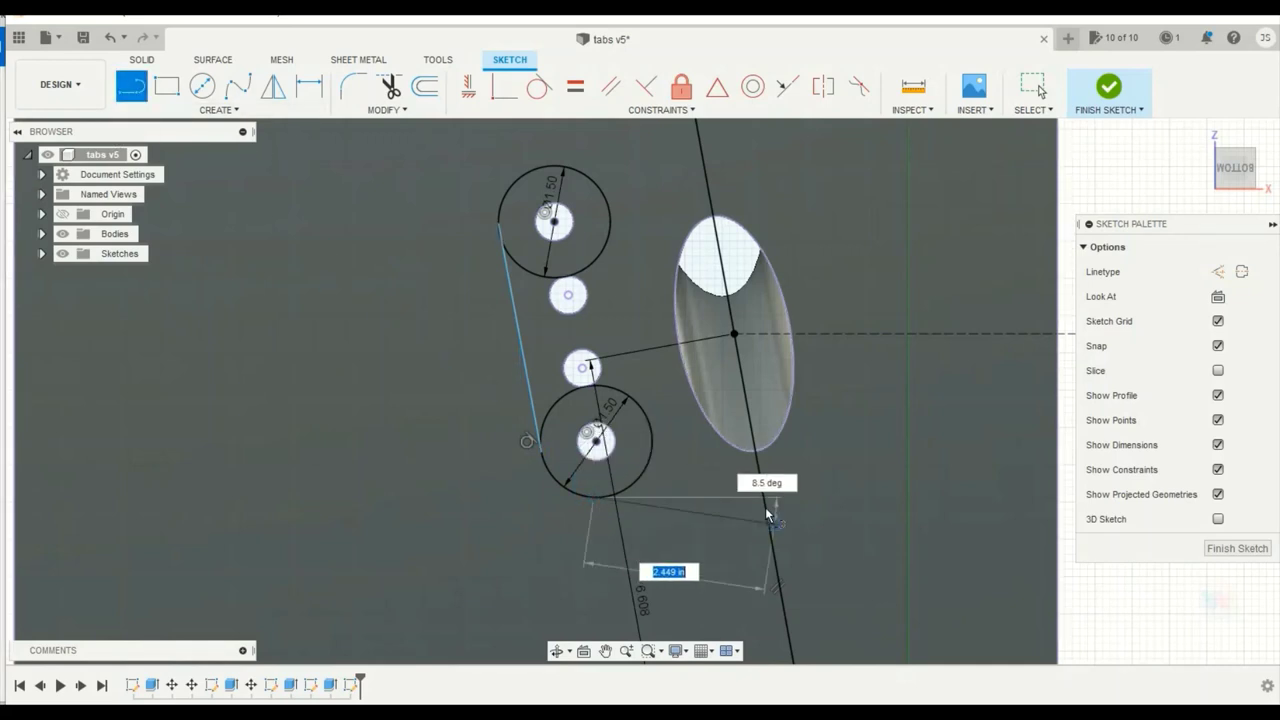
left_click(767, 506)
key("Escape")
Step: Project the elliptical edge of the tube opening on the plate's far face into the sketch
middle_click_drag(861, 457, 906, 690)
key("l")
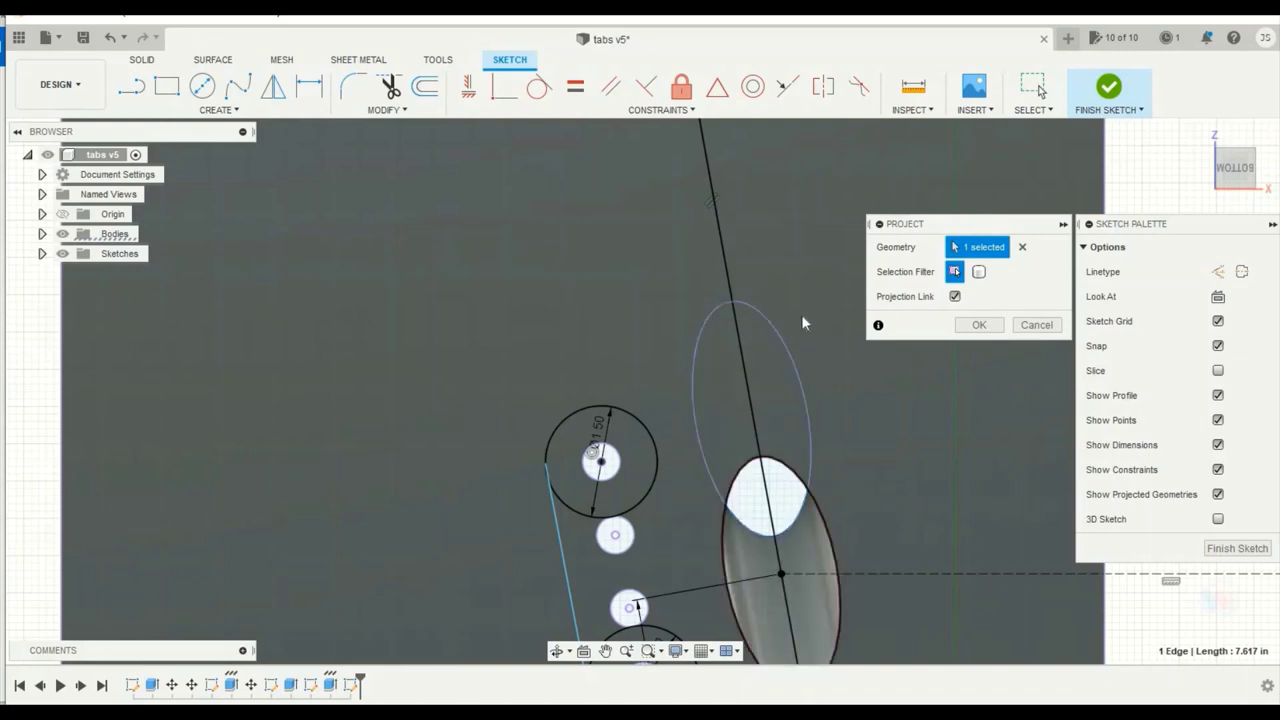
left_click(979, 325)
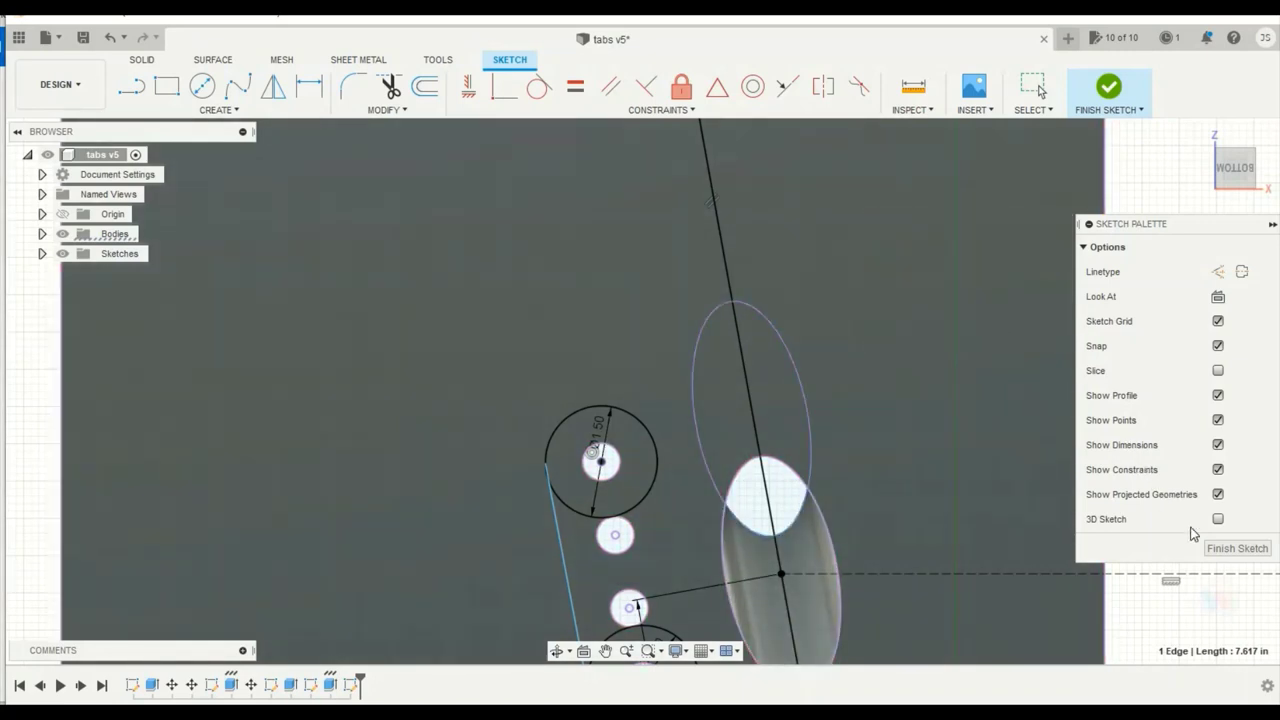
Step: Draw a line from the upper 1.5 in circle to the angled line above the projected ellipse, and finish the sketch
left_click(131, 86)
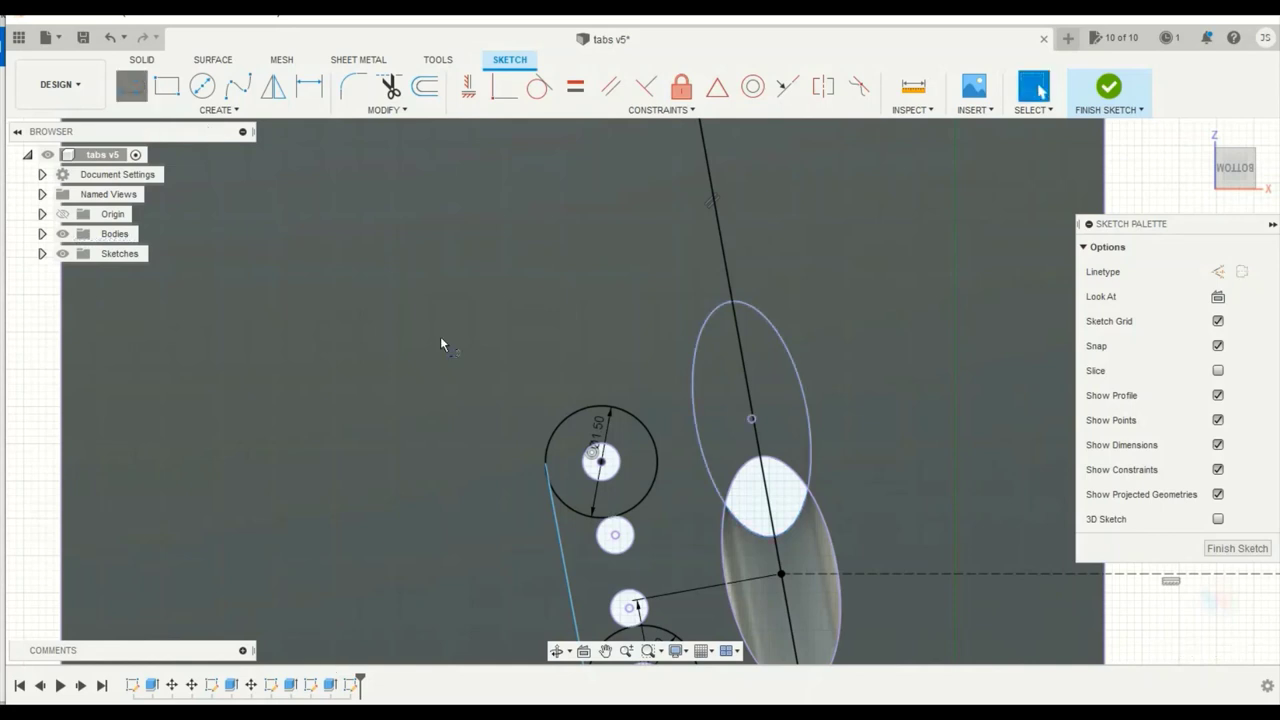
left_click(565, 414)
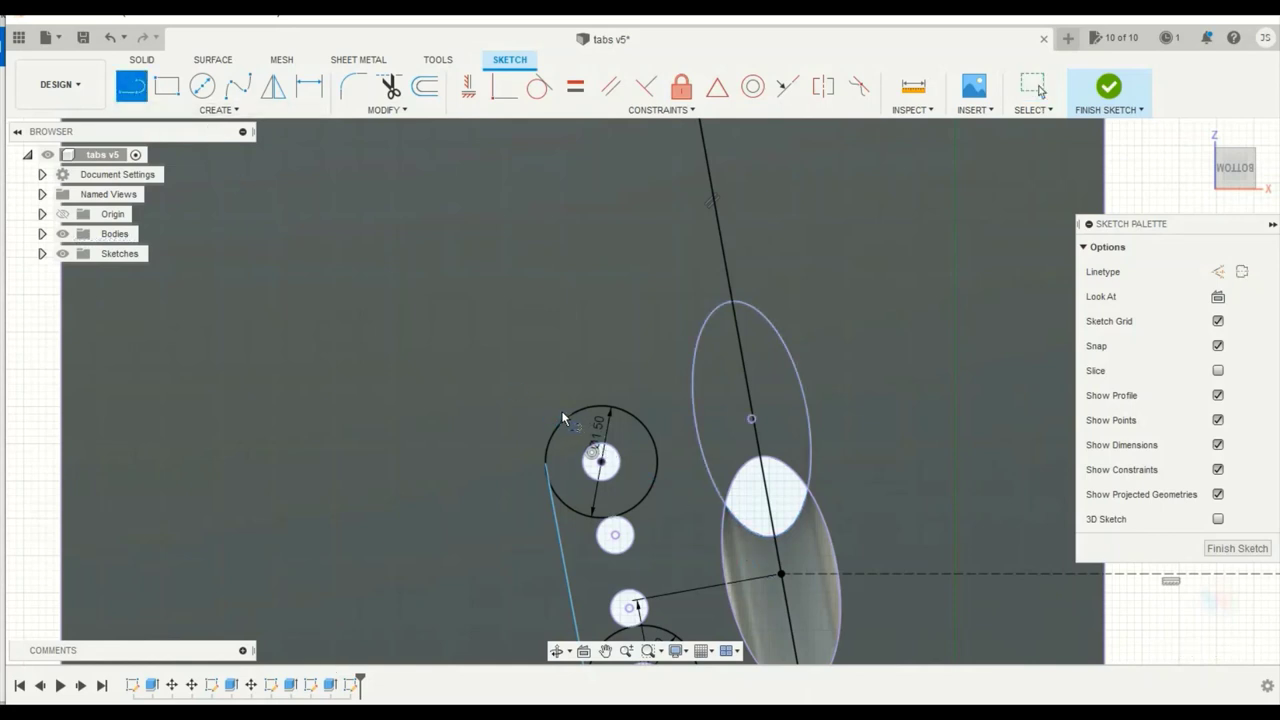
left_click(722, 263)
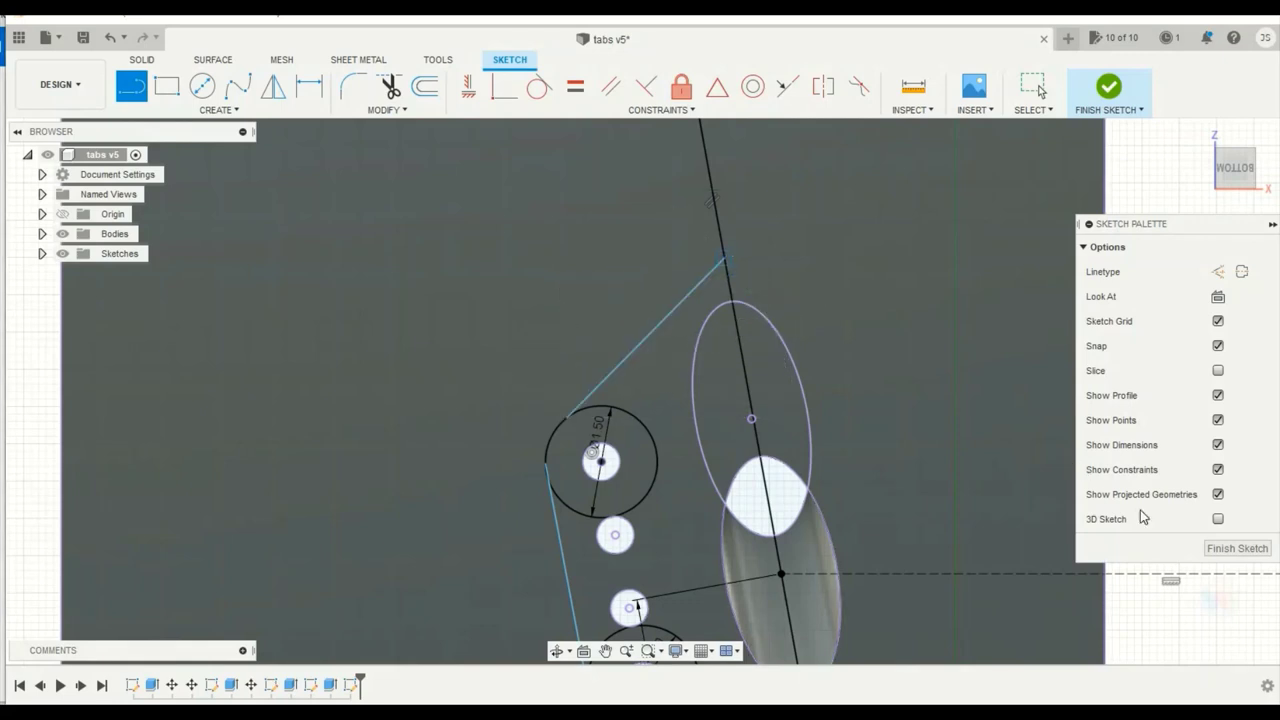
scroll(836, 300, "down", 3)
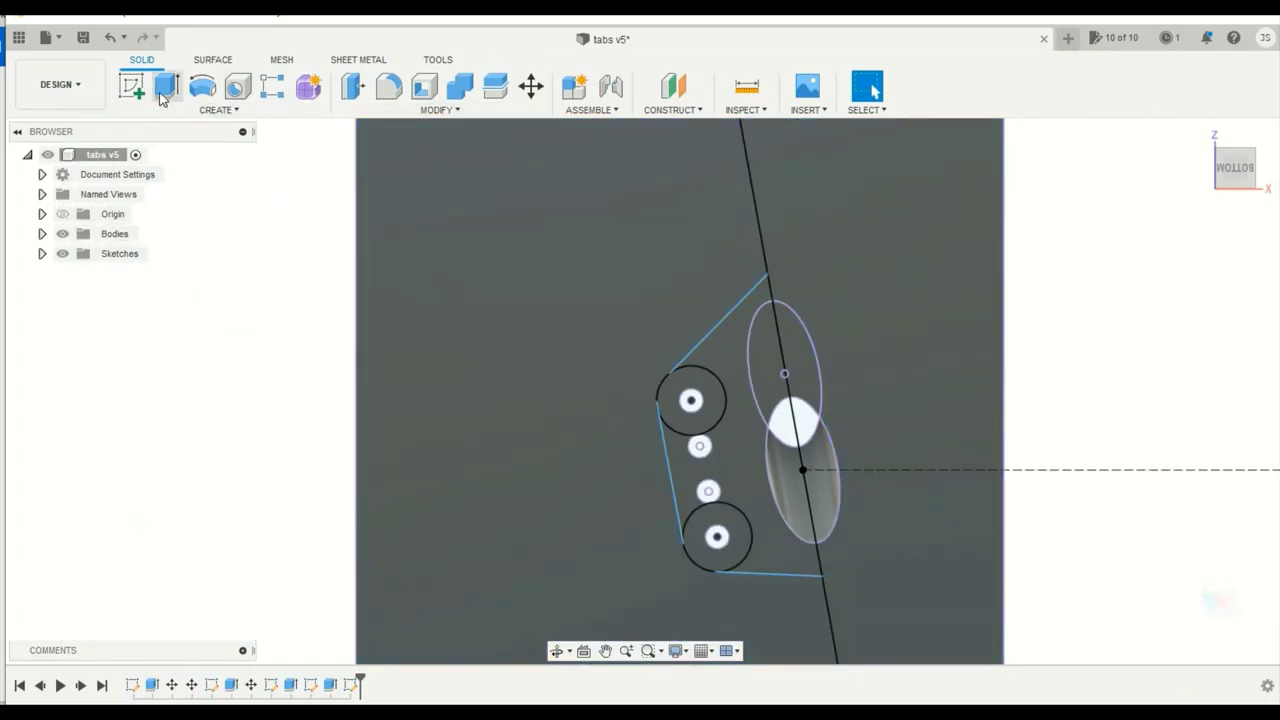
Step: Extrude the four profiles outside the tab outline and beyond the angled line -2 in as a cut, leaving only the tab
left_click(166, 86)
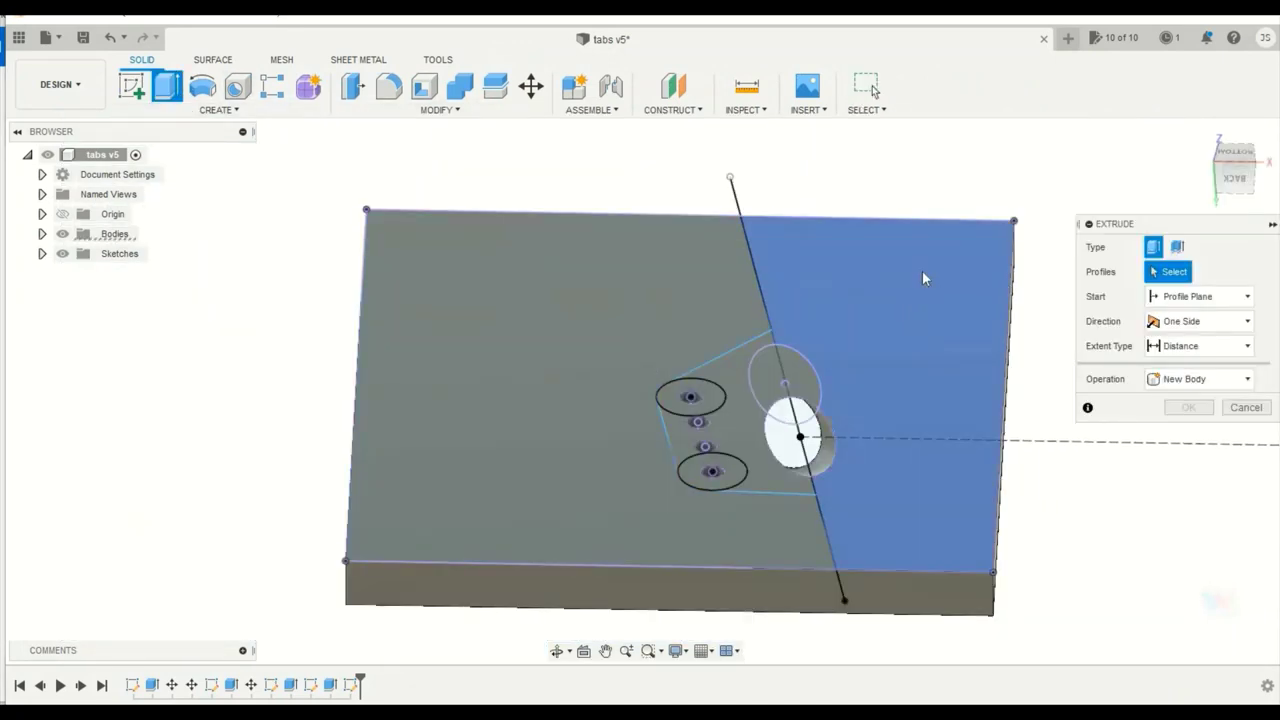
middle_click_drag(922, 318, 882, 240)
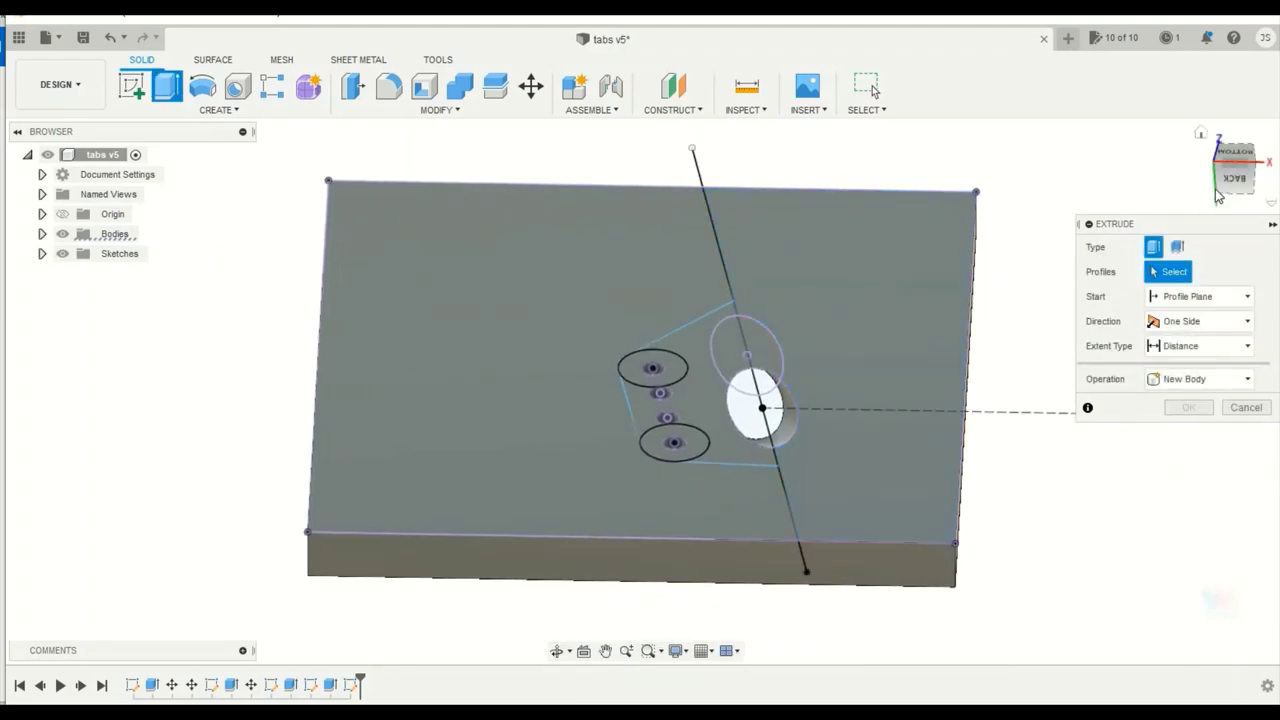
left_click(1233, 158)
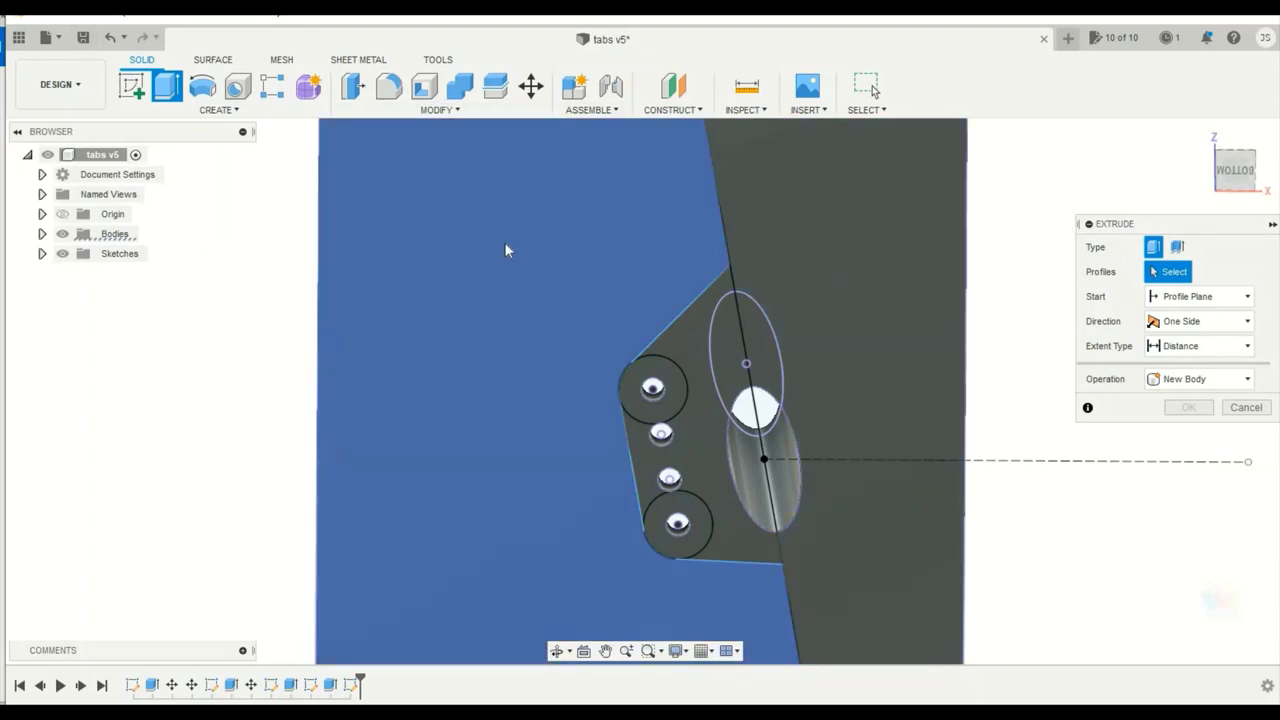
left_click(505, 245)
left_click(800, 243)
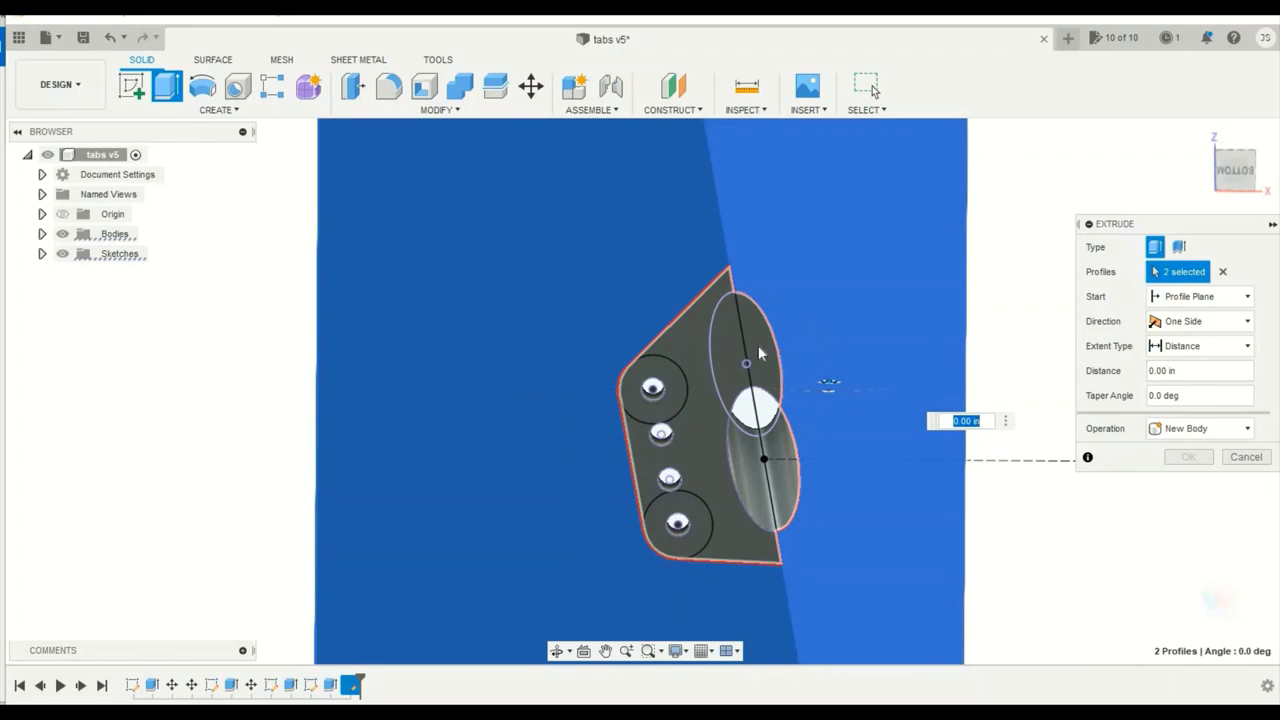
left_click(763, 342)
left_click(796, 484)
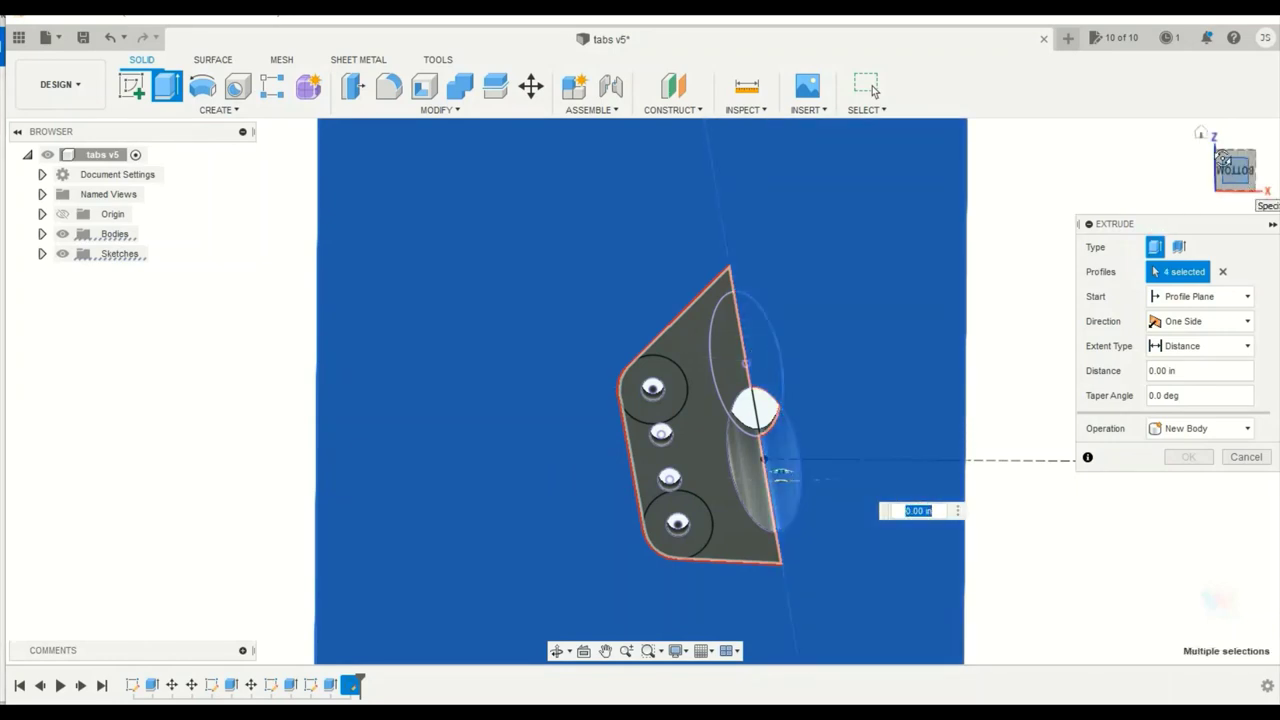
left_click(1227, 170)
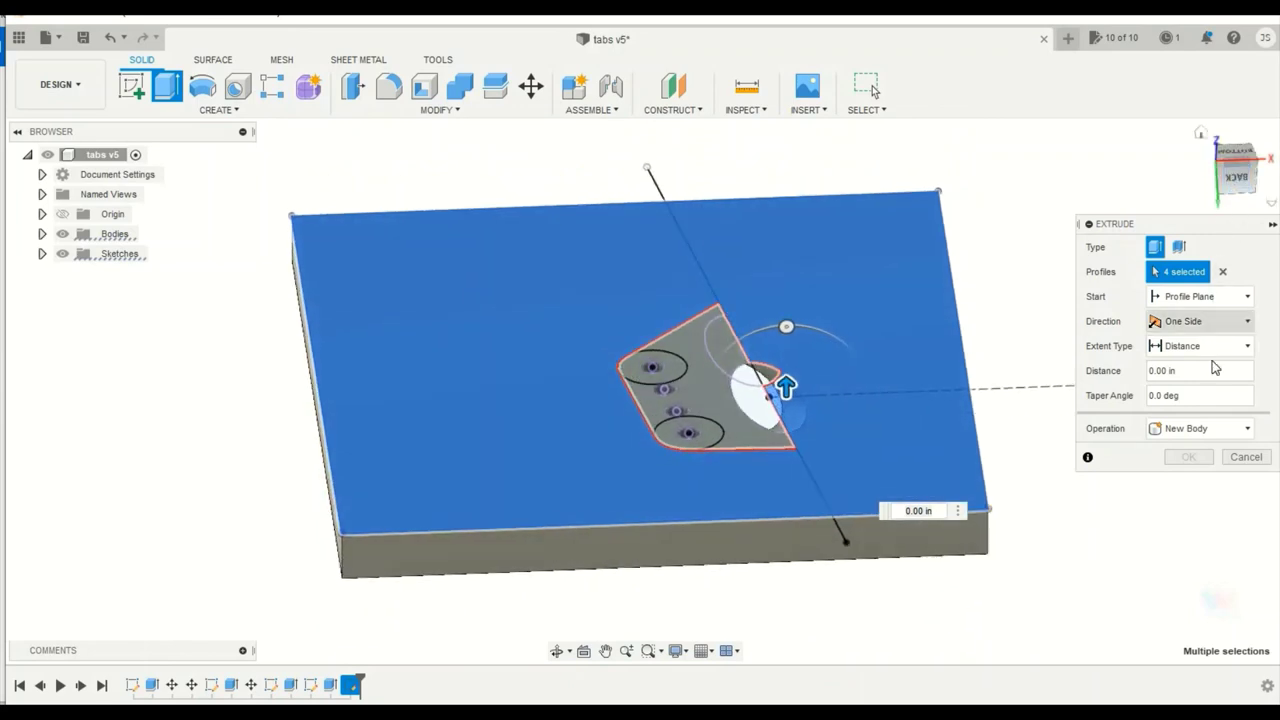
left_click(1155, 370)
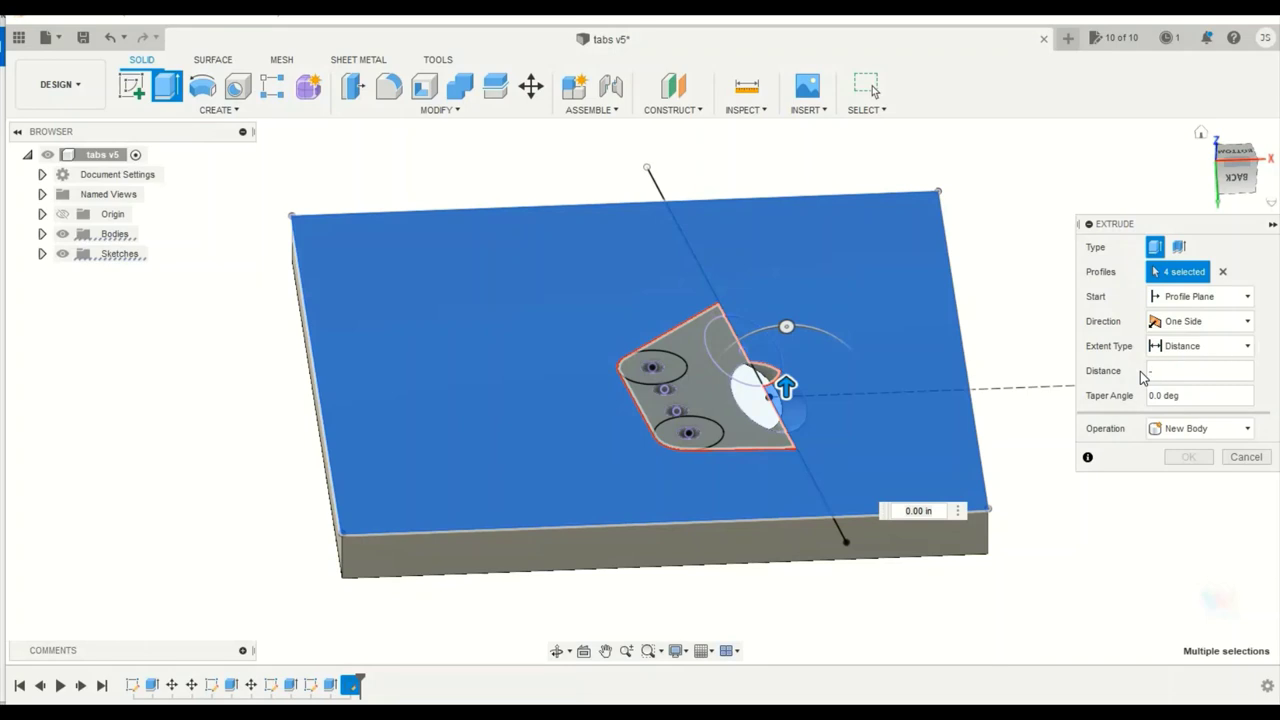
type("-1")
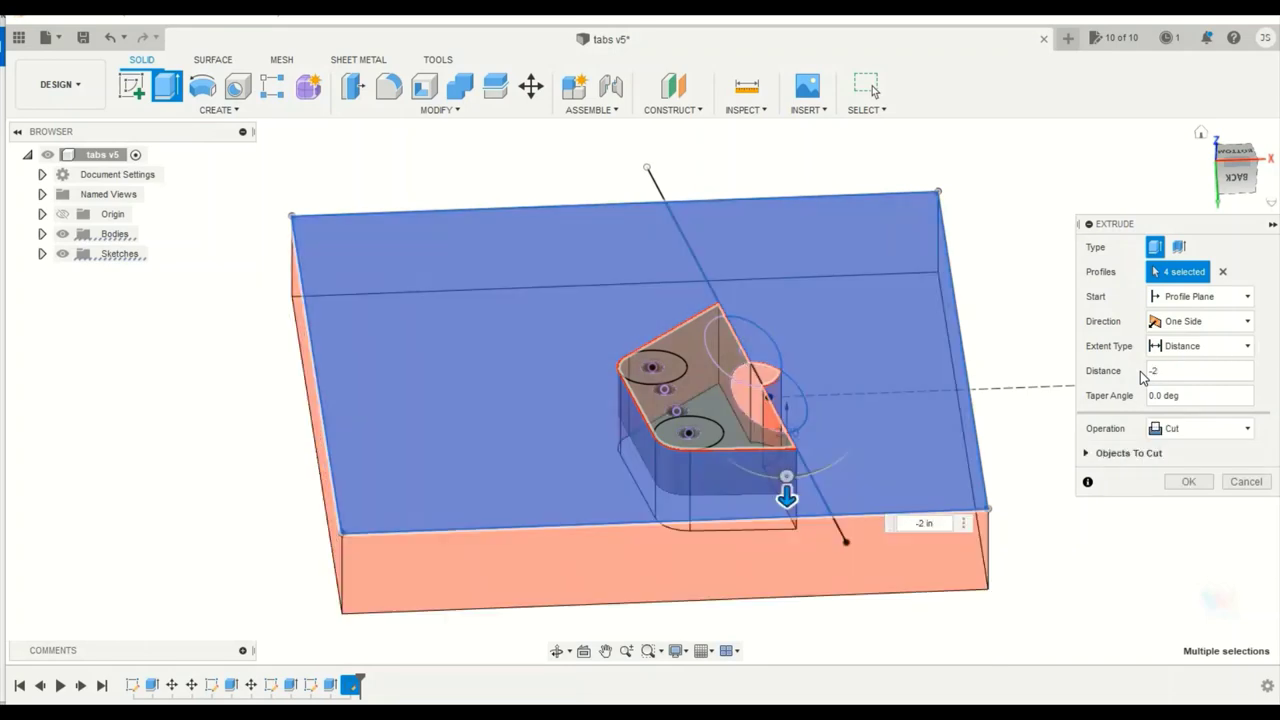
key("Return")
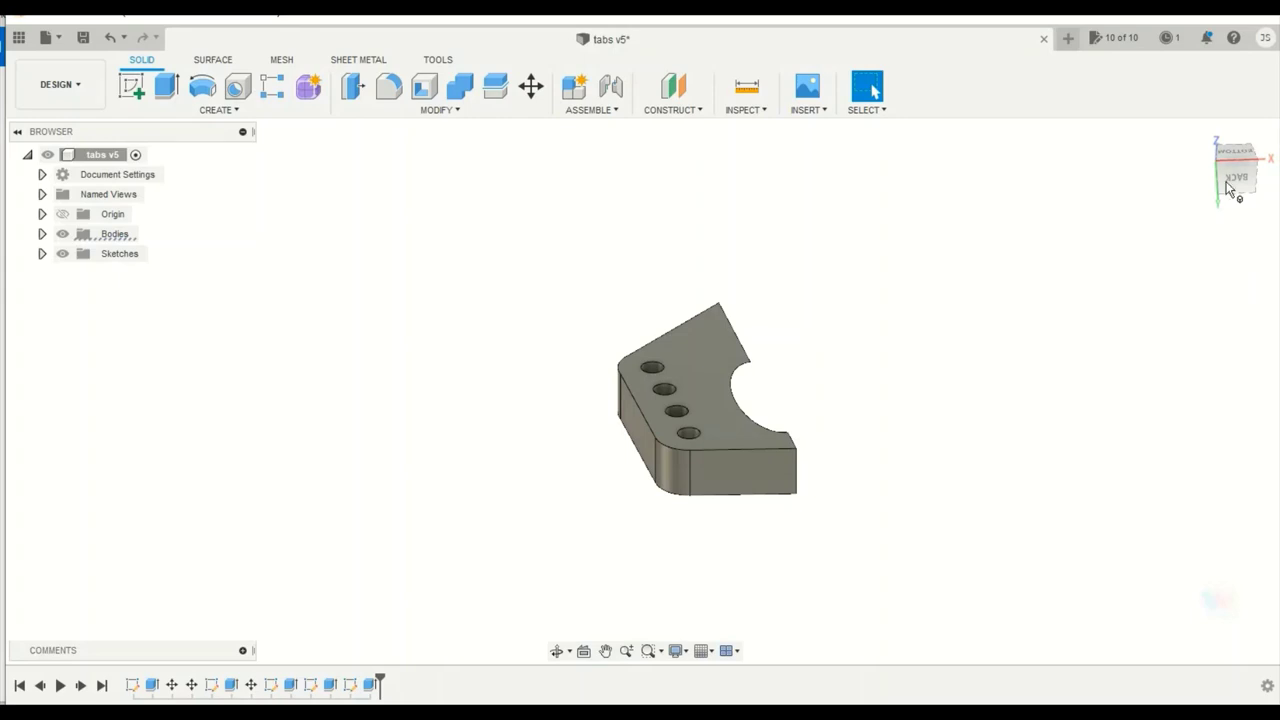
mouse_move(1230, 183)
left_mouse_down()
mouse_move(1196, 212)
mouse_move(1165, 208)
mouse_move(1188, 232)
mouse_move(1180, 215)
mouse_move(1196, 204)
left_mouse_up()
middle_click_drag(645, 391, 656, 431, "shift")
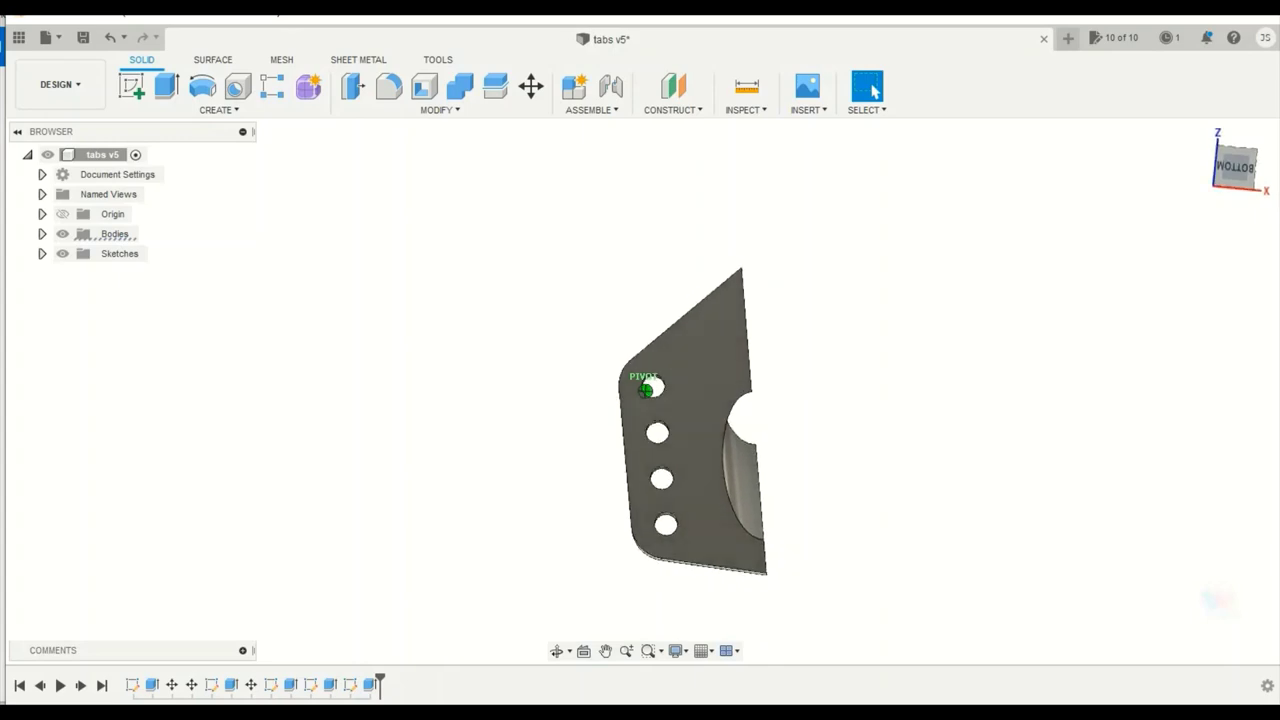